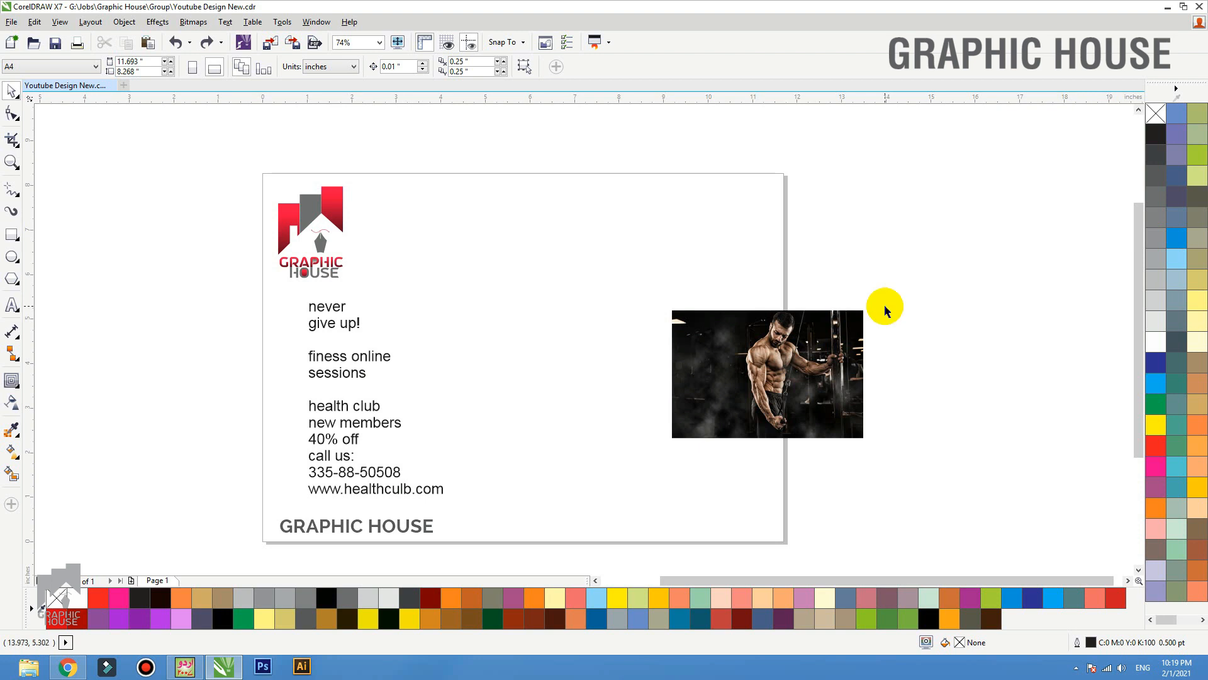
# - Draw a square about 3.6 inches wide in the middle of the page, between the text block and the photo
pyautogui.click(11, 235)
pyautogui.moveTo(450, 262); pyautogui.dragTo(589, 422)
pyautogui.press('space')
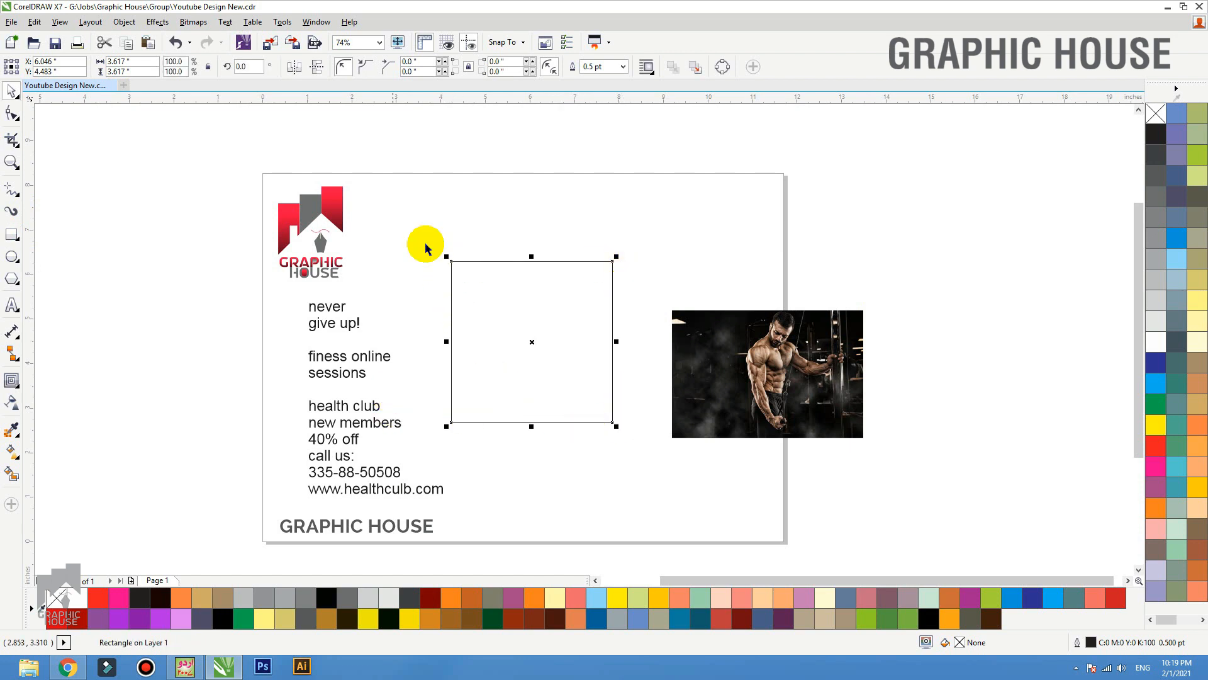
# - Set the square's width and height to 4 inches
pyautogui.moveTo(138, 61); pyautogui.dragTo(32, 61)
pyautogui.write('4')
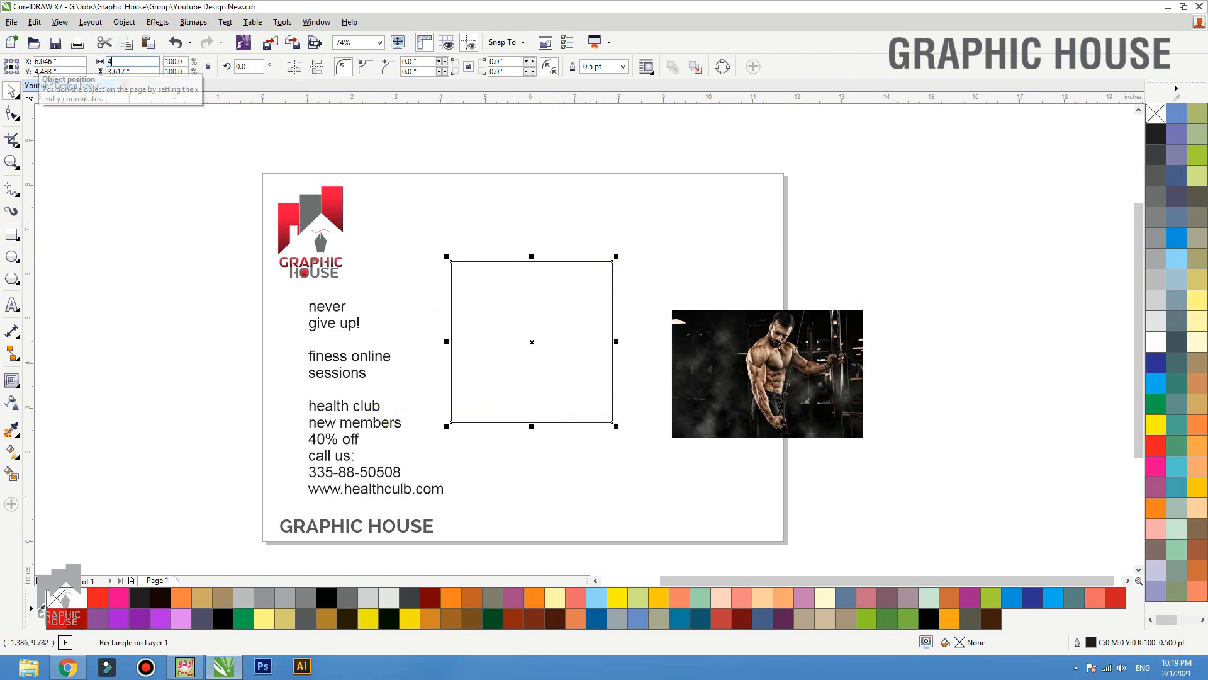
pyautogui.press('Tab')
pyautogui.write('4')
pyautogui.press('Return')
# - Set the square's width and height to 3 inches and fill it with black
pyautogui.moveTo(120, 61); pyautogui.dragTo(24, 59)
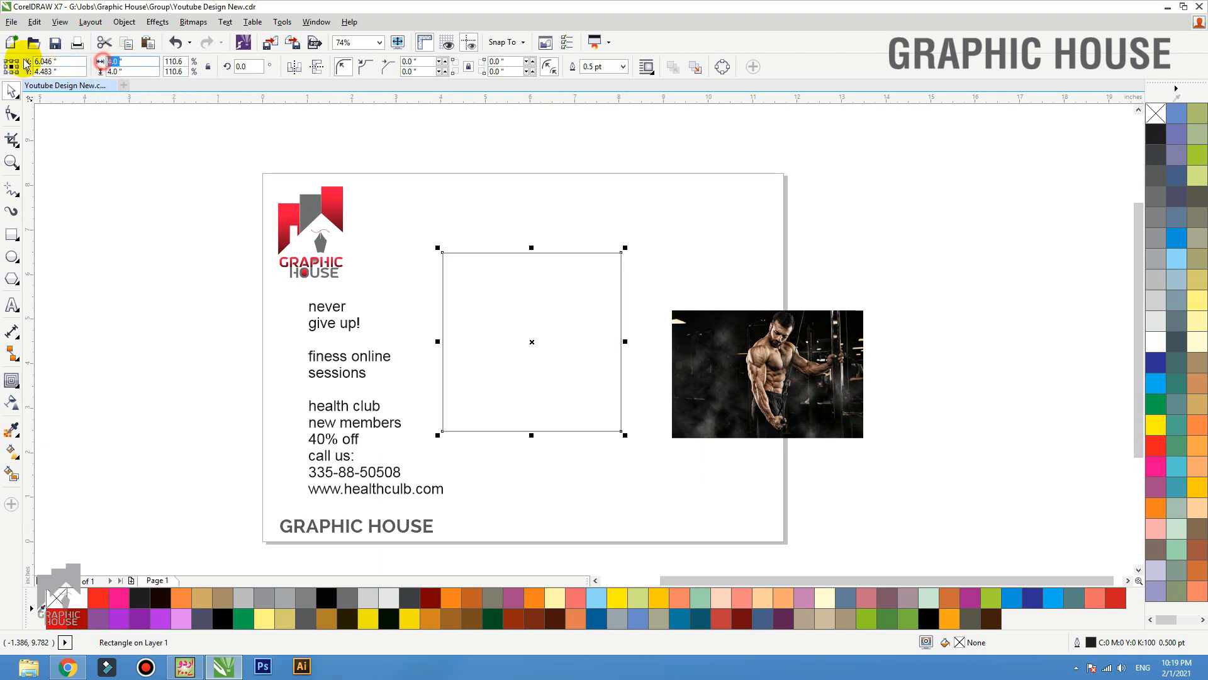
pyautogui.write('3')
pyautogui.press('Tab')
pyautogui.write('3')
pyautogui.press('Return')
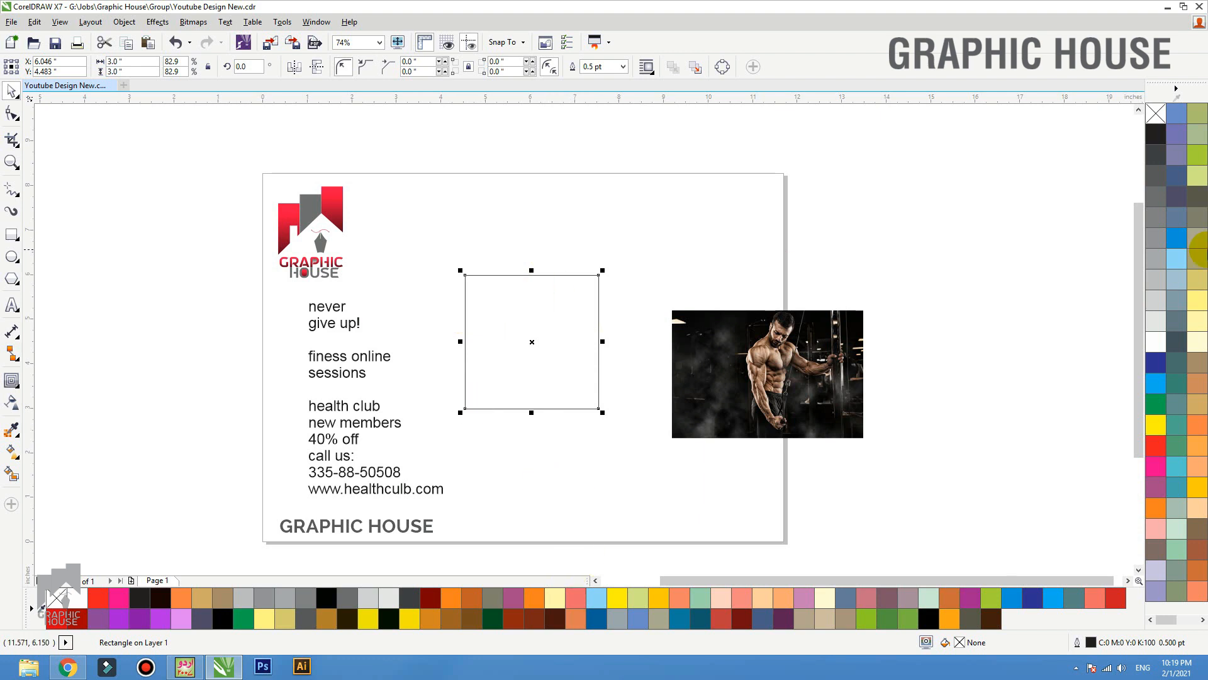
pyautogui.click(1156, 134)
# - Add an inside contour with a 0.11-inch offset to the black square and break the contour apart
pyautogui.moveTo(578, 319); pyautogui.dragTo(388, 435)
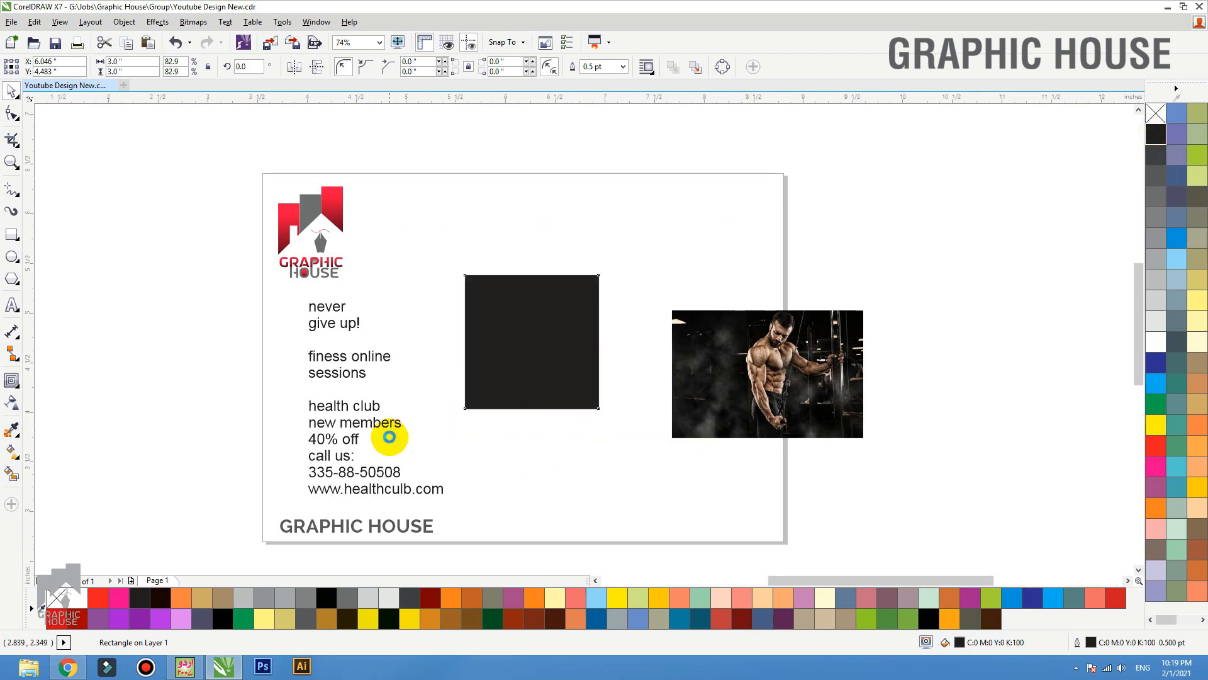
pyautogui.click(11, 380)
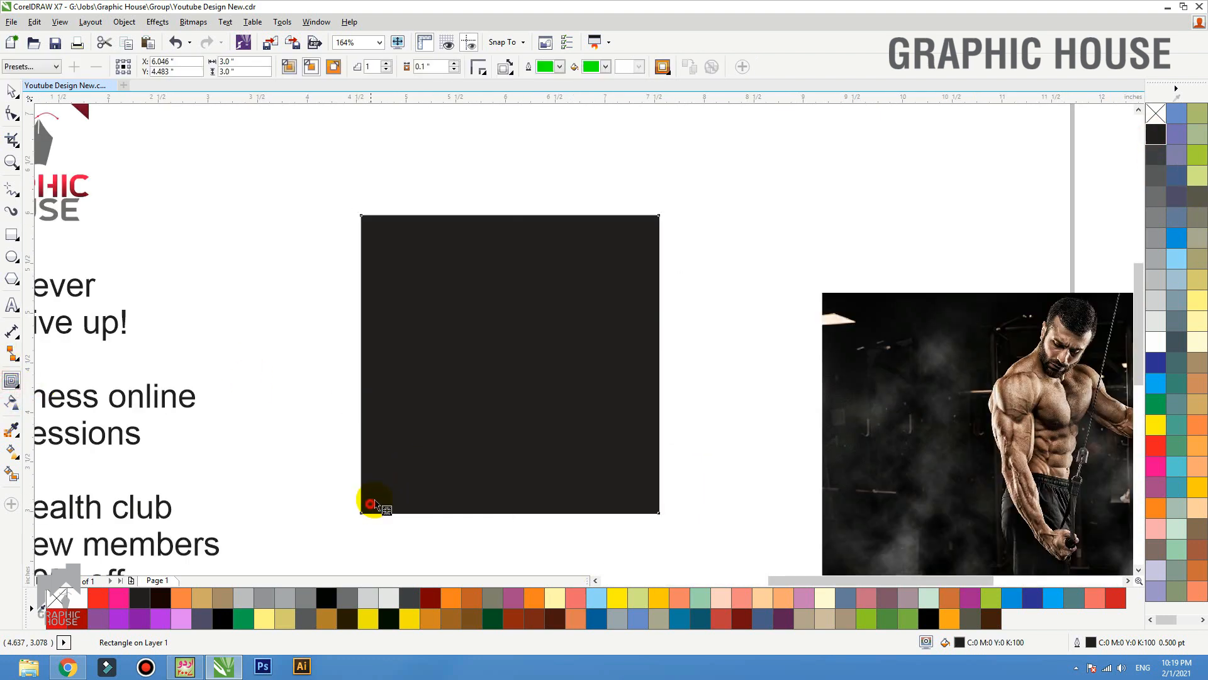
pyautogui.moveTo(371, 503); pyautogui.dragTo(371, 498)
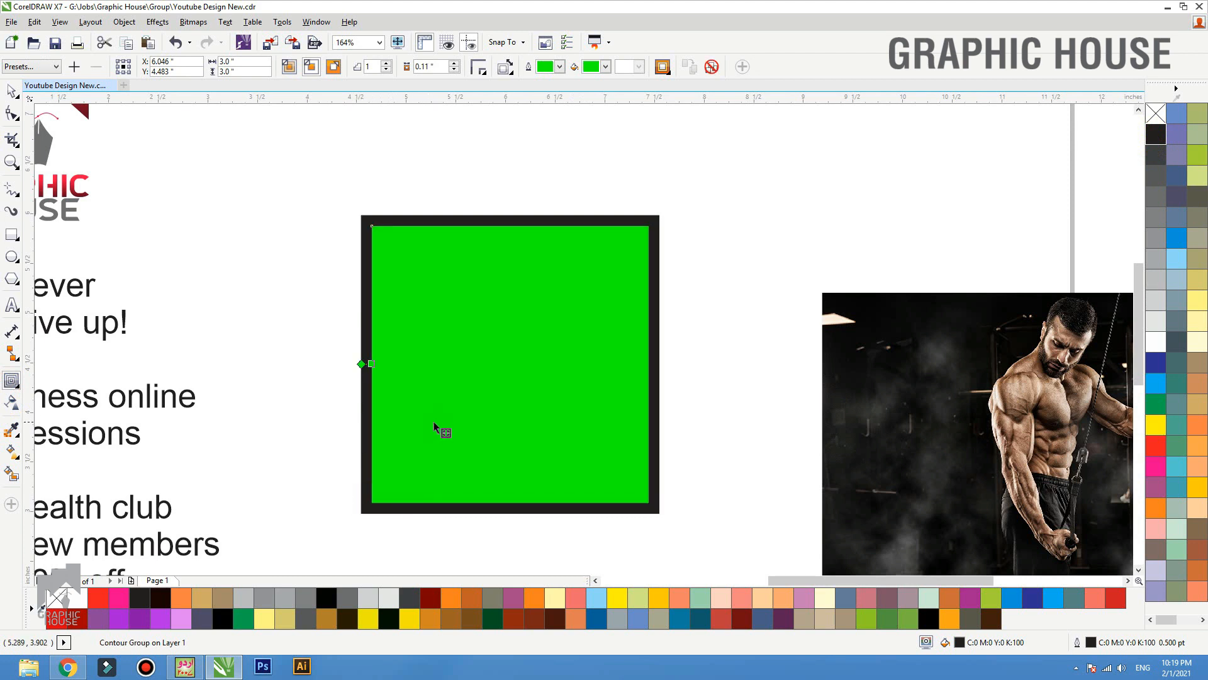
pyautogui.hotkey('ctrl', 'k')
pyautogui.click(315, 361)
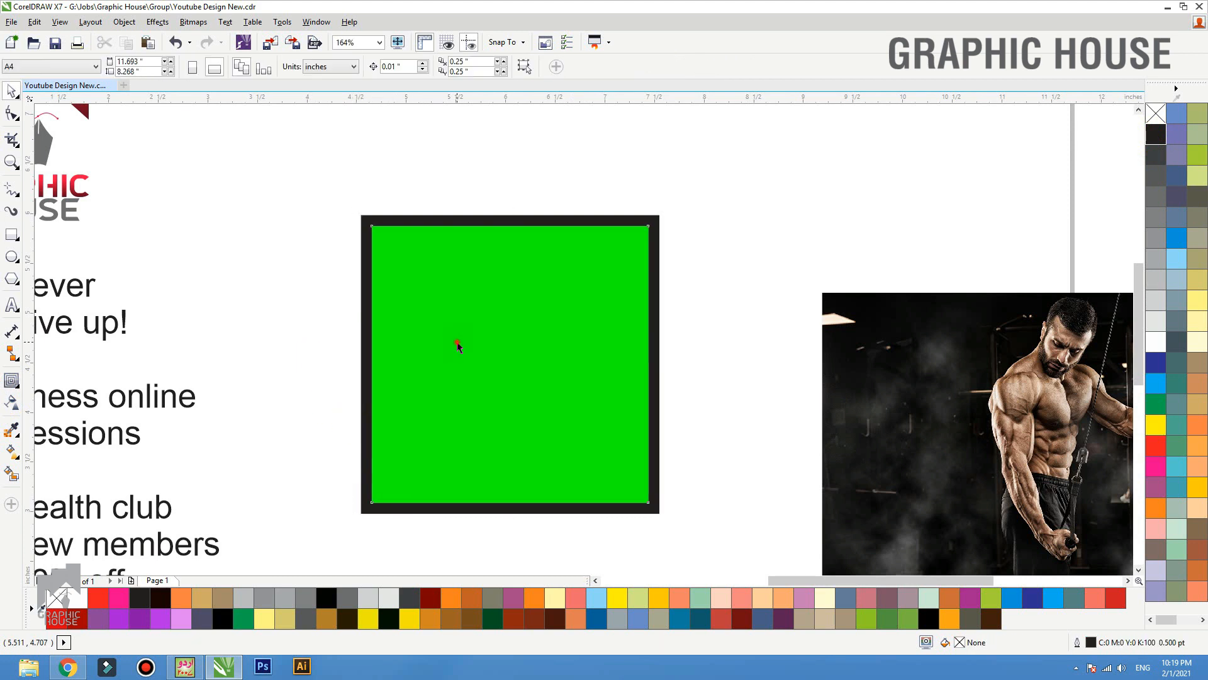
# - Give the inner contour square a white outline and remove its fill
pyautogui.click(456, 343)
pyautogui.click(1150, 337)
pyautogui.click(1156, 114)
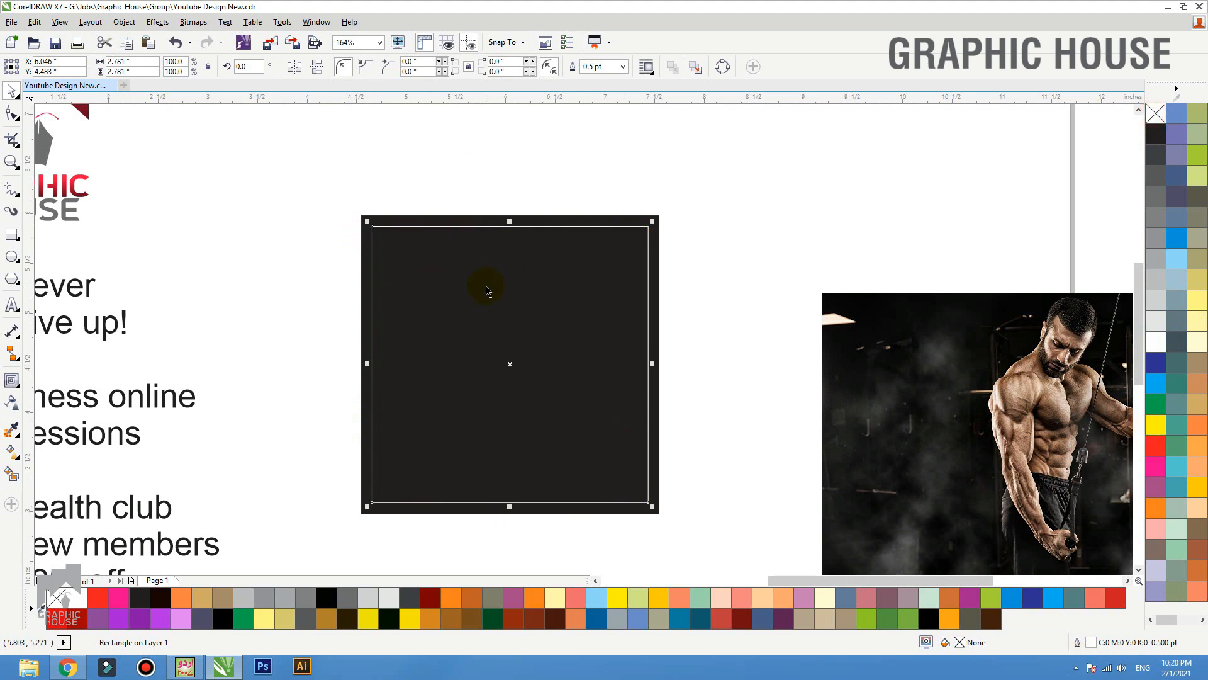
pyautogui.click(71, 281)
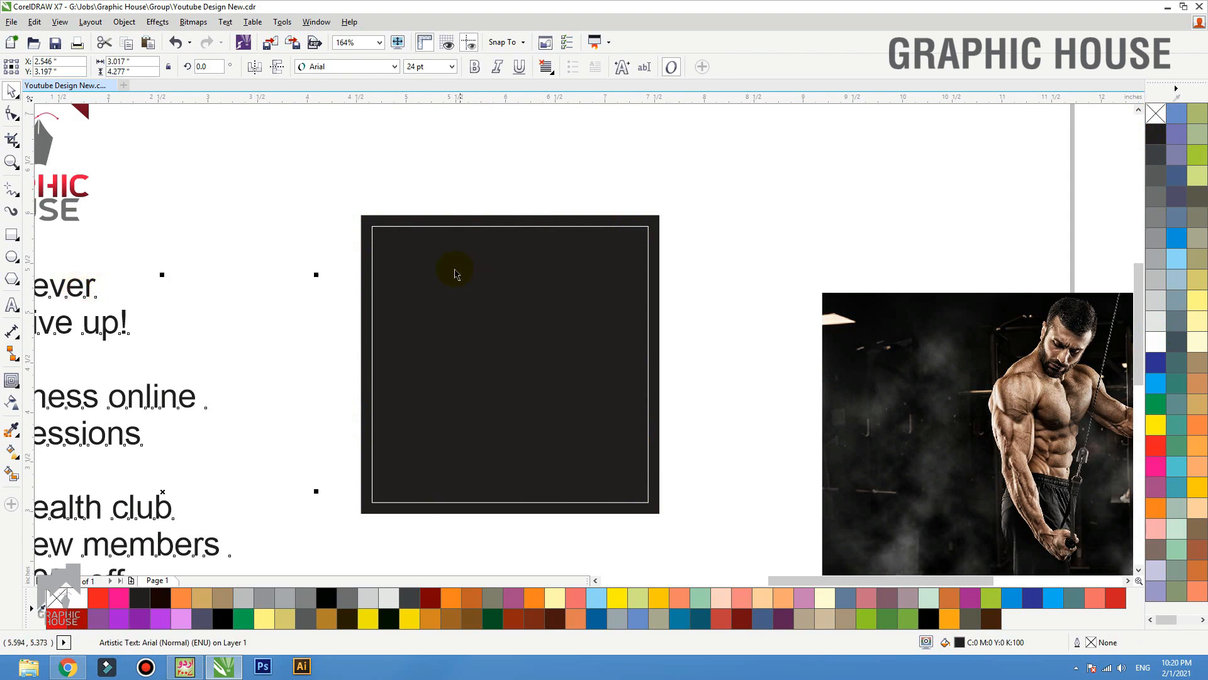
# - Move the bodybuilder photo next to the black square and PowerClip it inside the square
pyautogui.moveTo(926, 324); pyautogui.dragTo(733, 203)
pyautogui.rightClick(819, 201)
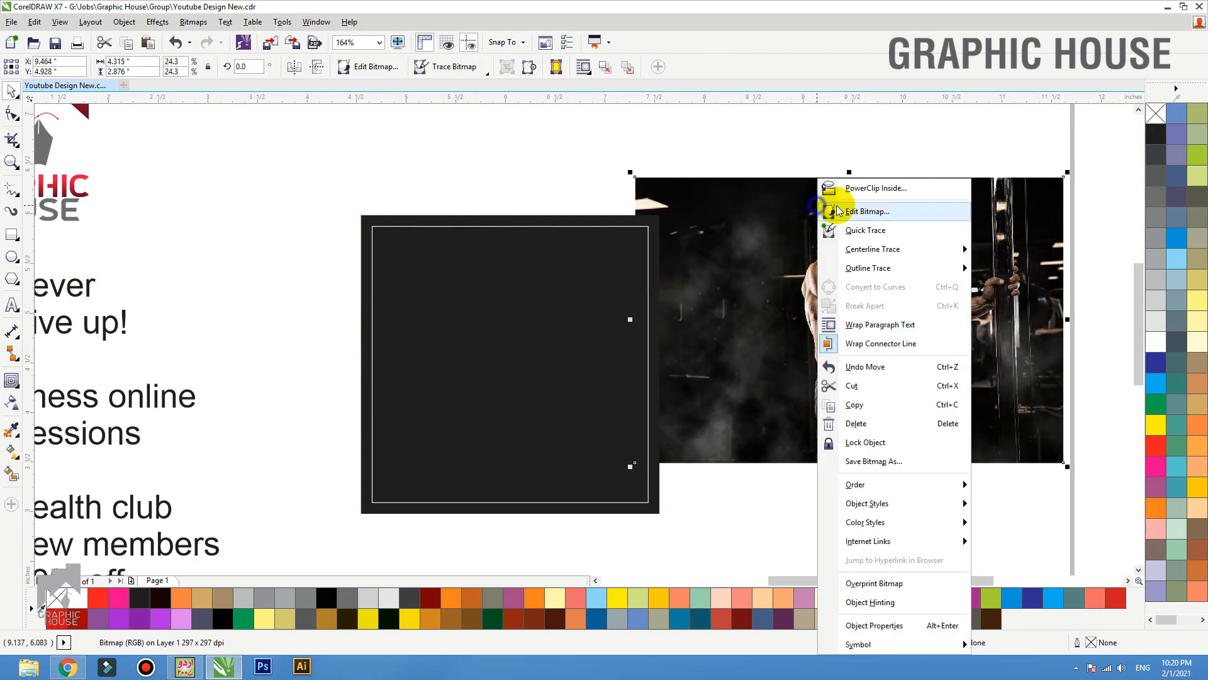
pyautogui.click(859, 189)
pyautogui.click(532, 216)
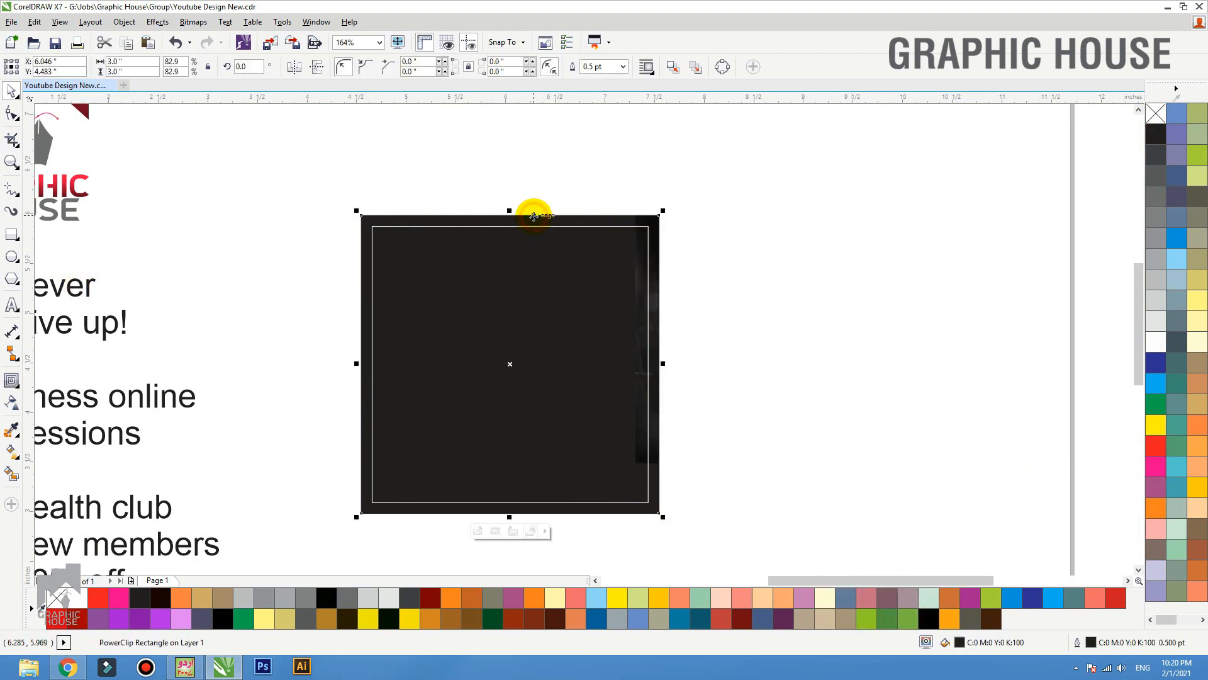
# - Edit the PowerClip contents and reposition the photo so the man sits inside the square frame
pyautogui.keyDown('ctrl'); pyautogui.click(534, 211); pyautogui.keyUp('ctrl')
pyautogui.moveTo(534, 275); pyautogui.dragTo(511, 289)
pyautogui.moveTo(517, 292); pyautogui.dragTo(517, 289)
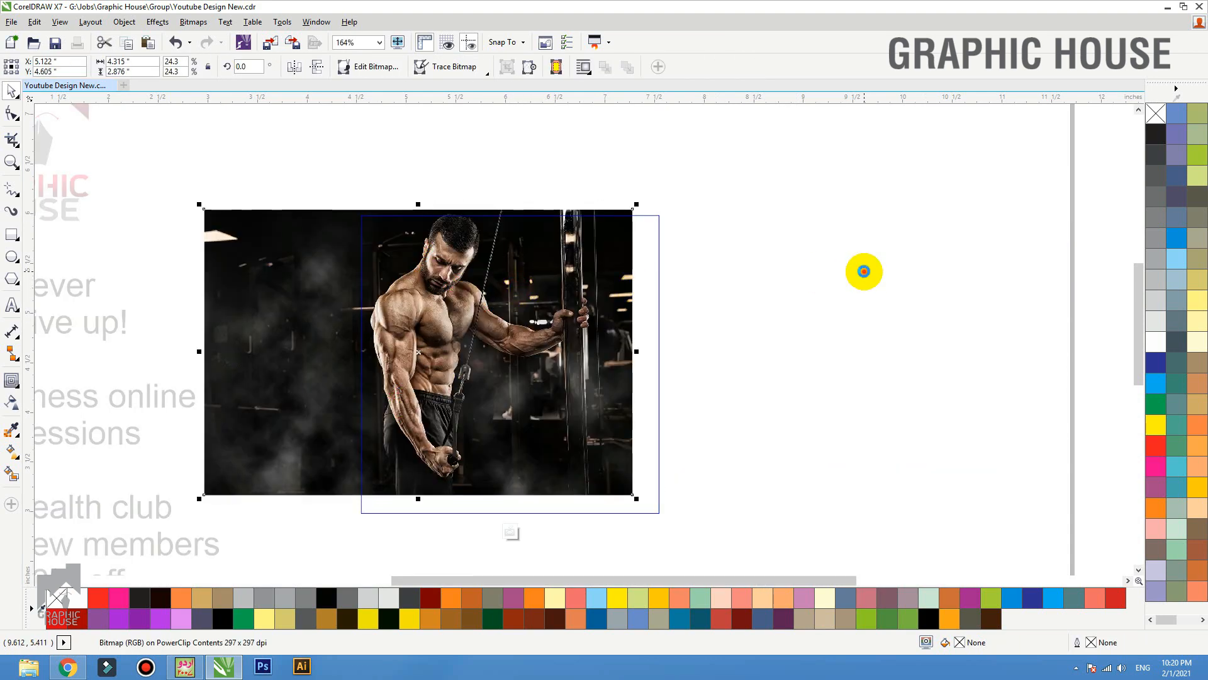
pyautogui.keyDown('ctrl'); pyautogui.click(812, 265); pyautogui.keyUp('ctrl')
# - Change the font of the whole text block to Roboto Condensed
pyautogui.scroll(-2, 783, 290)
pyautogui.press('F2')
pyautogui.moveTo(809, 210); pyautogui.dragTo(355, 504)
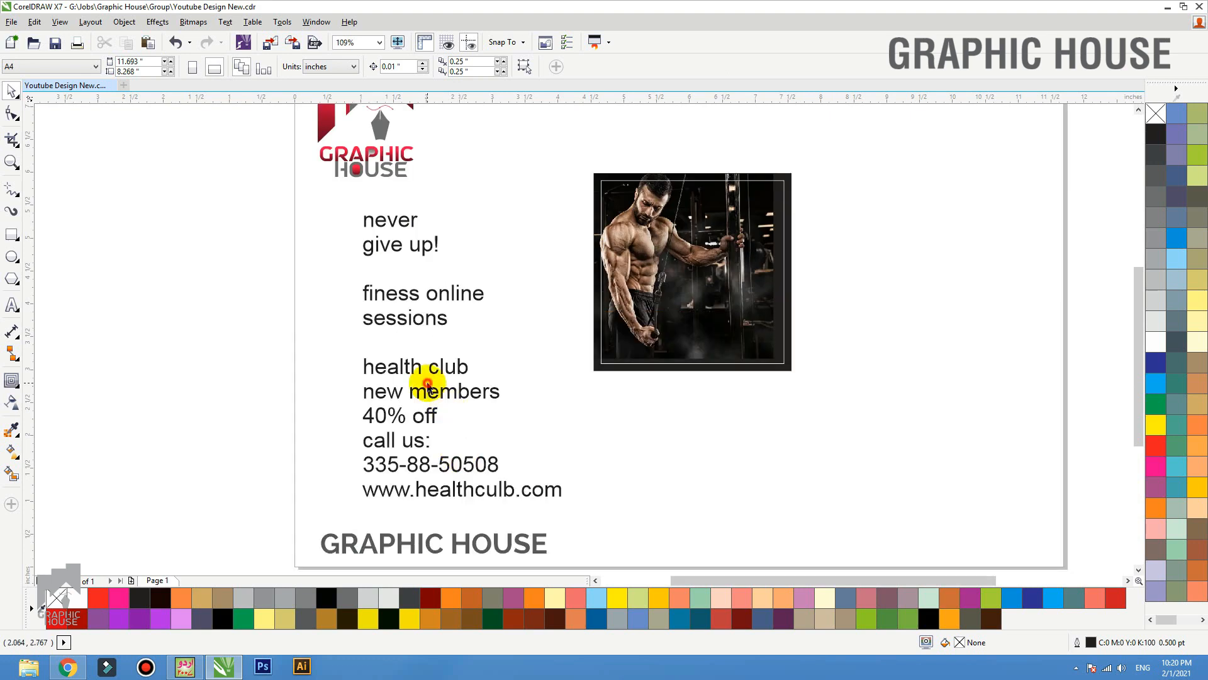
pyautogui.click(476, 403)
pyautogui.click(346, 65)
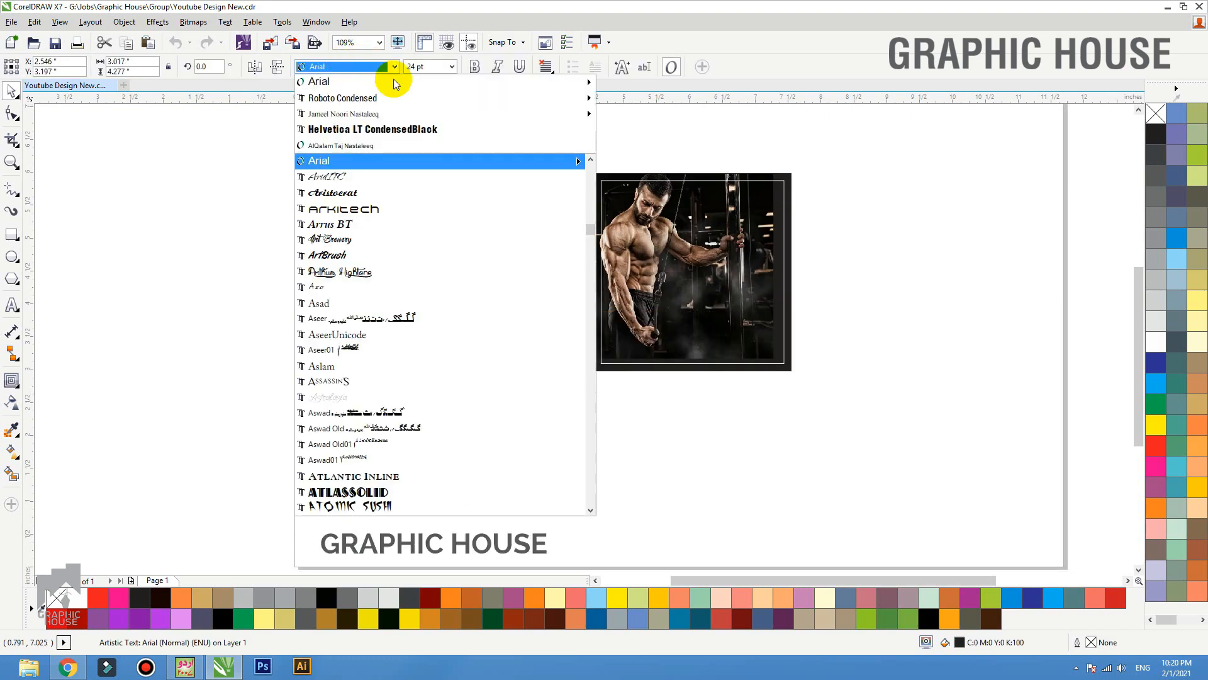
pyautogui.click(380, 99)
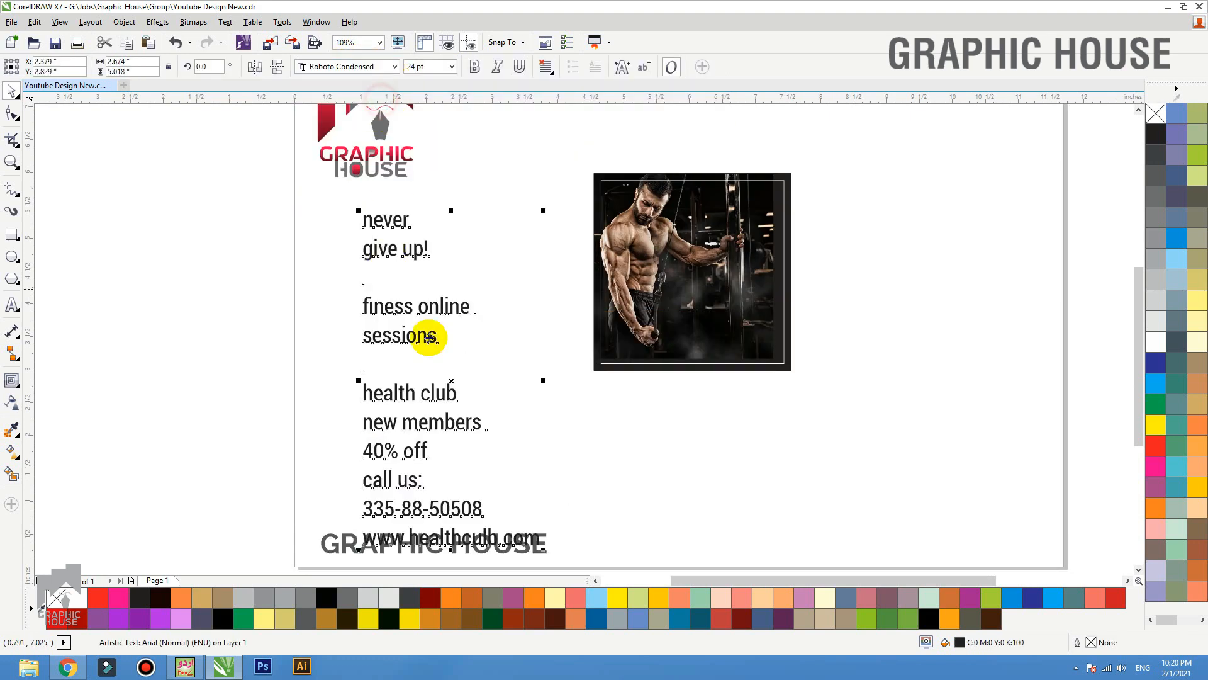
# - Change the text block's capitalization to Title Case
pyautogui.click(226, 22)
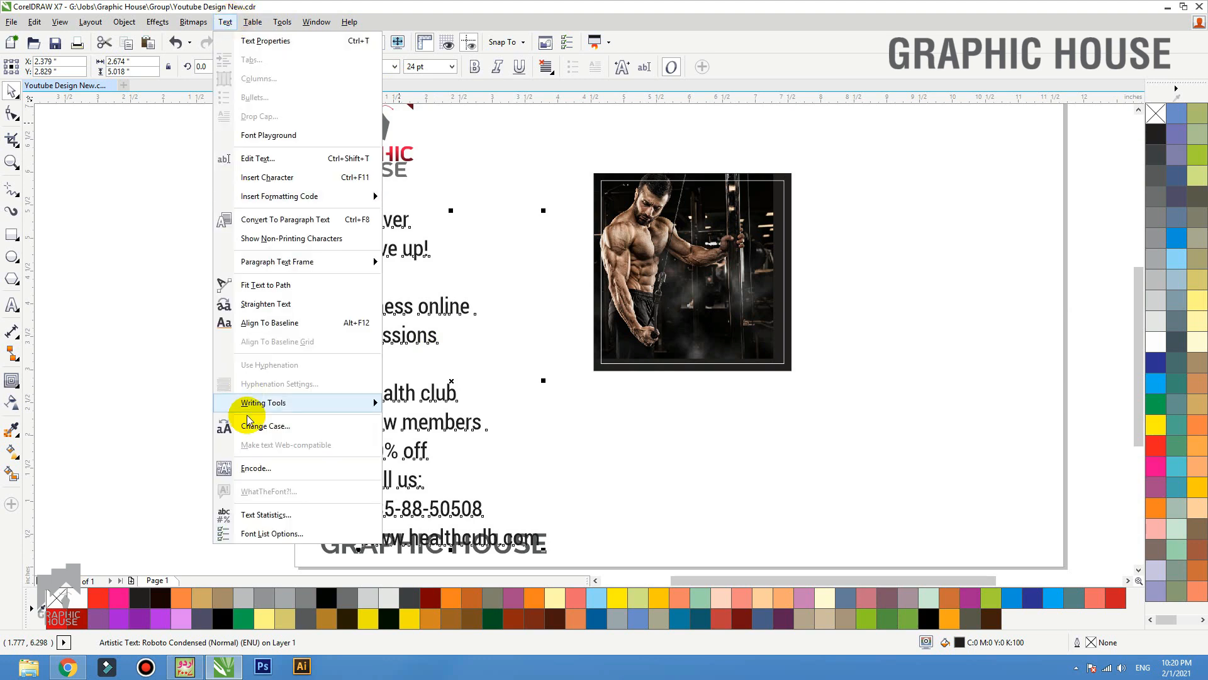
pyautogui.click(264, 426)
pyautogui.click(543, 336)
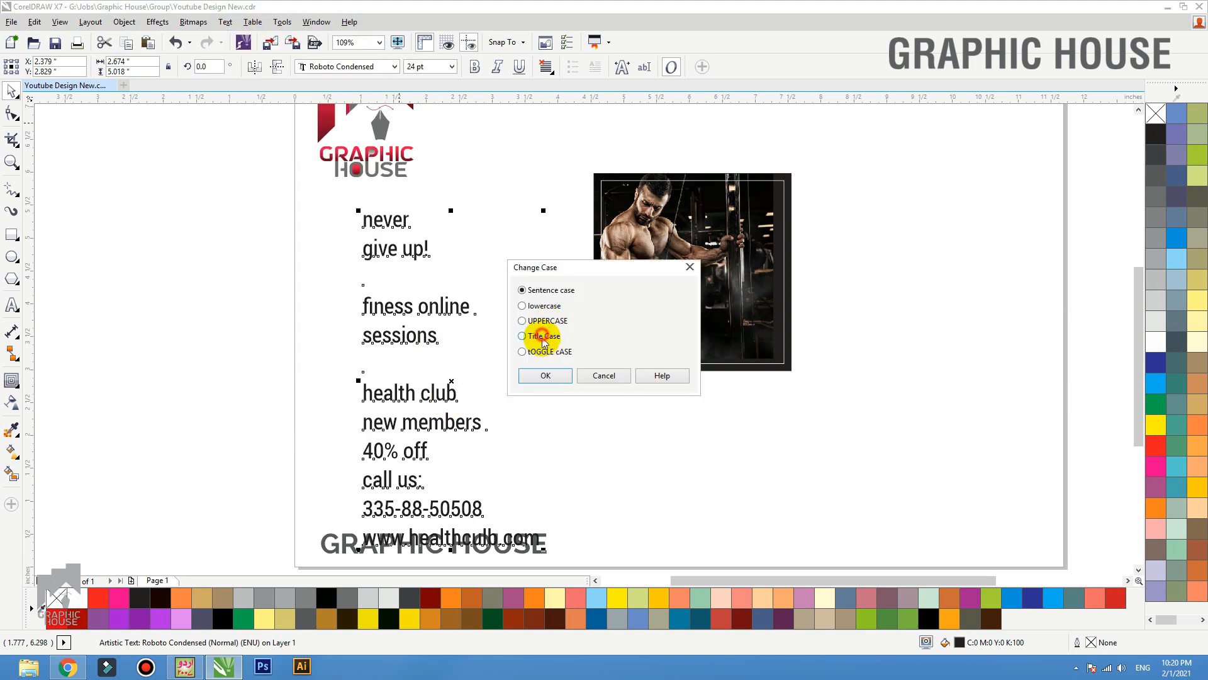
pyautogui.click(543, 376)
# - Move the text block to the right of the square photo and break it apart into separate lines
pyautogui.moveTo(436, 336); pyautogui.dragTo(914, 290)
pyautogui.scroll(-2, 725, 336)
pyautogui.press('F2')
pyautogui.moveTo(634, 253); pyautogui.dragTo(944, 434)
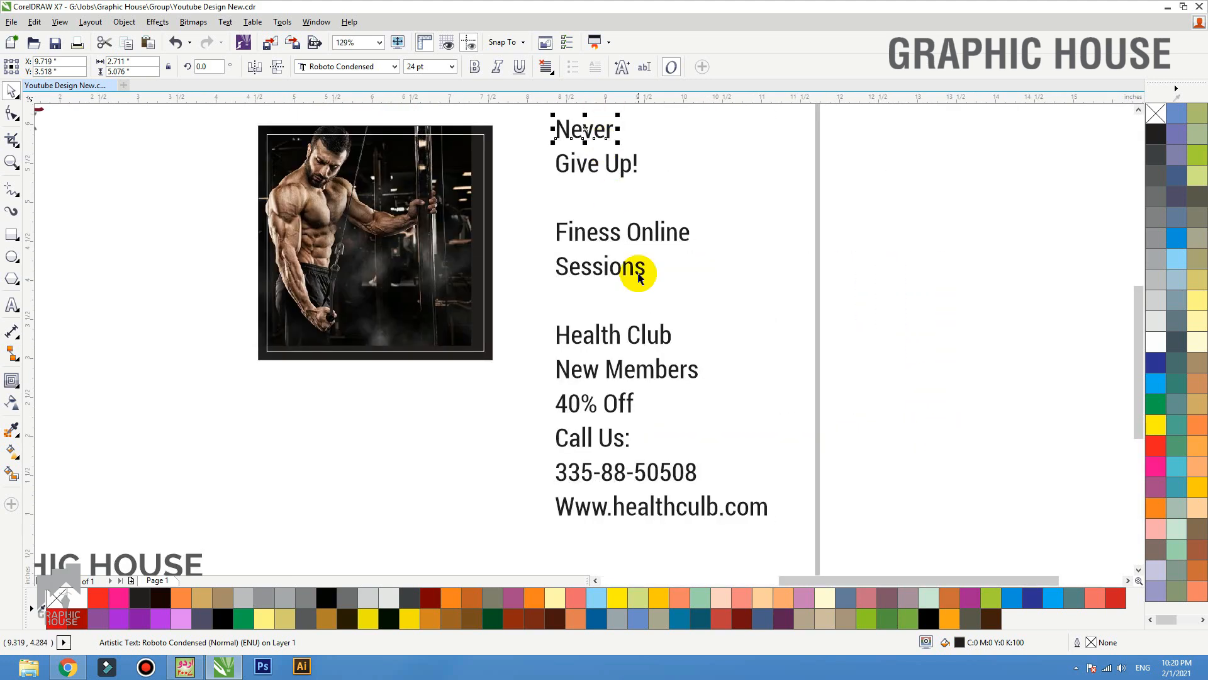
# - Move the "Sessions" line up so it sits centered and close beneath "Finess Online"
pyautogui.click(617, 267)
pyautogui.moveTo(618, 266); pyautogui.dragTo(621, 264)
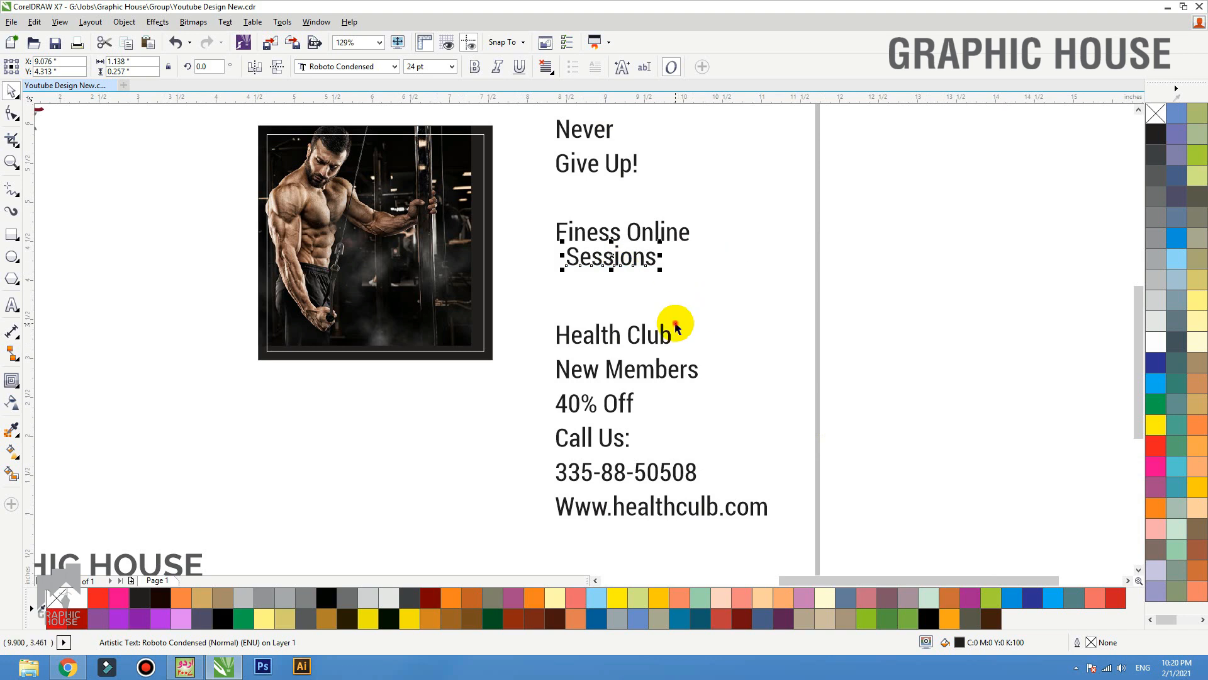
# - Center-align "Health Club", "New Members" and "40% Off" with each other and move them up and to the right as a group
pyautogui.click(648, 341)
pyautogui.click(655, 372)
pyautogui.click(631, 403)
pyautogui.click(591, 434)
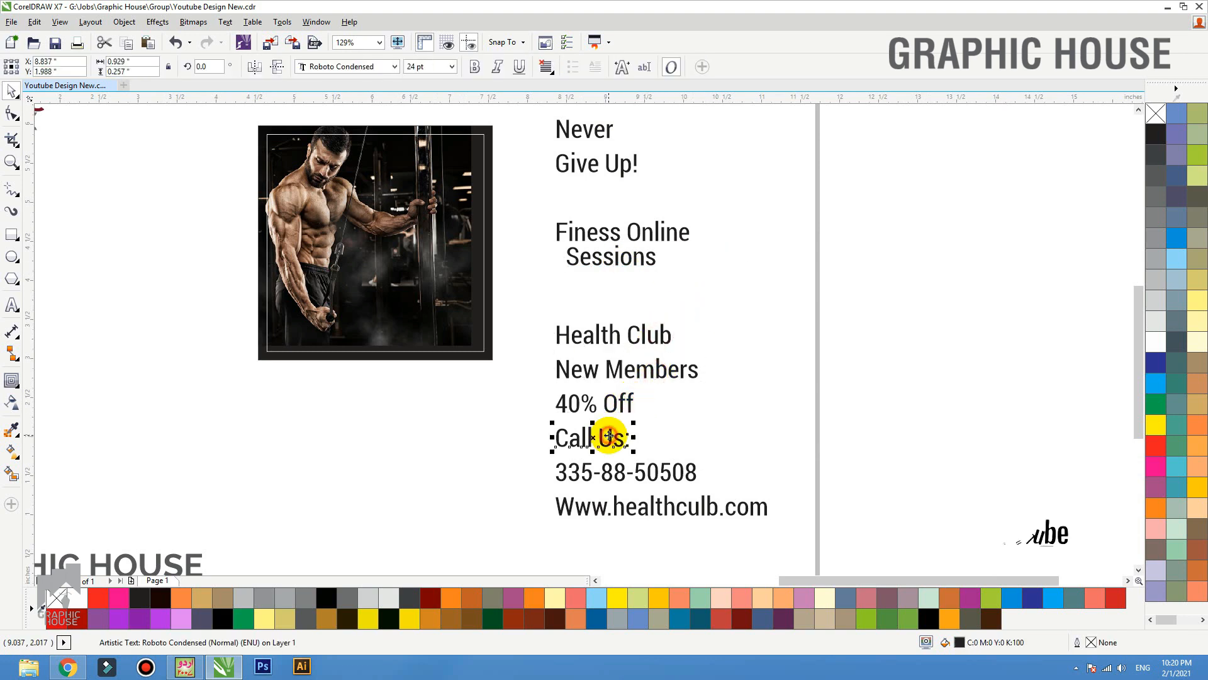
pyautogui.moveTo(737, 418); pyautogui.dragTo(493, 318)
pyautogui.press('c')
pyautogui.moveTo(614, 386); pyautogui.dragTo(726, 344)
# - Move the "Call Us:", phone number and website lines to the area below the square photo
pyautogui.moveTo(873, 418)
pyautogui.mouseDown()
pyautogui.moveTo(540, 506)
pyautogui.moveTo(494, 563)
pyautogui.mouseUp()
pyautogui.moveTo(569, 508); pyautogui.dragTo(350, 507)
pyautogui.click(614, 256)
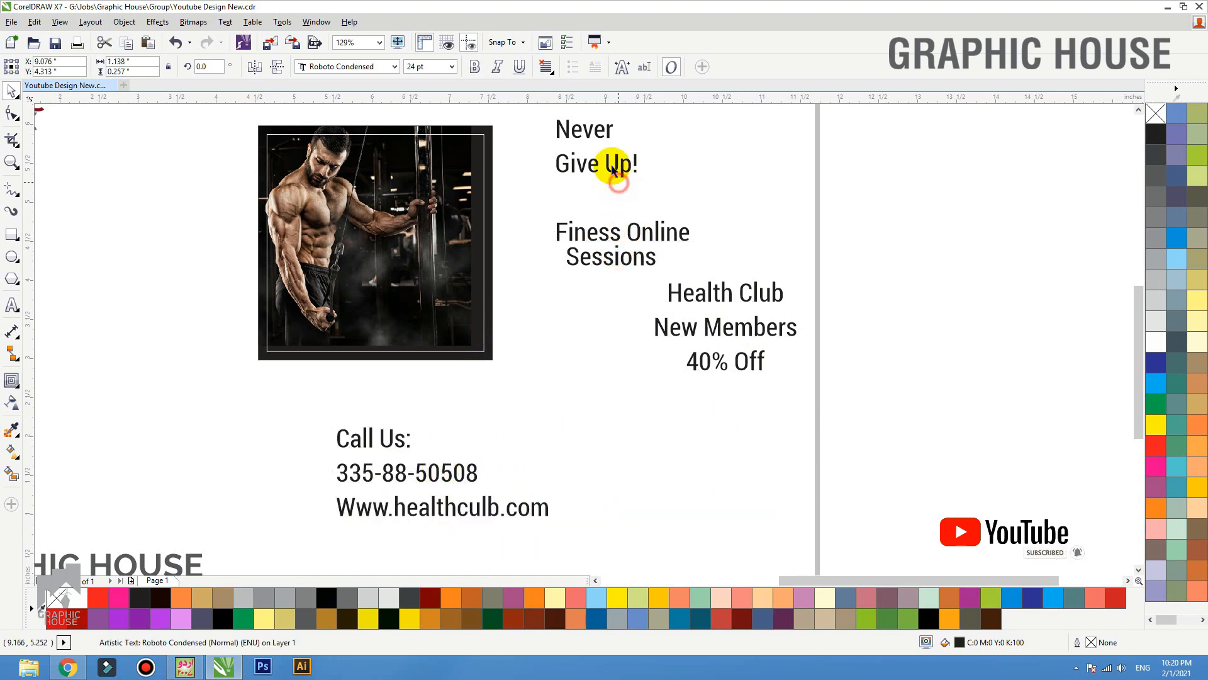
# - Center-align "Never" and "Give Up!" with each other and shift the pair slightly
pyautogui.moveTo(663, 186); pyautogui.dragTo(488, 88)
pyautogui.press('c')
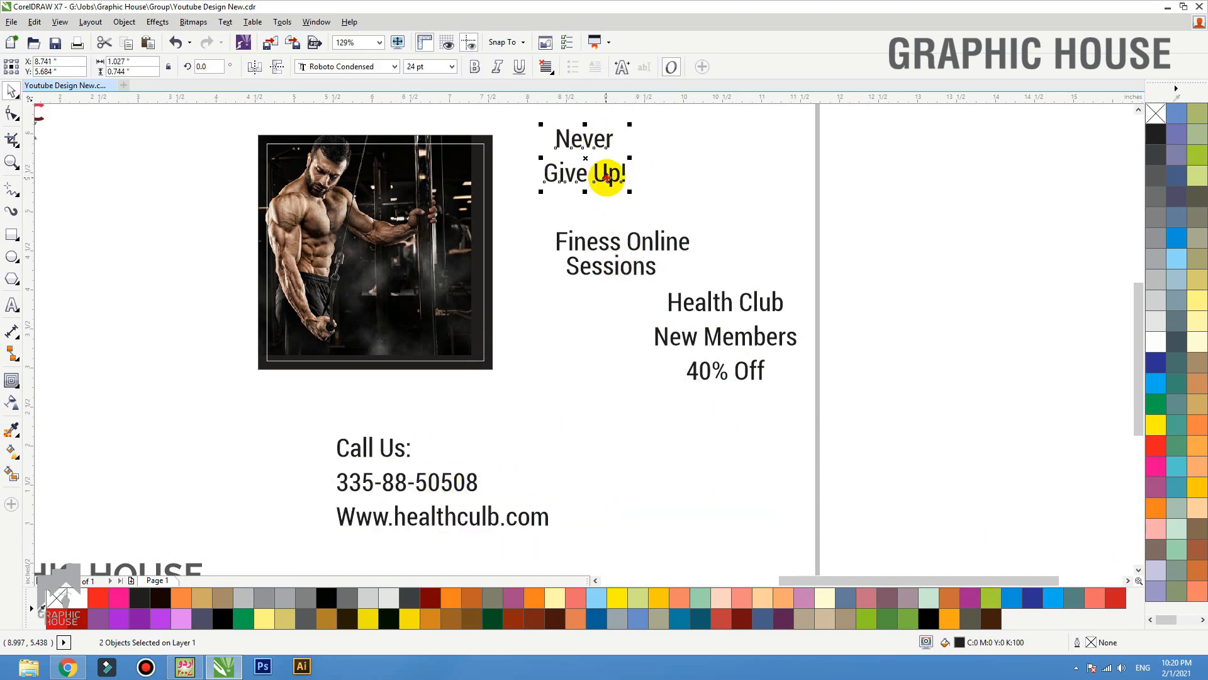
pyautogui.moveTo(604, 172); pyautogui.dragTo(613, 177)
# - Set the font of the "Never Give Up!" heading to Hardigan
pyautogui.click(351, 66)
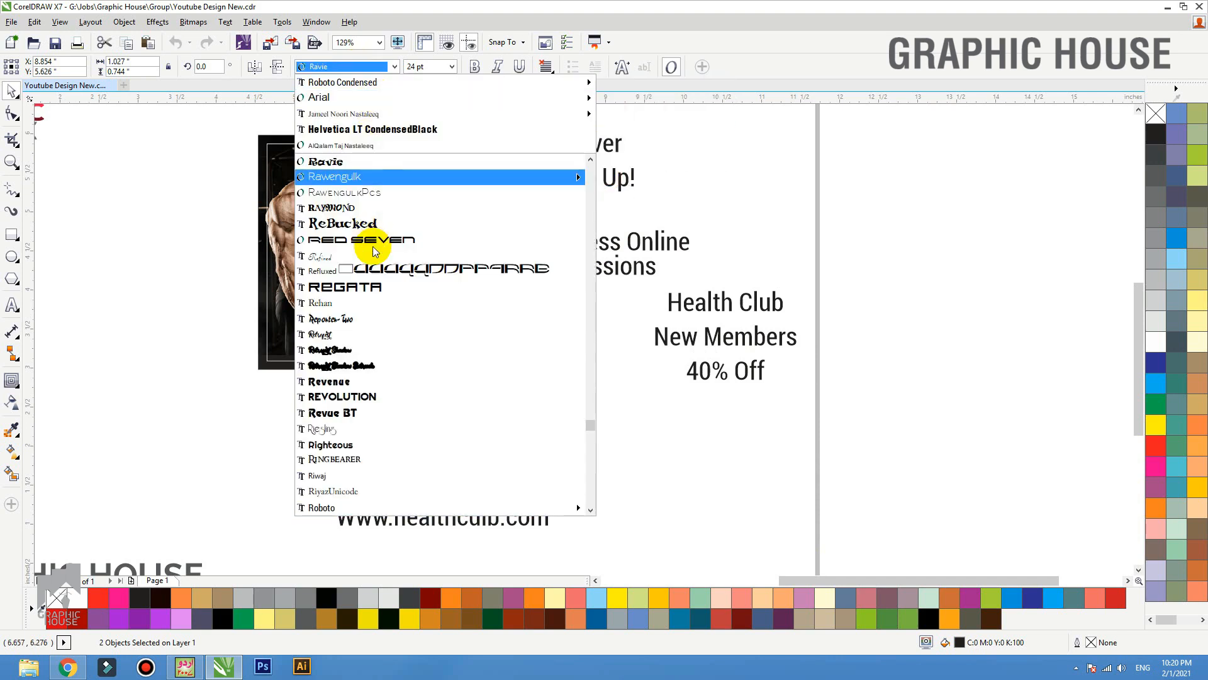
pyautogui.write('Hacen Casablanca Light')
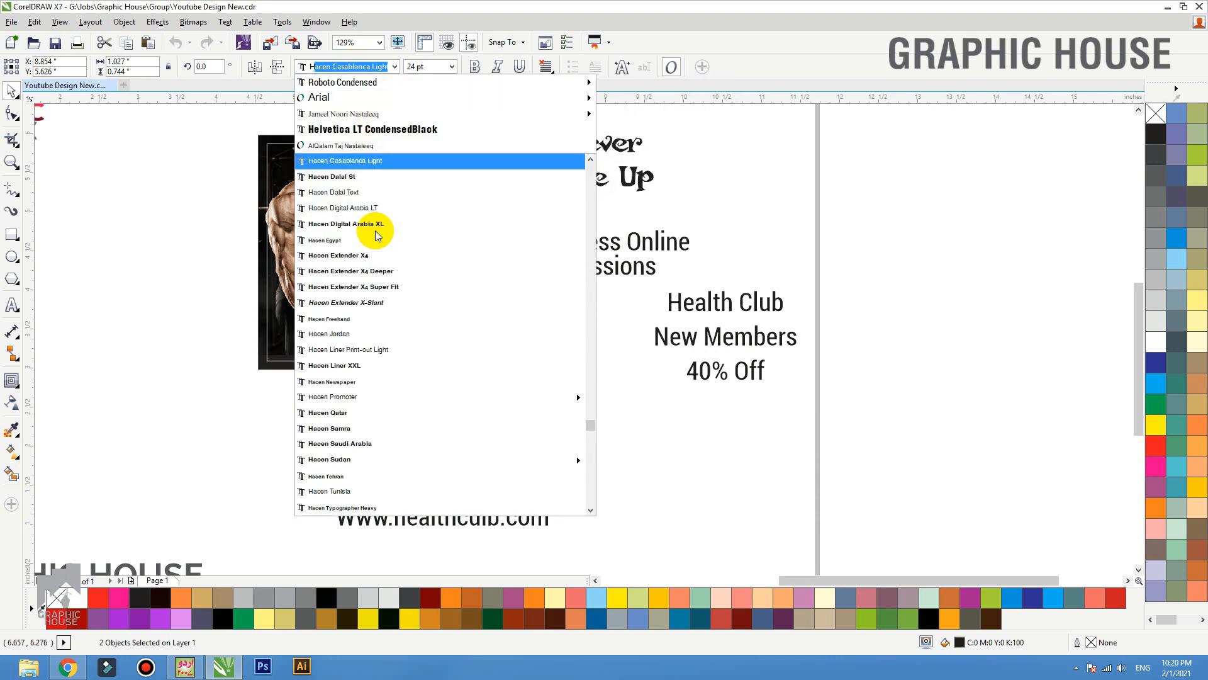
pyautogui.scroll(-6, 377, 235)
pyautogui.click(361, 382)
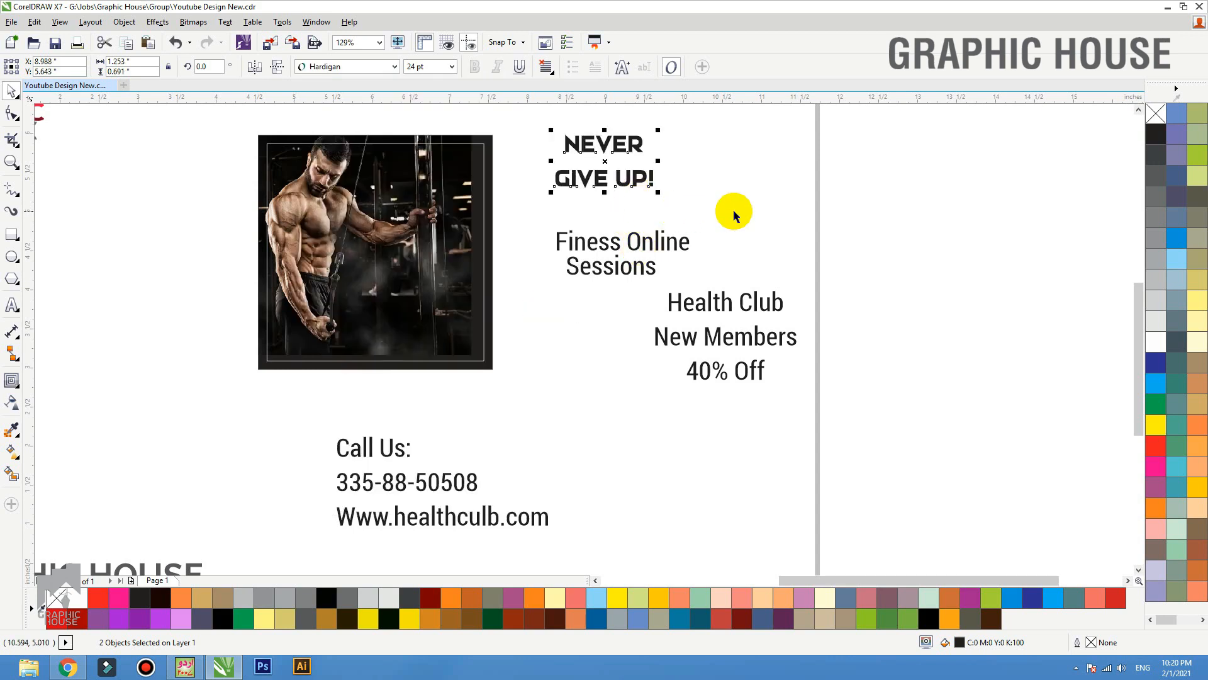
# - Move the online sessions and health club lines farther down, and bring "Give Up!" closer beneath "Never"
pyautogui.moveTo(832, 207); pyautogui.dragTo(494, 434)
pyautogui.moveTo(685, 358); pyautogui.dragTo(676, 428)
pyautogui.moveTo(747, 256); pyautogui.dragTo(511, 152)
pyautogui.moveTo(608, 180); pyautogui.dragTo(602, 168)
# - Move the two-line "Never Give Up!" heading to the left of the square photo
pyautogui.moveTo(680, 186); pyautogui.dragTo(475, 90)
pyautogui.moveTo(604, 168); pyautogui.dragTo(192, 294)
pyautogui.click(157, 245)
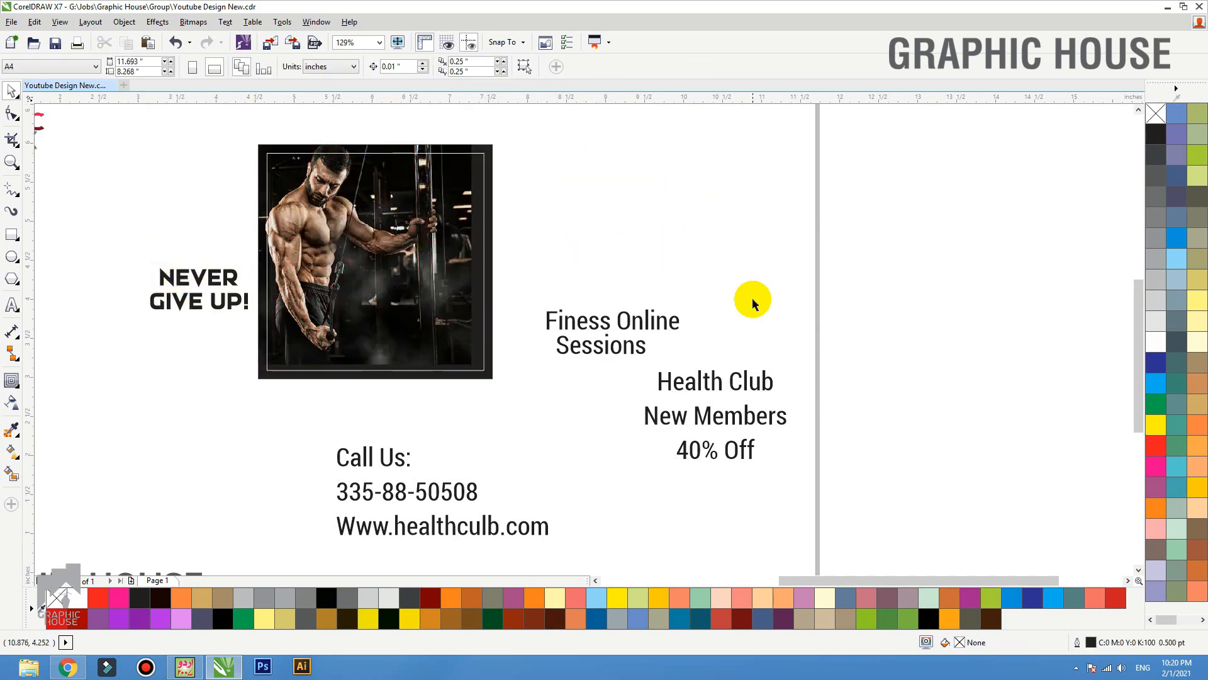
# - Move the contact lines closer beneath the photo and place the three health club offer lines above "Finess Online Sessions"
pyautogui.moveTo(458, 505); pyautogui.dragTo(283, 566)
pyautogui.moveTo(372, 539); pyautogui.dragTo(322, 487)
pyautogui.moveTo(821, 349); pyautogui.dragTo(612, 486)
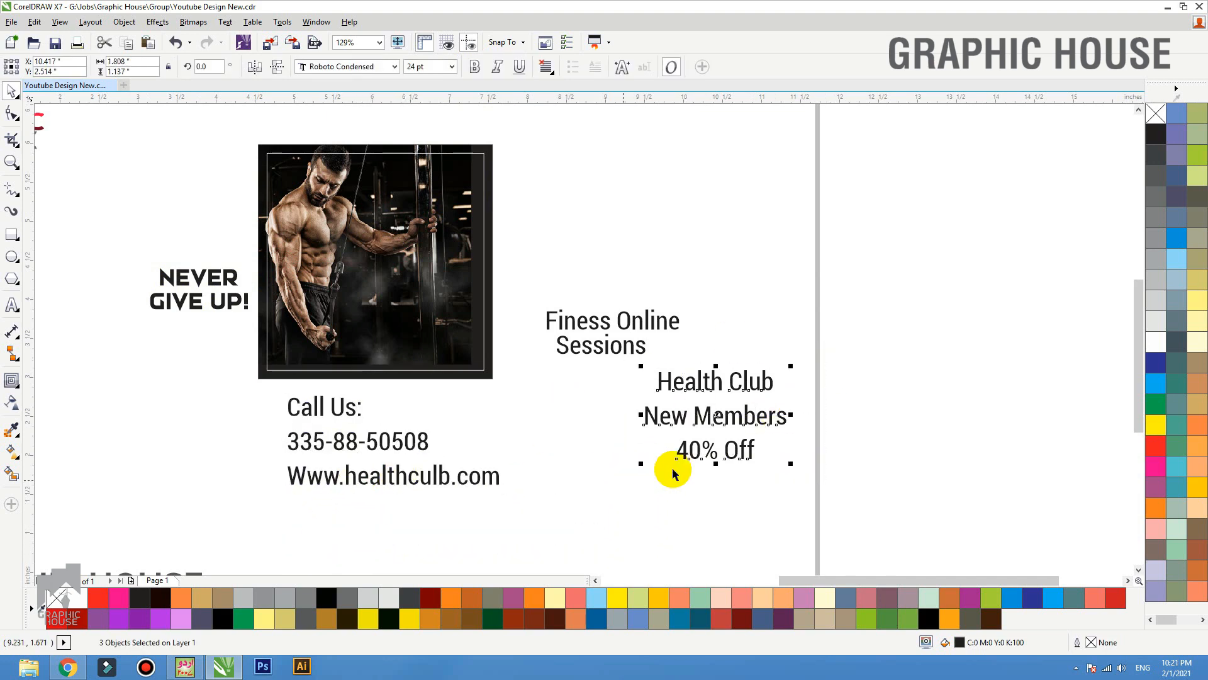
pyautogui.moveTo(695, 447); pyautogui.dragTo(601, 228)
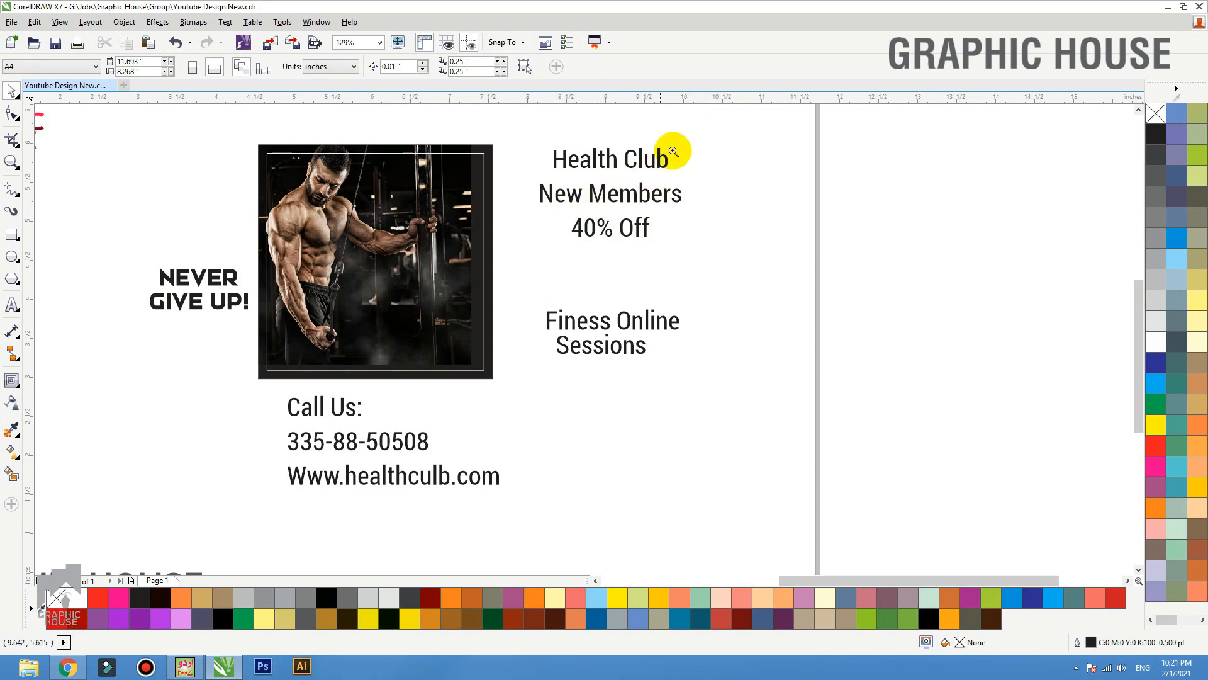
# - Draw a rectangle 3 by 1.756 inches over the lower part of the photo, filled red with no outline
pyautogui.moveTo(716, 105)
pyautogui.mouseDown()
pyautogui.moveTo(237, 359)
pyautogui.moveTo(165, 419)
pyautogui.mouseUp()
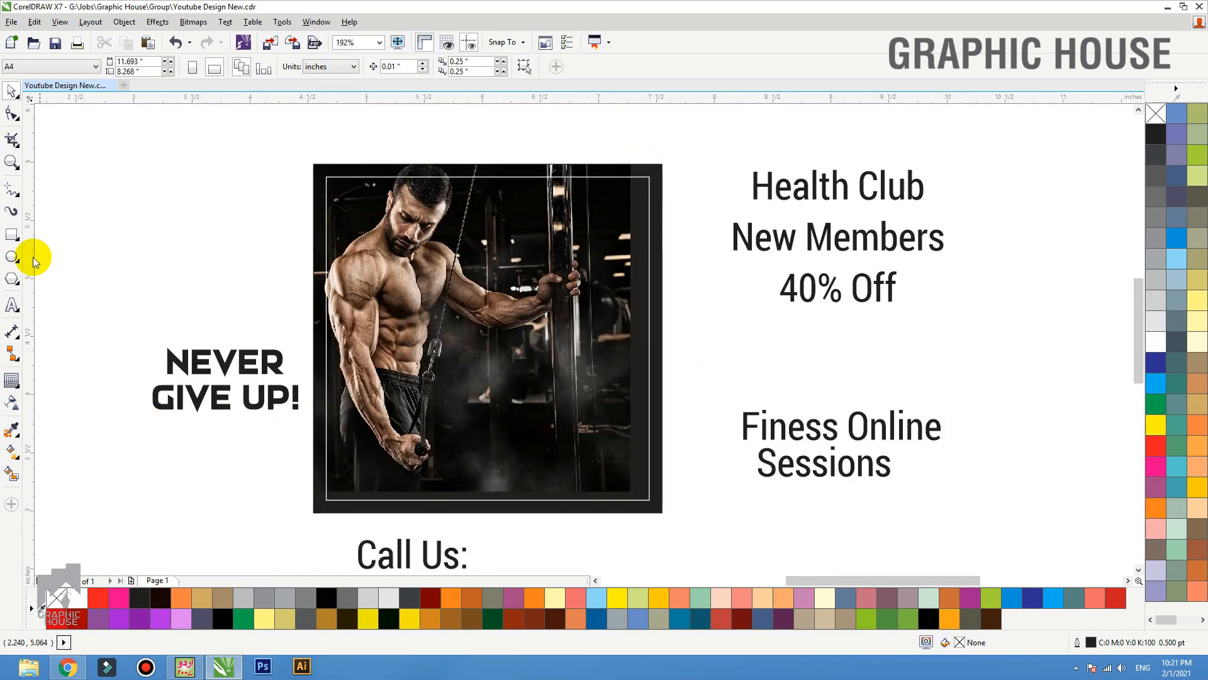
pyautogui.click(12, 234)
pyautogui.moveTo(663, 308); pyautogui.dragTo(313, 512)
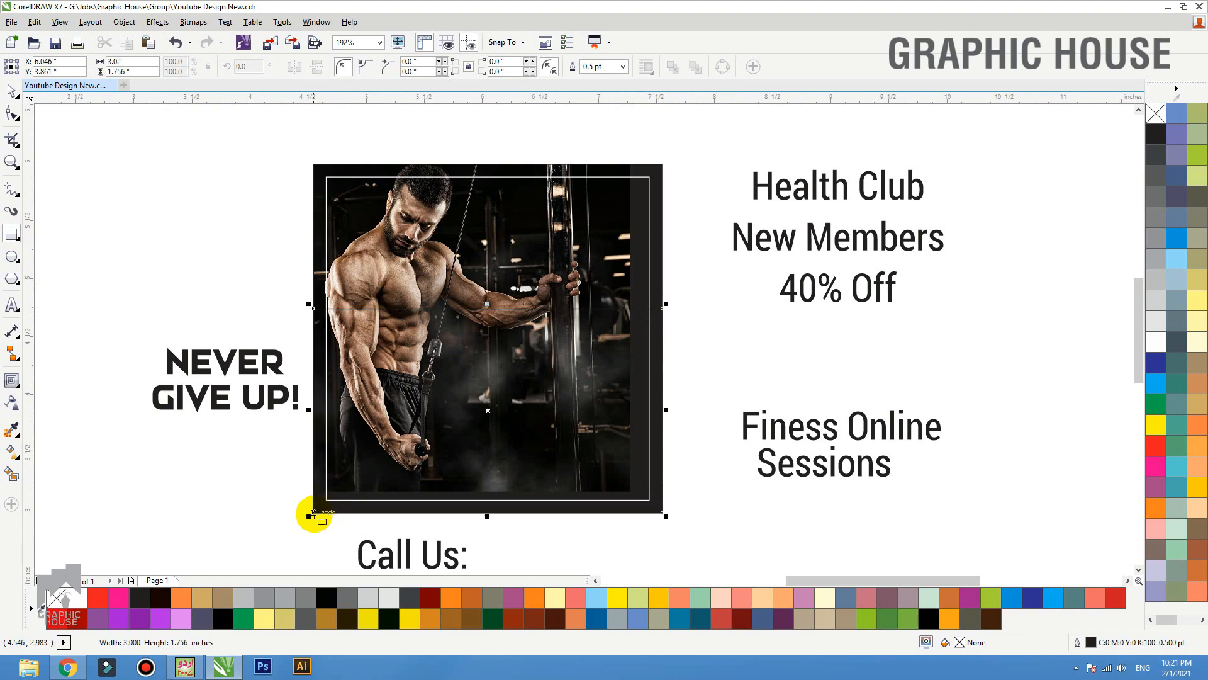
pyautogui.click(1156, 445)
pyautogui.rightClick(1156, 114)
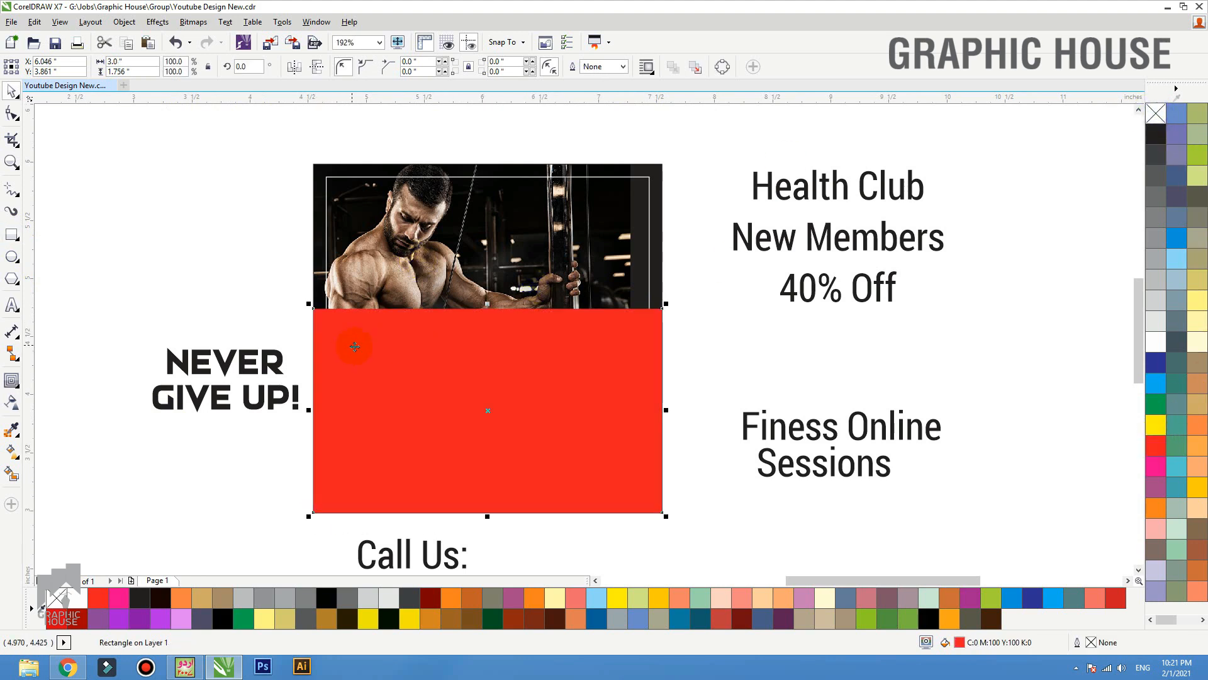
# - Convert the red rectangle to curves and delete its upper-left node so it becomes a triangle
pyautogui.hotkey('ctrl', 'q')
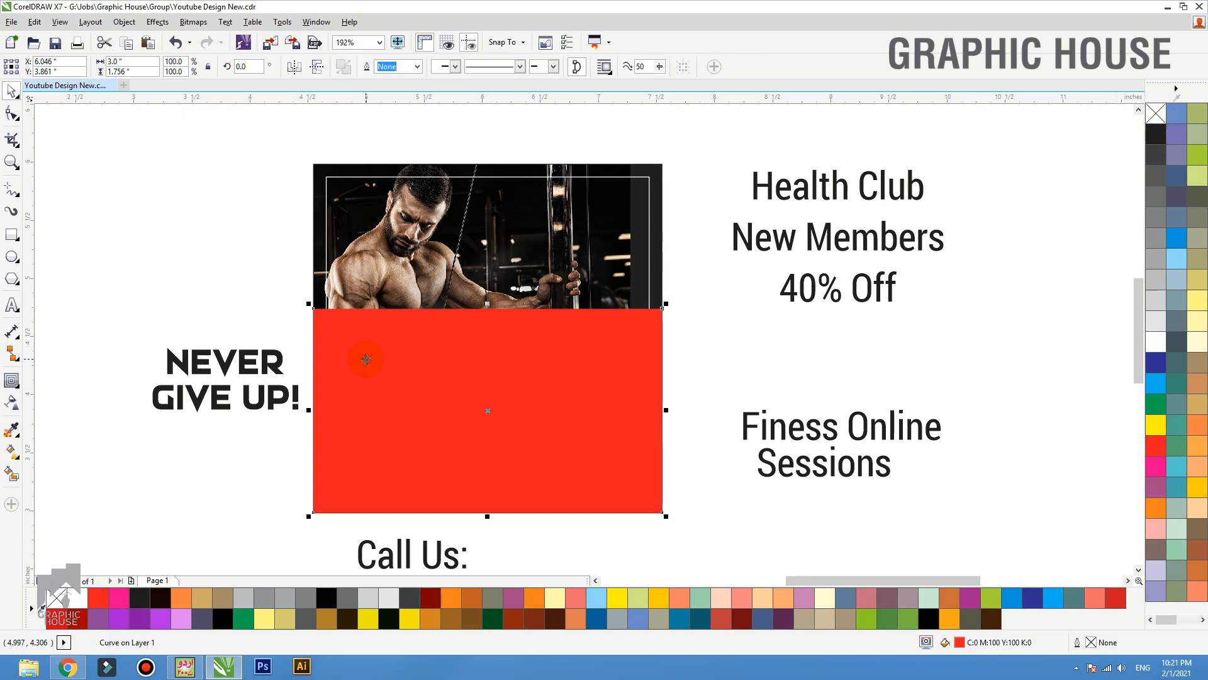
pyautogui.press('F10')
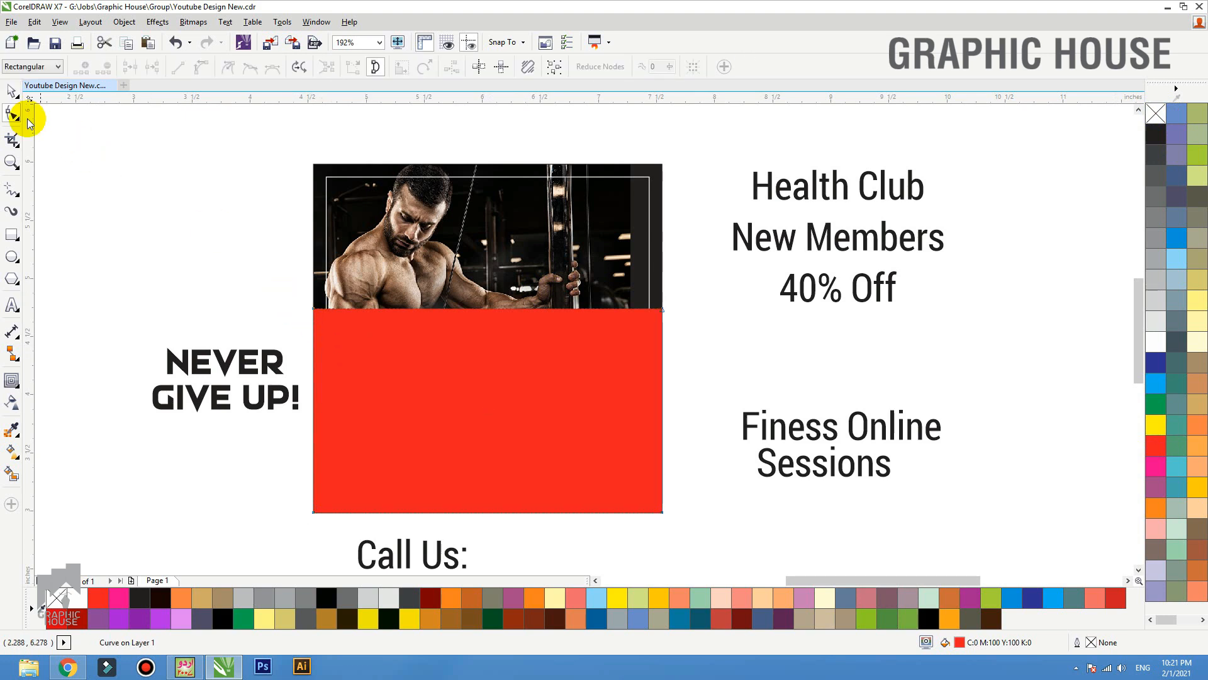
pyautogui.moveTo(337, 331); pyautogui.dragTo(318, 319)
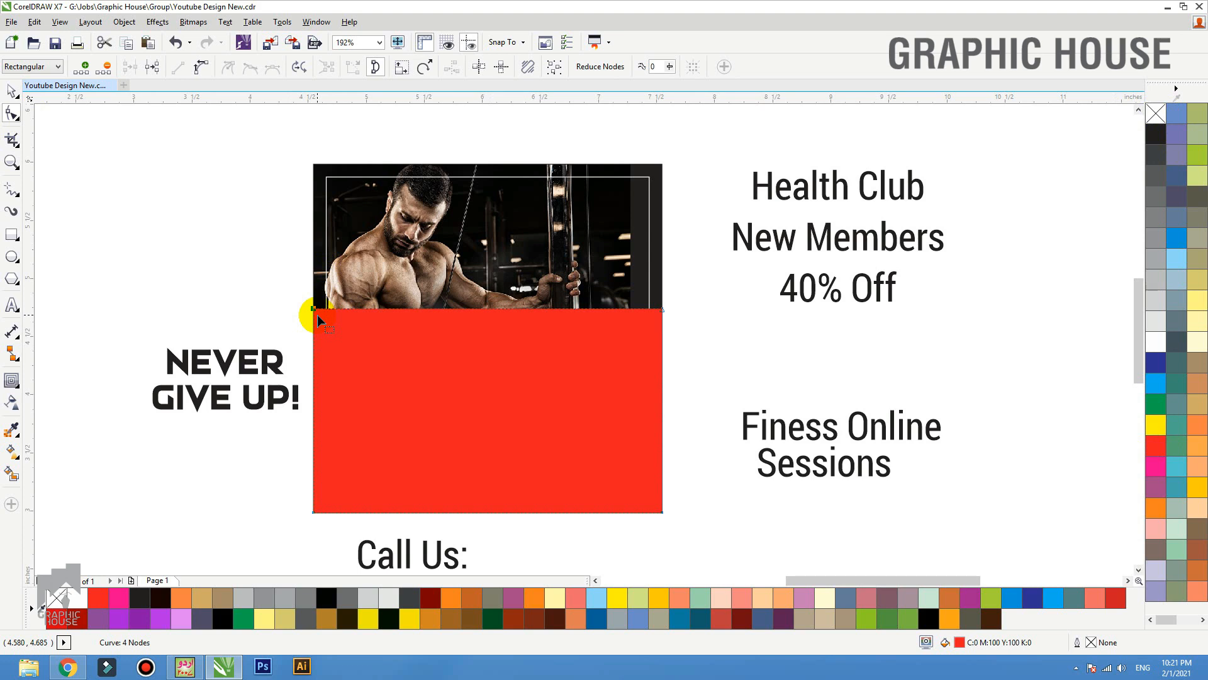
pyautogui.press('Delete')
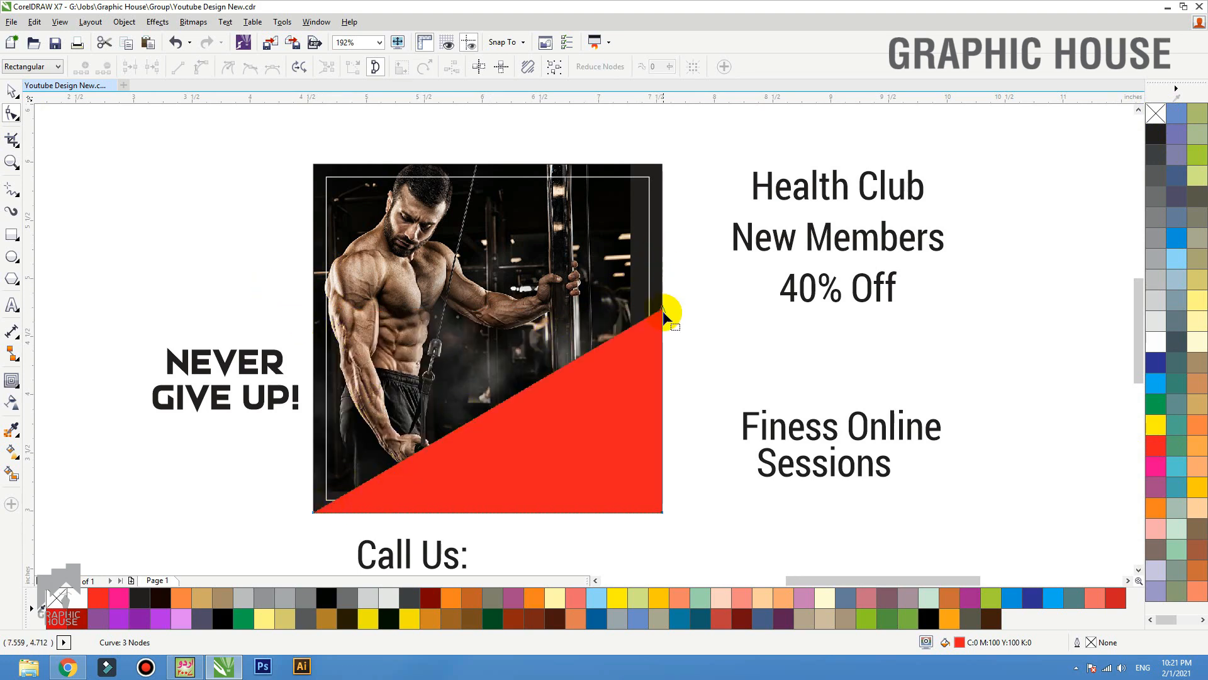
# - Reshape the red triangle to about 2.122 by 1.772 inches in the photo's lower-right corner by moving its upper and lower-left nodes
pyautogui.moveTo(663, 311); pyautogui.dragTo(664, 234)
pyautogui.moveTo(314, 512); pyautogui.dragTo(414, 513)
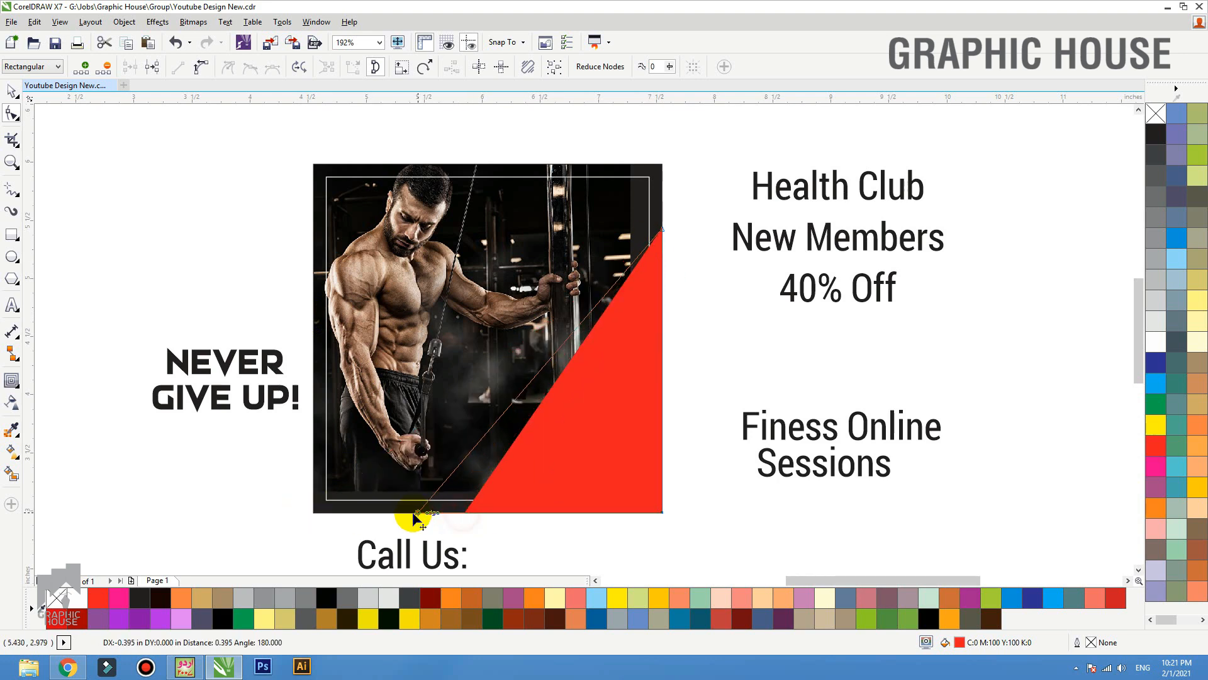
pyautogui.moveTo(664, 231); pyautogui.dragTo(662, 328)
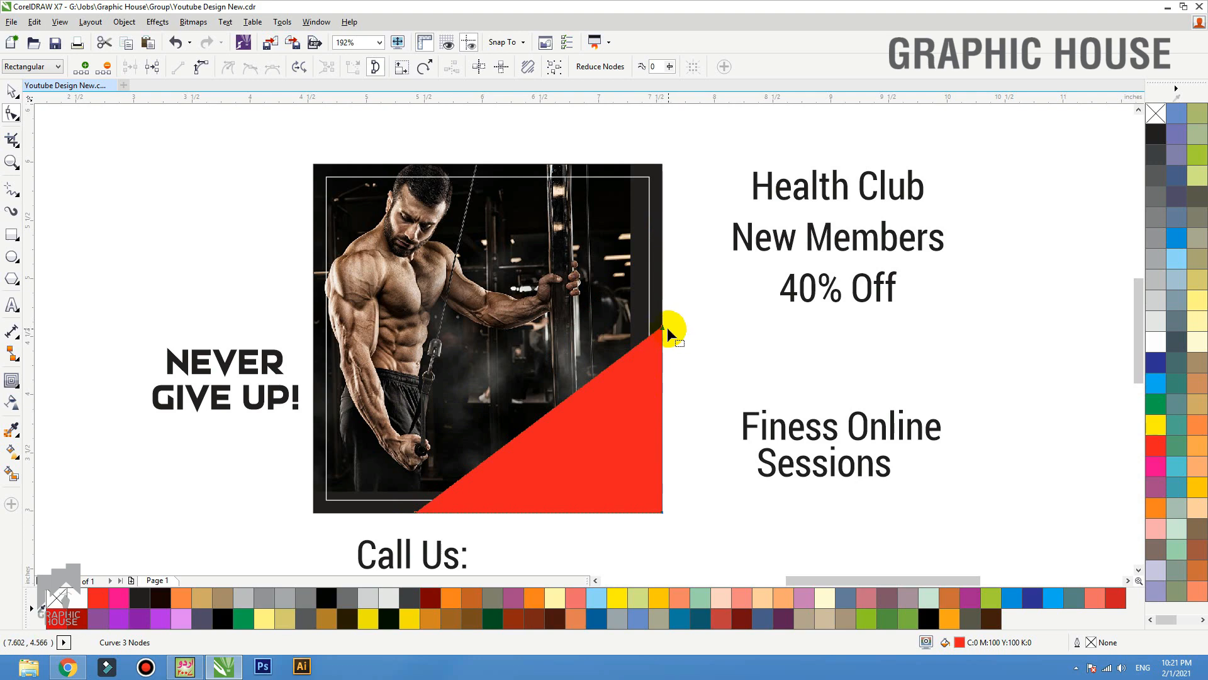
pyautogui.moveTo(667, 328); pyautogui.dragTo(664, 306)
pyautogui.press('space')
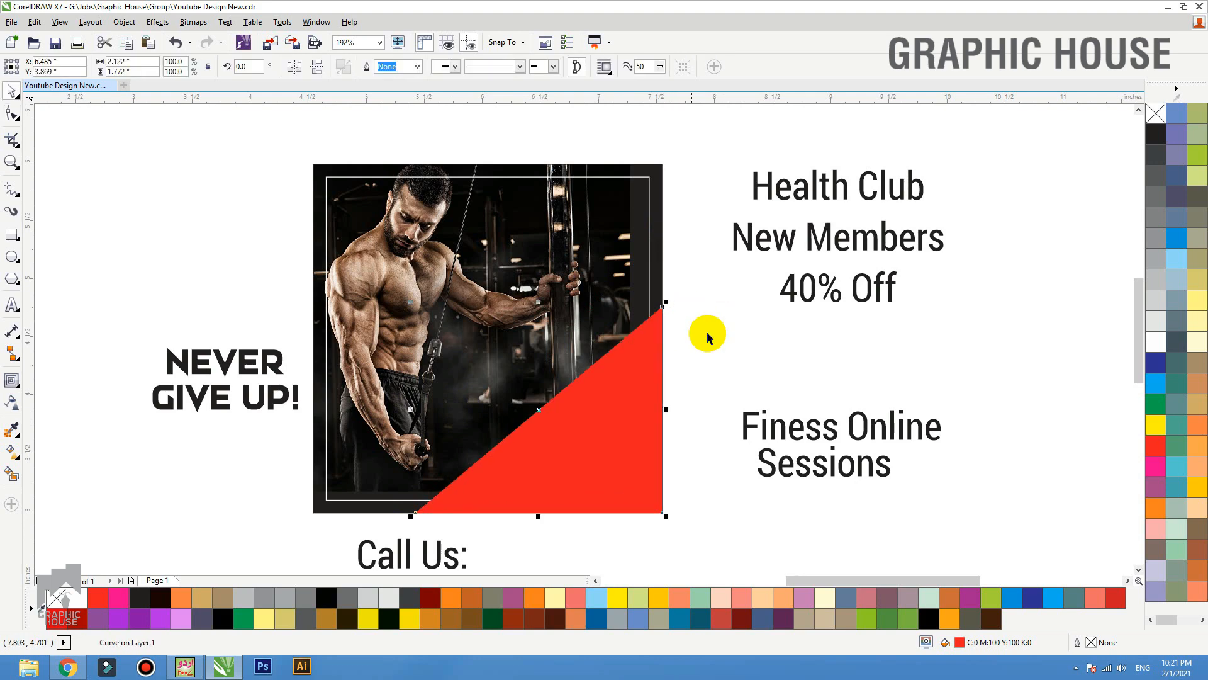
# - Tighten the spacing between the "Call Us:", phone number and website lines below the photo
pyautogui.press('F3')
pyautogui.click(750, 357)
pyautogui.press('F2')
pyautogui.moveTo(763, 310); pyautogui.dragTo(381, 554)
pyautogui.click(631, 446)
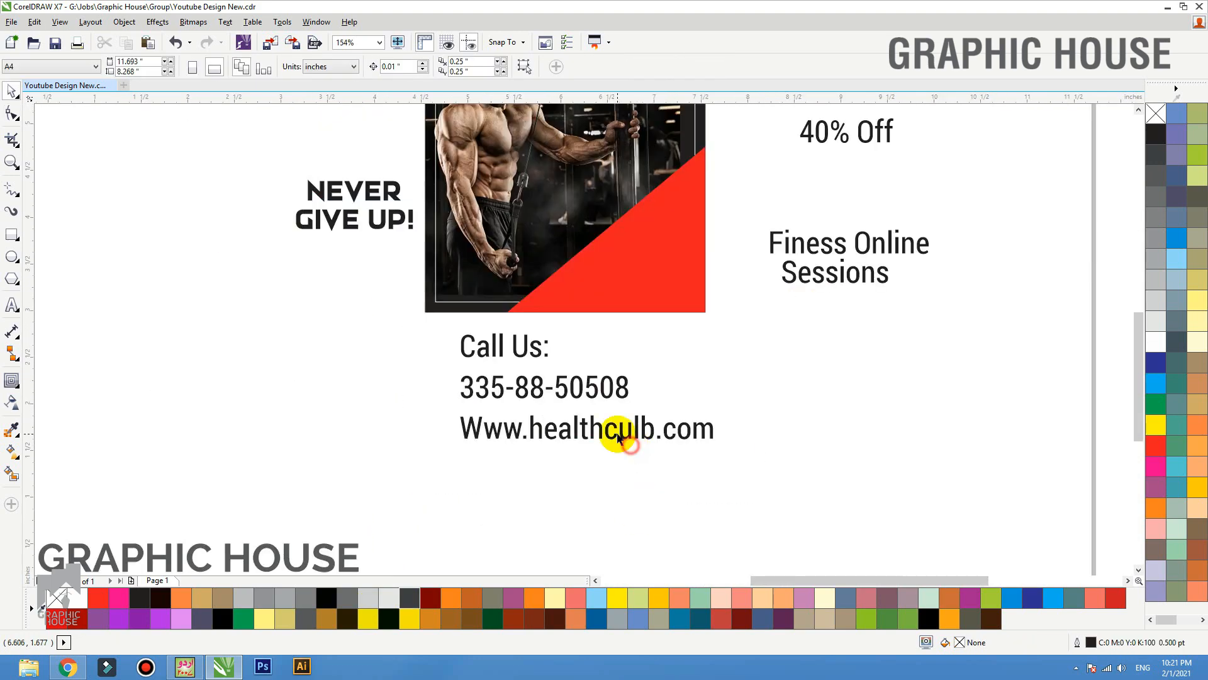
pyautogui.moveTo(782, 472); pyautogui.dragTo(381, 369)
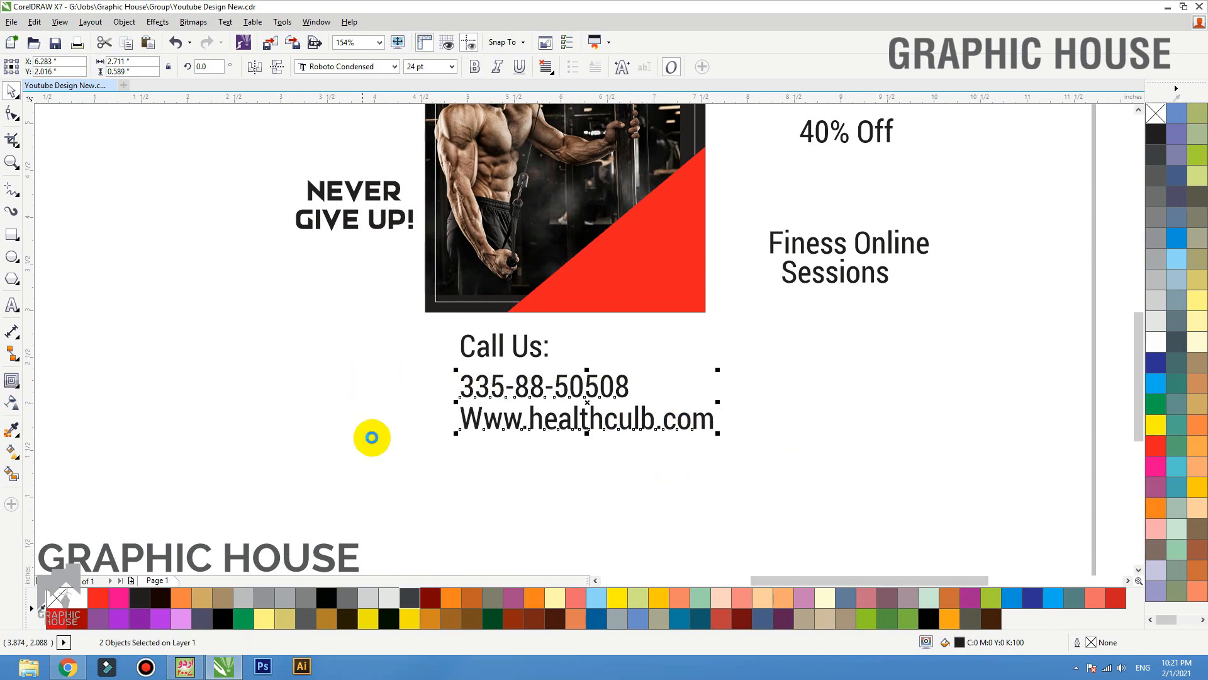
pyautogui.press('Up')
pyautogui.press('Up')
pyautogui.press('Up')
pyautogui.press('Up')
pyautogui.press('Up')
pyautogui.press('Up')
pyautogui.press('Up')
pyautogui.press('Up')
pyautogui.press('Up')
# - Scale the three contact lines down to about 10 pt, place them on the red triangle and fill them white
pyautogui.moveTo(376, 480); pyautogui.dragTo(817, 291)
pyautogui.moveTo(714, 328); pyautogui.dragTo(656, 257)
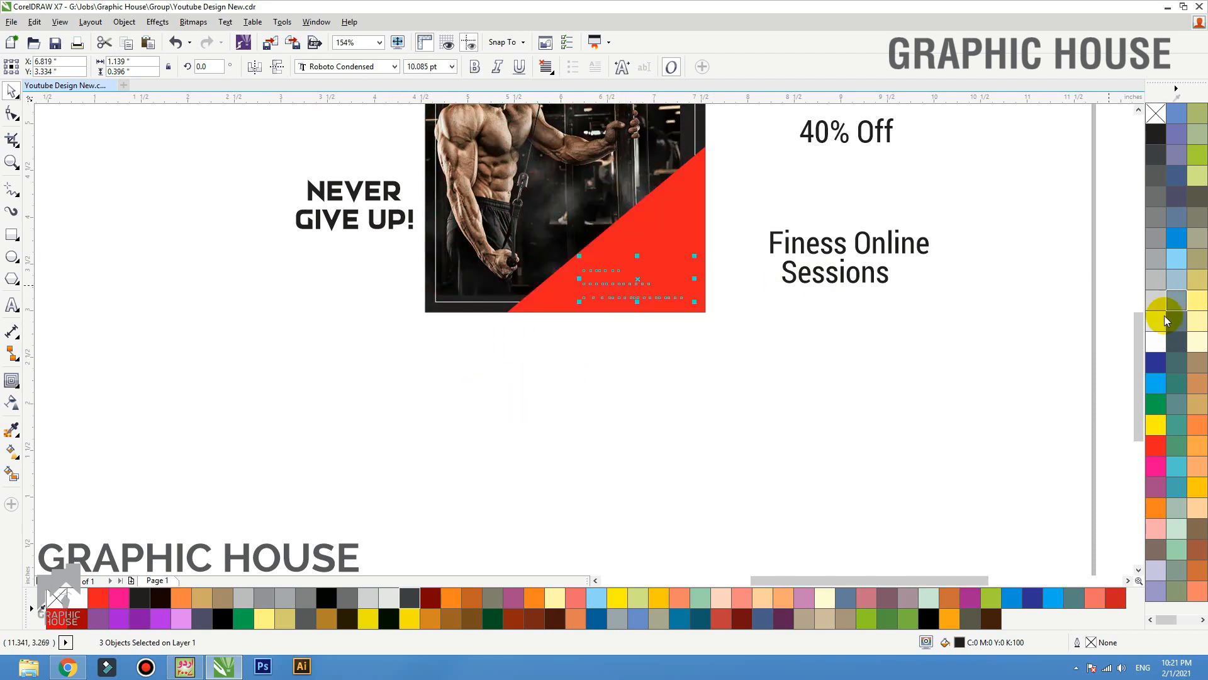
pyautogui.click(1158, 343)
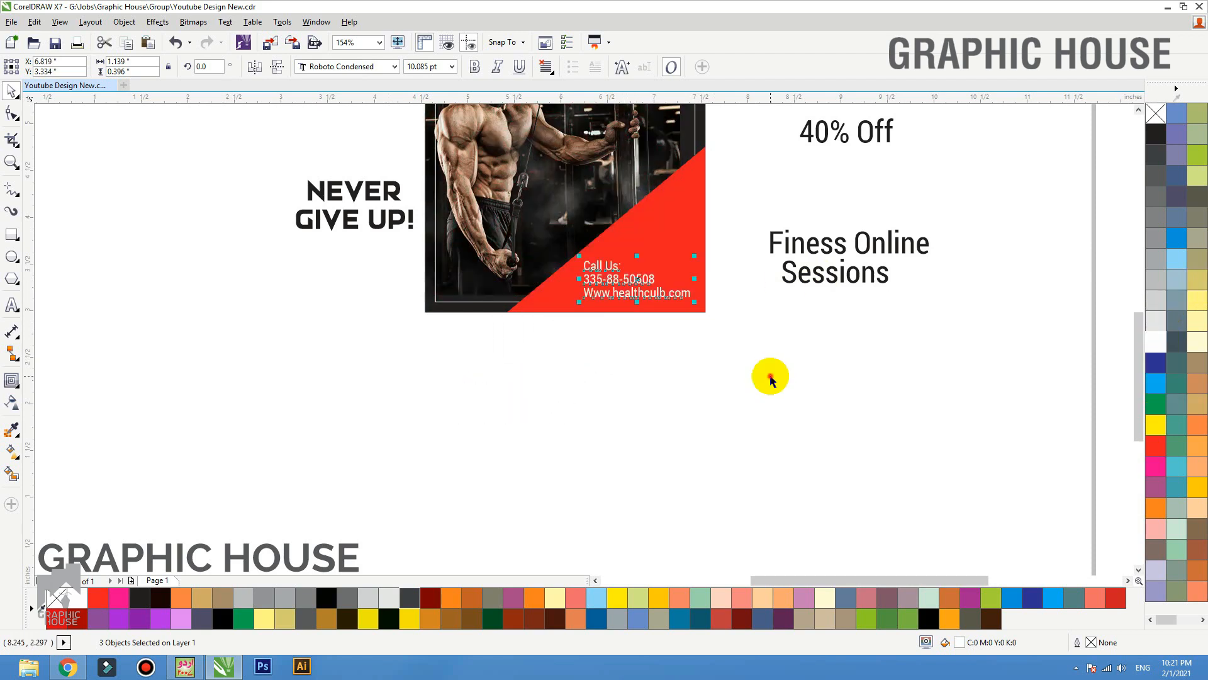
pyautogui.click(769, 379)
# - Duplicate the red triangle, mirror the copy vertically and fit it into the photo's upper-right corner
pyautogui.press('F3')
pyautogui.press('F2')
pyautogui.moveTo(888, 435); pyautogui.dragTo(555, 248)
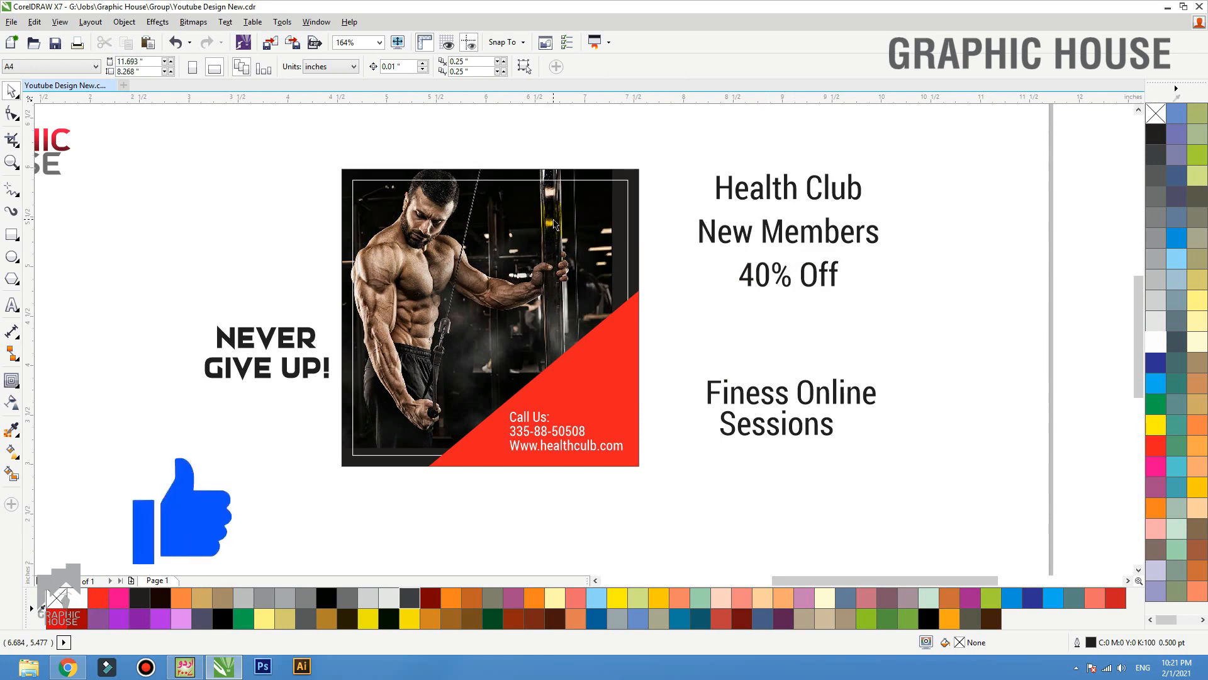
pyautogui.moveTo(611, 375); pyautogui.dragTo(561, 284)
pyautogui.rightClick(560, 284)
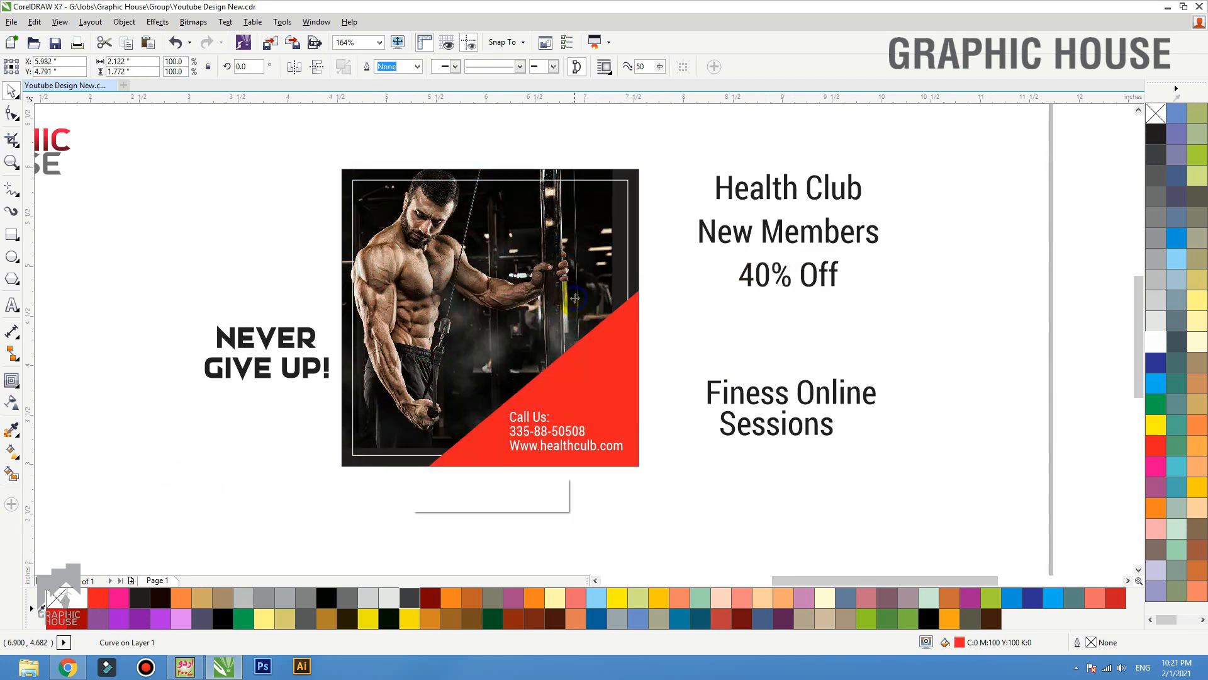
pyautogui.click(318, 71)
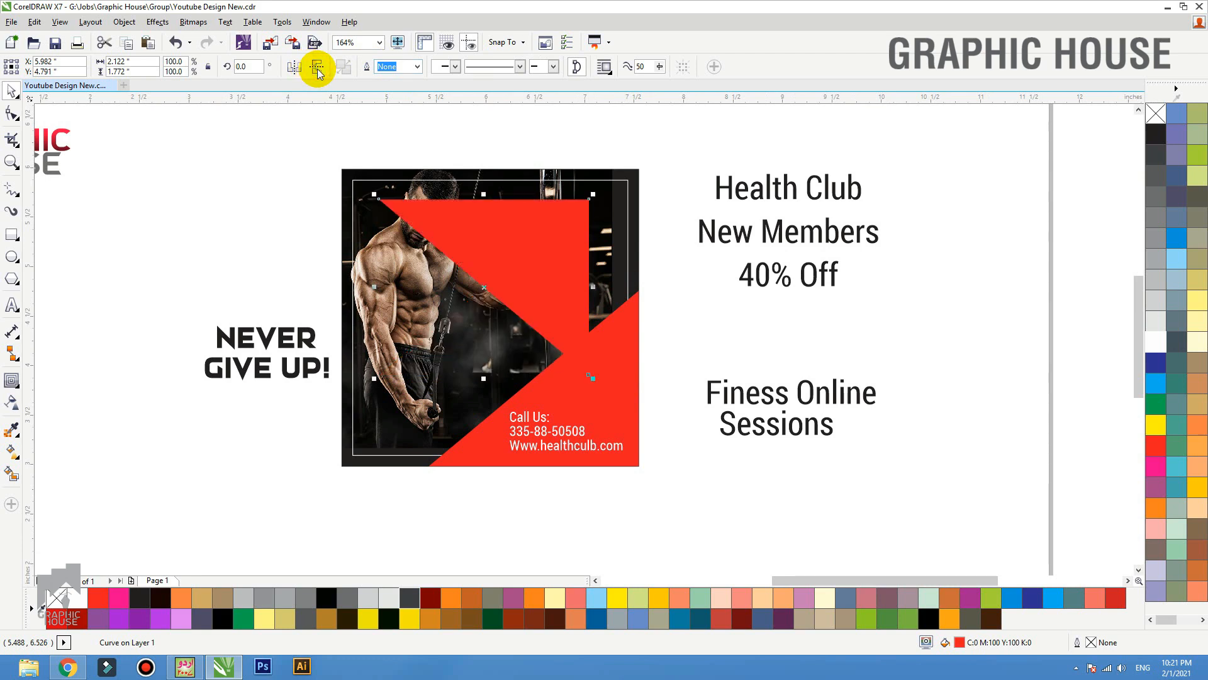
pyautogui.moveTo(546, 302); pyautogui.dragTo(581, 256)
# - Reshape the upper triangle to about 1.213 by 2.555 inches by moving its lower node down and its upper-left node right
pyautogui.press('F10')
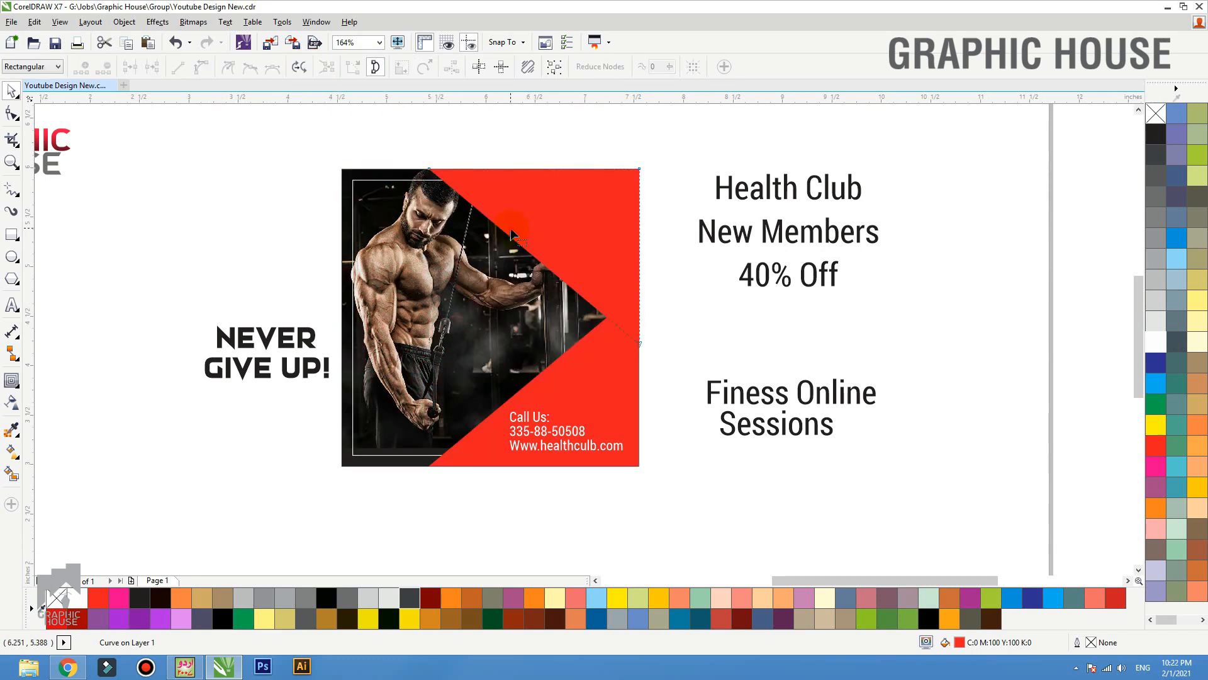
pyautogui.click(639, 343)
pyautogui.moveTo(639, 342); pyautogui.dragTo(640, 421)
pyautogui.moveTo(431, 170); pyautogui.dragTo(523, 170)
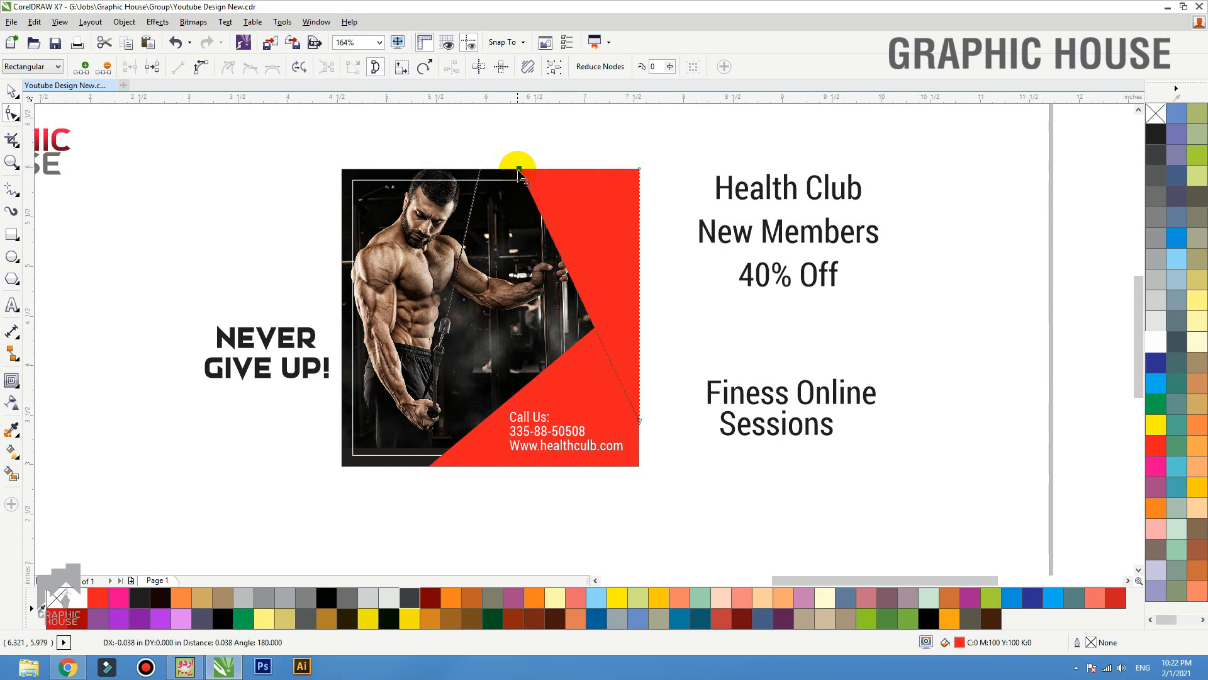
pyautogui.press('space')
# - Fill the upper triangle with 10% Black and offset a copy slightly to the right, filled C75 M68 Y65 K90
pyautogui.click(389, 599)
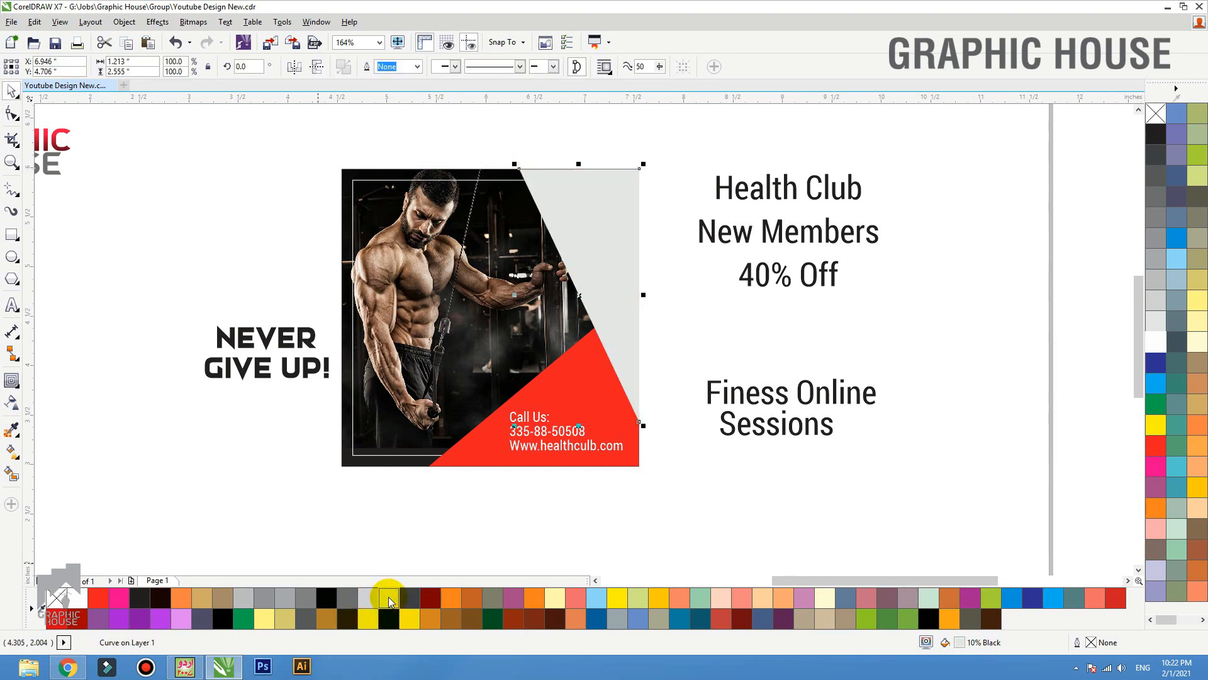
pyautogui.moveTo(553, 258); pyautogui.dragTo(574, 229)
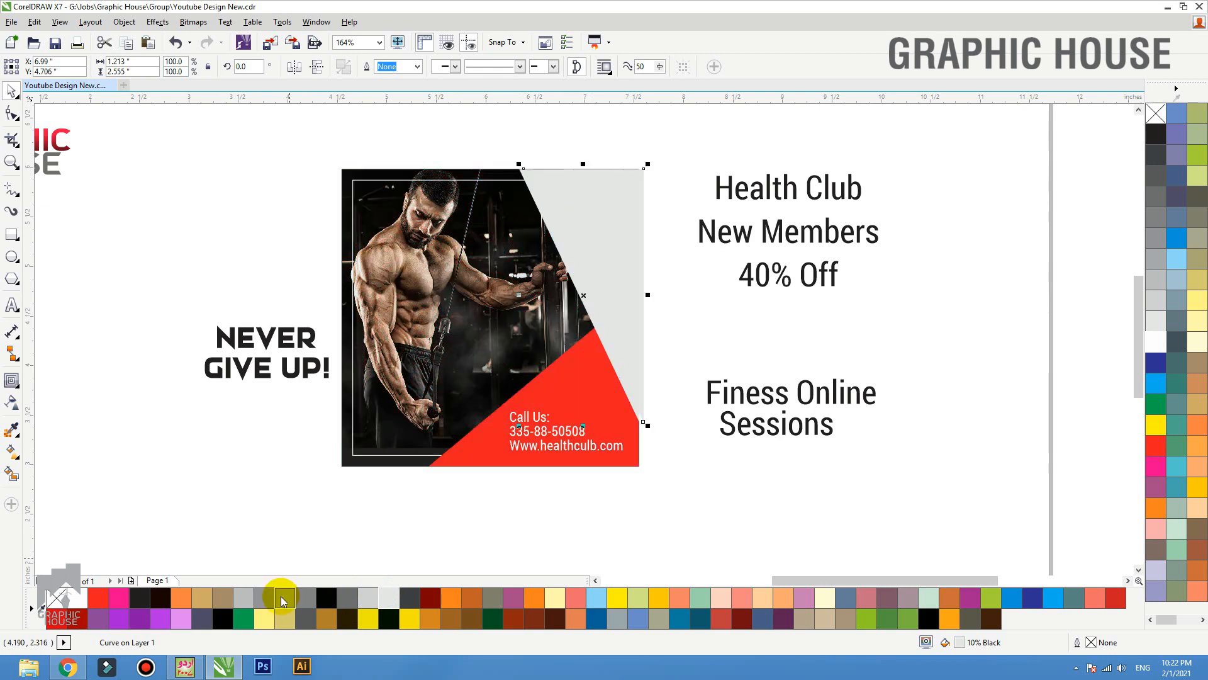
pyautogui.click(326, 598)
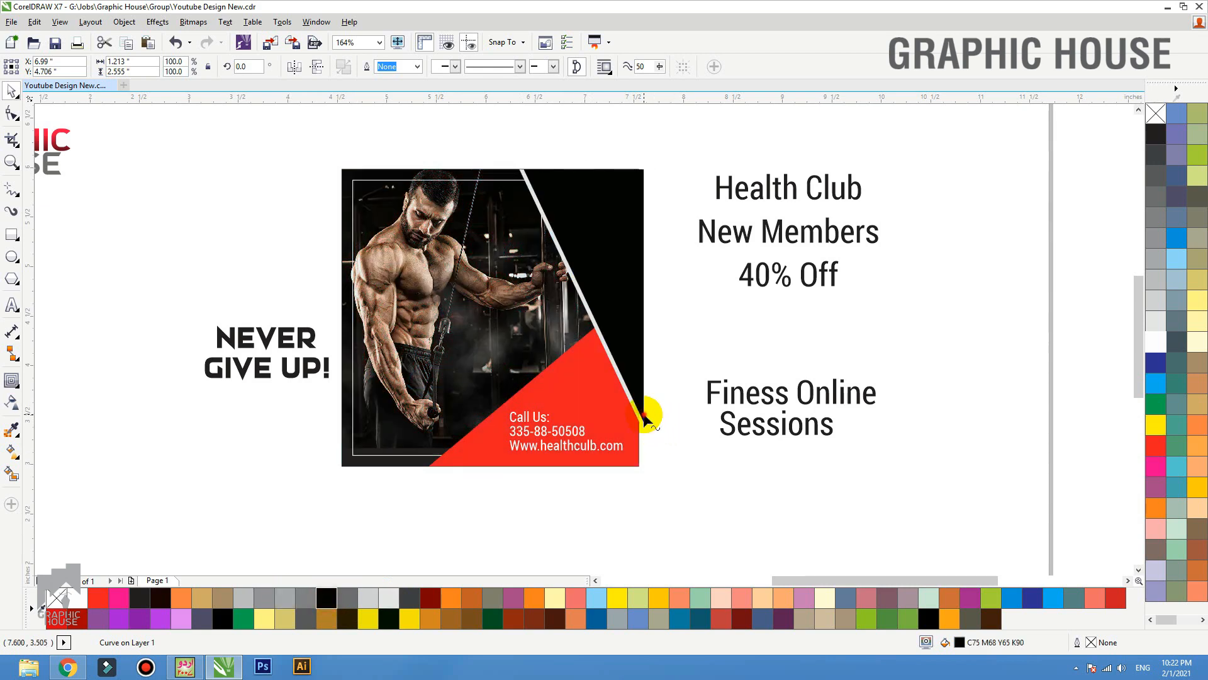
# - Align the lower corners of the black and light grey triangles with the photo's right edge
pyautogui.press('F10')
pyautogui.moveTo(646, 421); pyautogui.dragTo(559, 446)
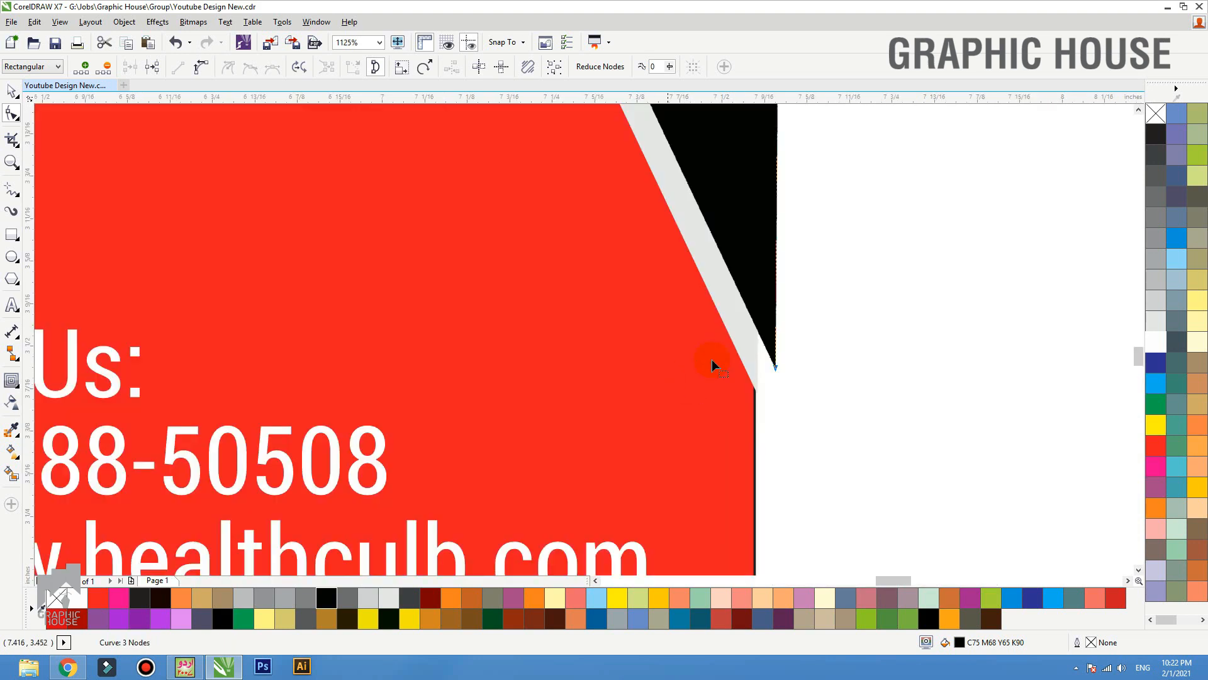
pyautogui.moveTo(776, 367); pyautogui.dragTo(755, 416)
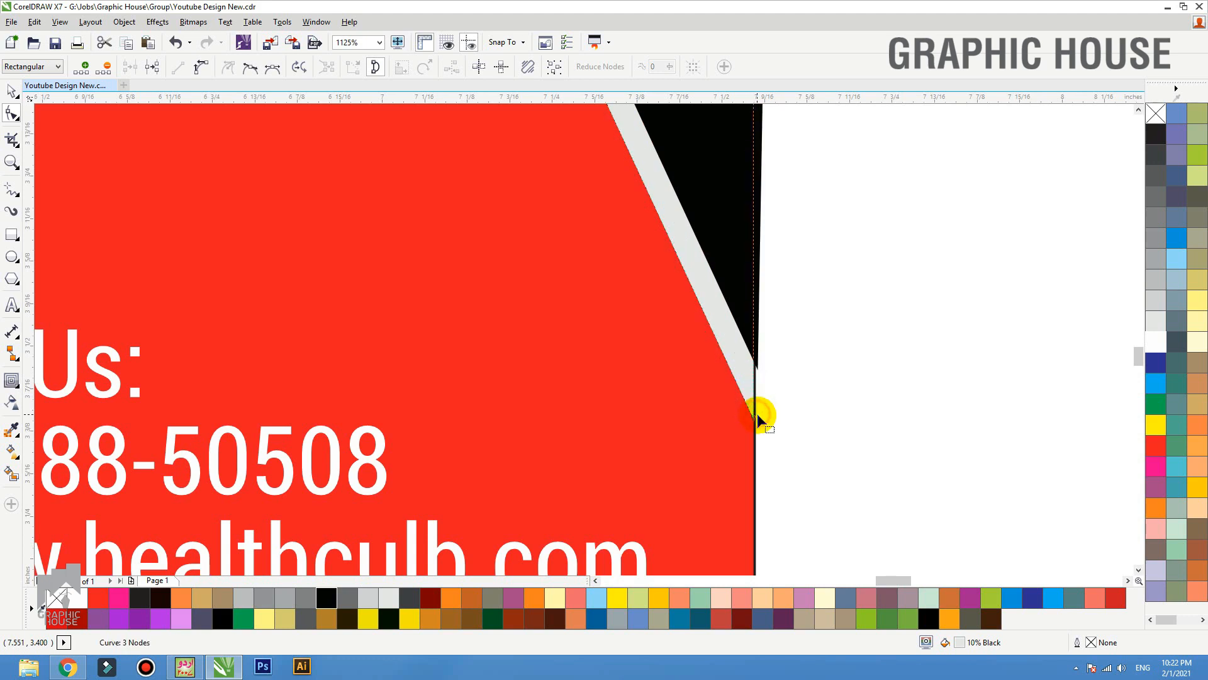
pyautogui.moveTo(758, 367)
pyautogui.mouseDown()
pyautogui.moveTo(763, 417)
pyautogui.moveTo(755, 391)
pyautogui.mouseUp()
pyautogui.scroll(-5, 760, 427)
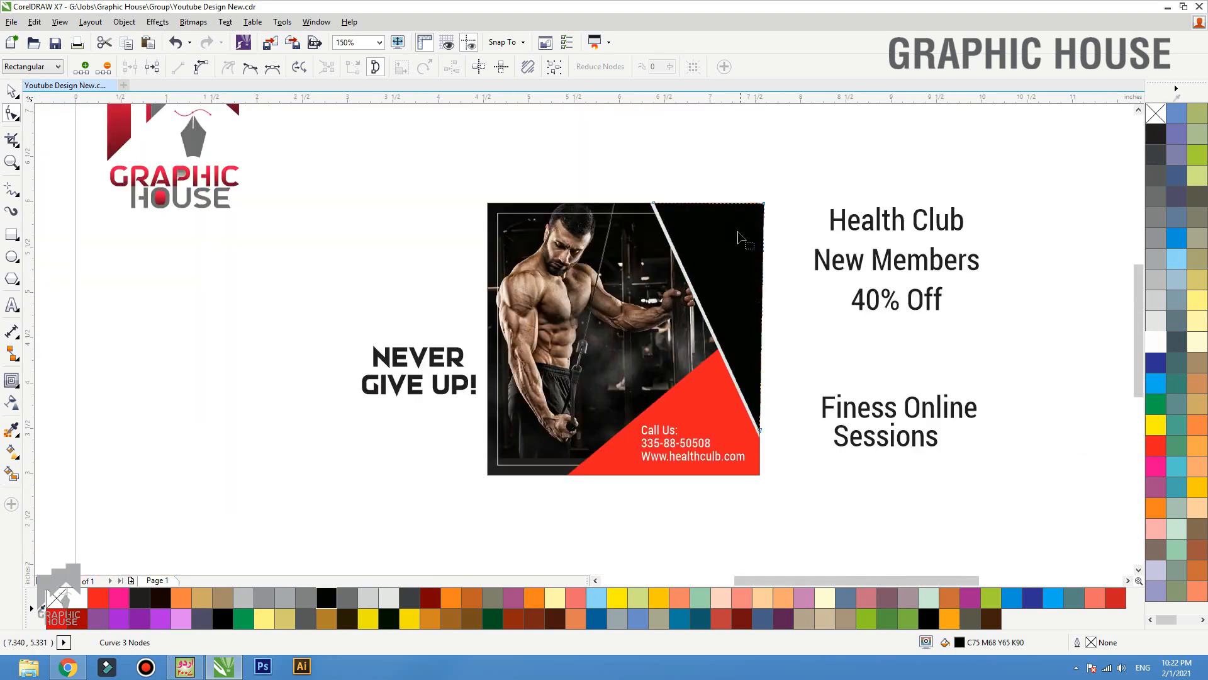
pyautogui.press('F2')
pyautogui.moveTo(737, 202); pyautogui.dragTo(555, 215)
pyautogui.press('space')
# - PowerClip the light grey and black triangles inside the photo frame, behind the red triangle
pyautogui.click(645, 198)
pyautogui.scroll(-5, 604, 364)
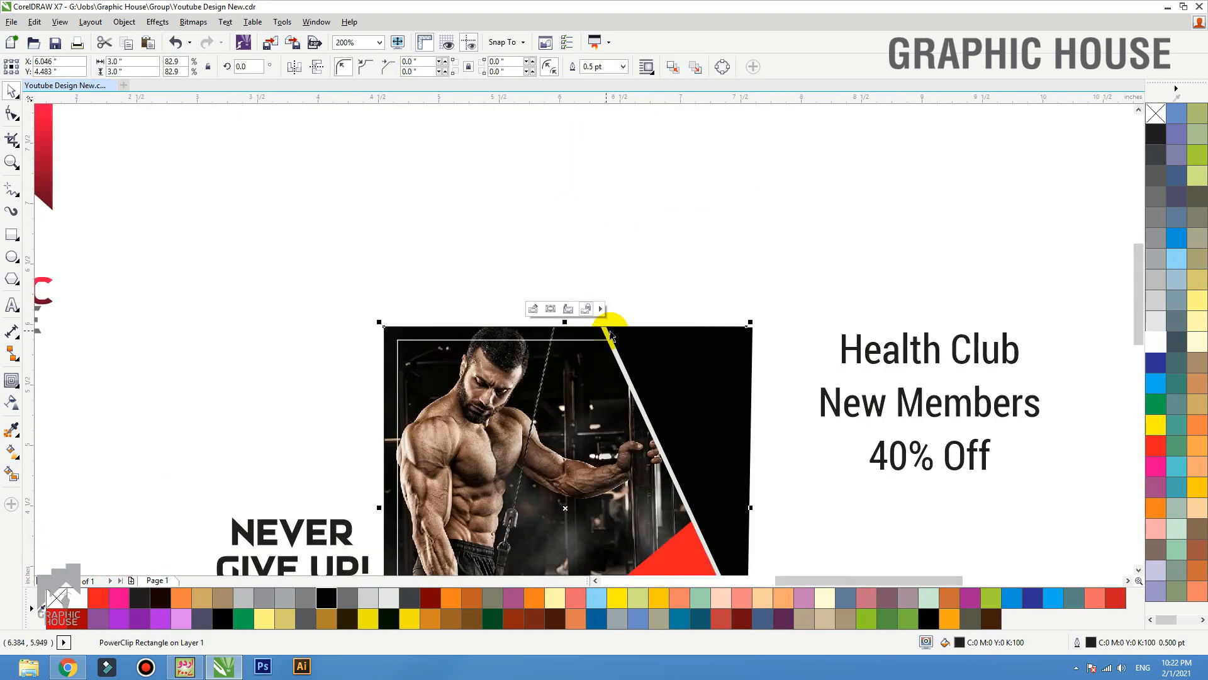
pyautogui.click(630, 382)
pyautogui.keyDown('shift'); pyautogui.click(680, 378); pyautogui.keyUp('shift')
pyautogui.moveTo(679, 391); pyautogui.dragTo(828, 401)
pyautogui.hotkey('ctrl', 'z')
pyautogui.hotkey('ctrl', '1')
pyautogui.click(579, 330)
pyautogui.hotkey('shift', 'F2')
pyautogui.hotkey('ctrl', 'z')
pyautogui.click(884, 344)
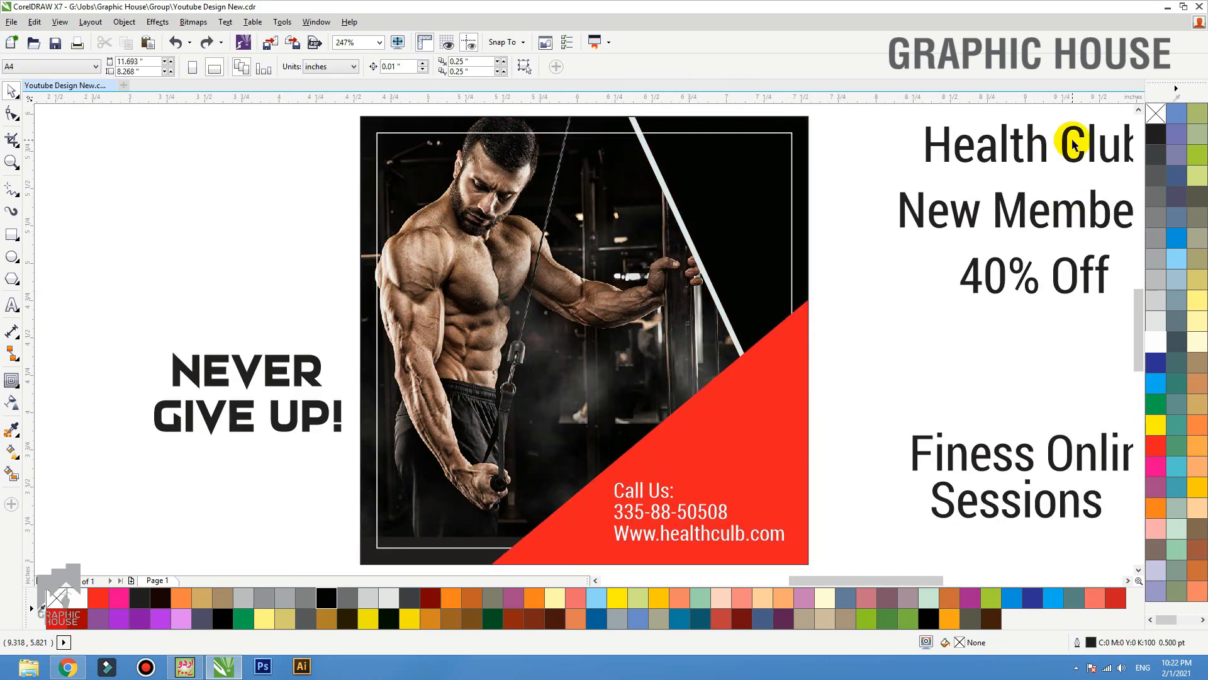
# - Move "Health Club" next to the photo's upper-right corner, set its font to Retrofest and break it into two lines
pyautogui.scroll(-1, 597, 487)
pyautogui.moveTo(843, 323); pyautogui.dragTo(753, 317)
pyautogui.press('F2')
pyautogui.moveTo(893, 249); pyautogui.dragTo(500, 421)
pyautogui.click(358, 66)
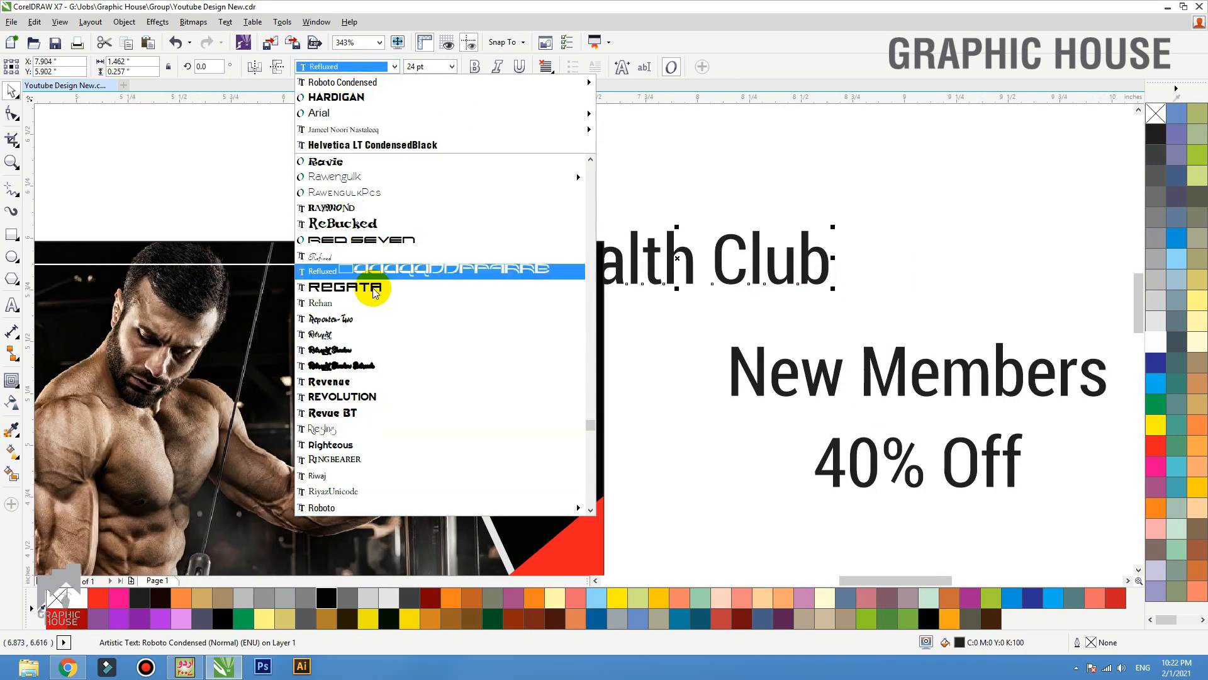
pyautogui.click(362, 338)
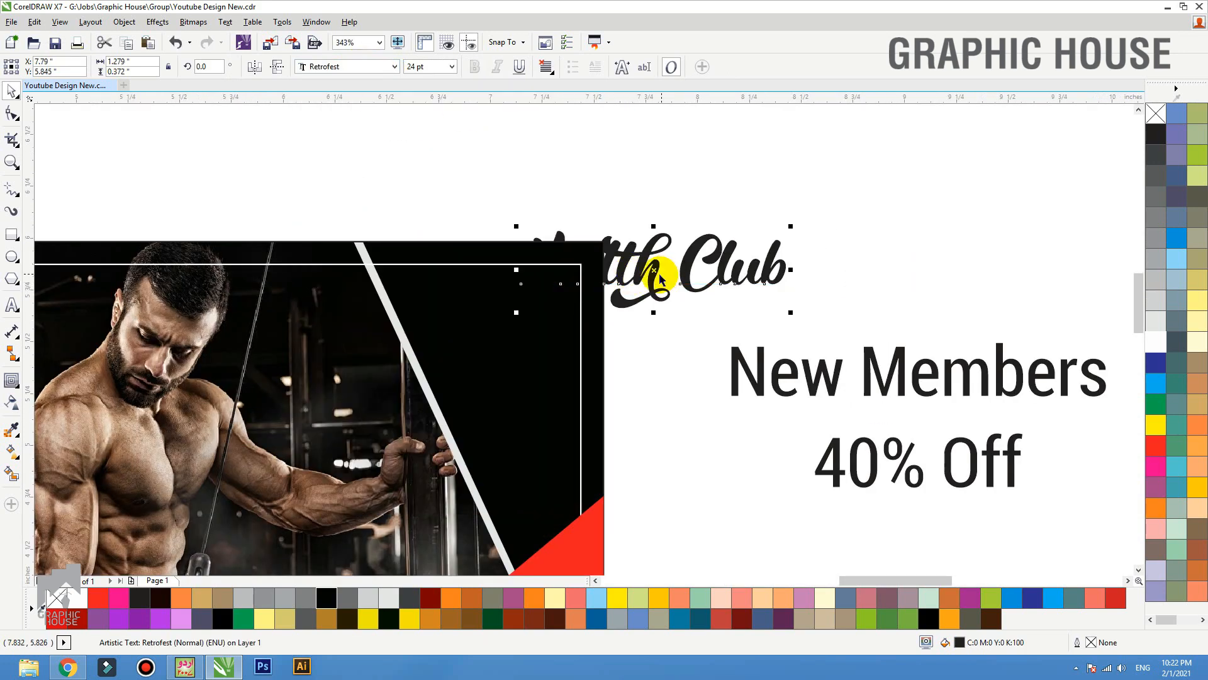
pyautogui.press('Return')
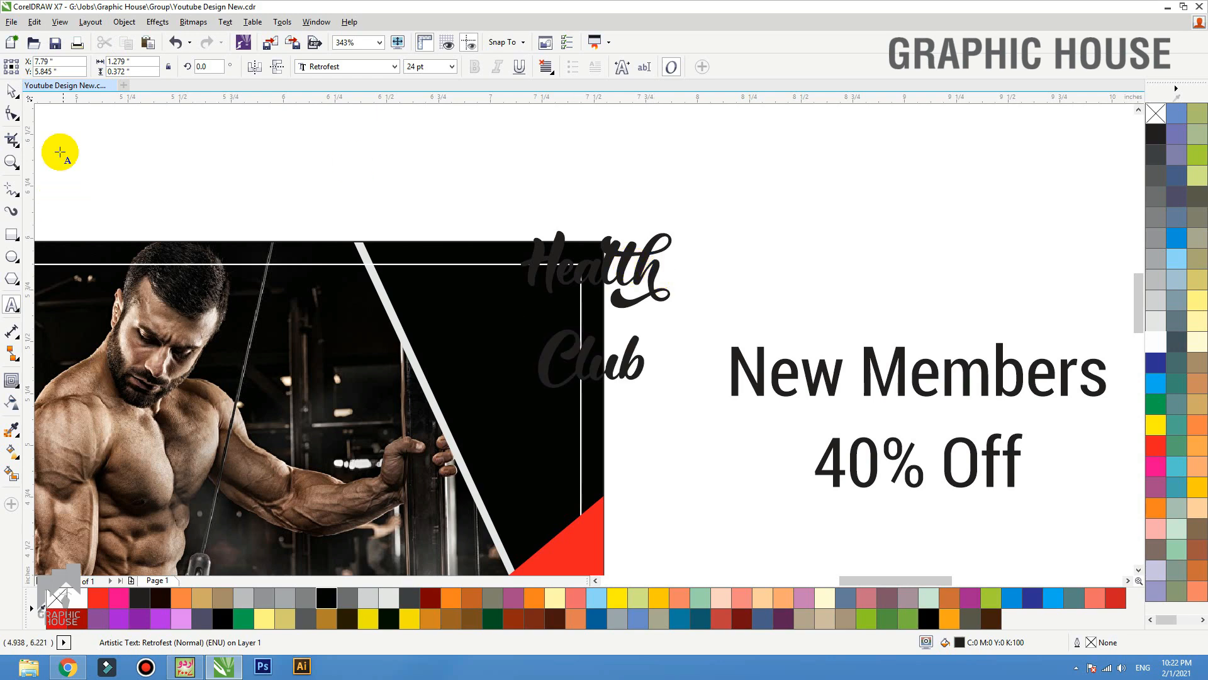
pyautogui.click(11, 90)
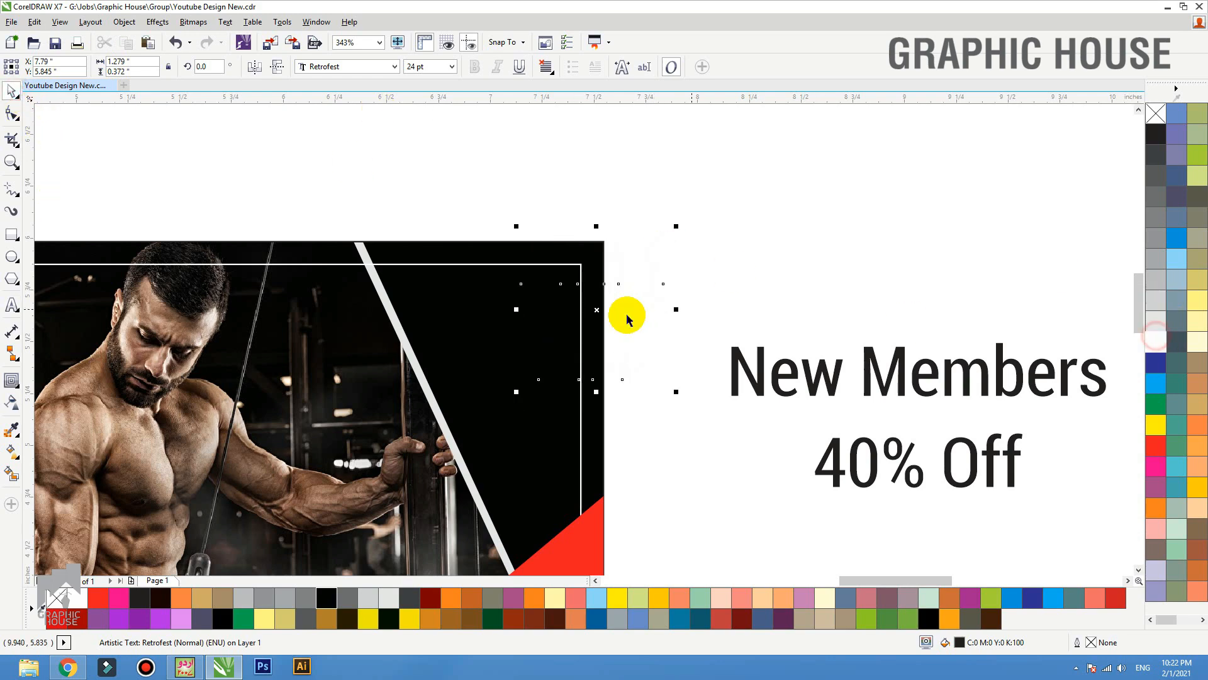
# - Place "Health Club" in white on the black upper-right area, tighten its line spacing and scale it to fit inside the white frame
pyautogui.moveTo(627, 306); pyautogui.dragTo(521, 363)
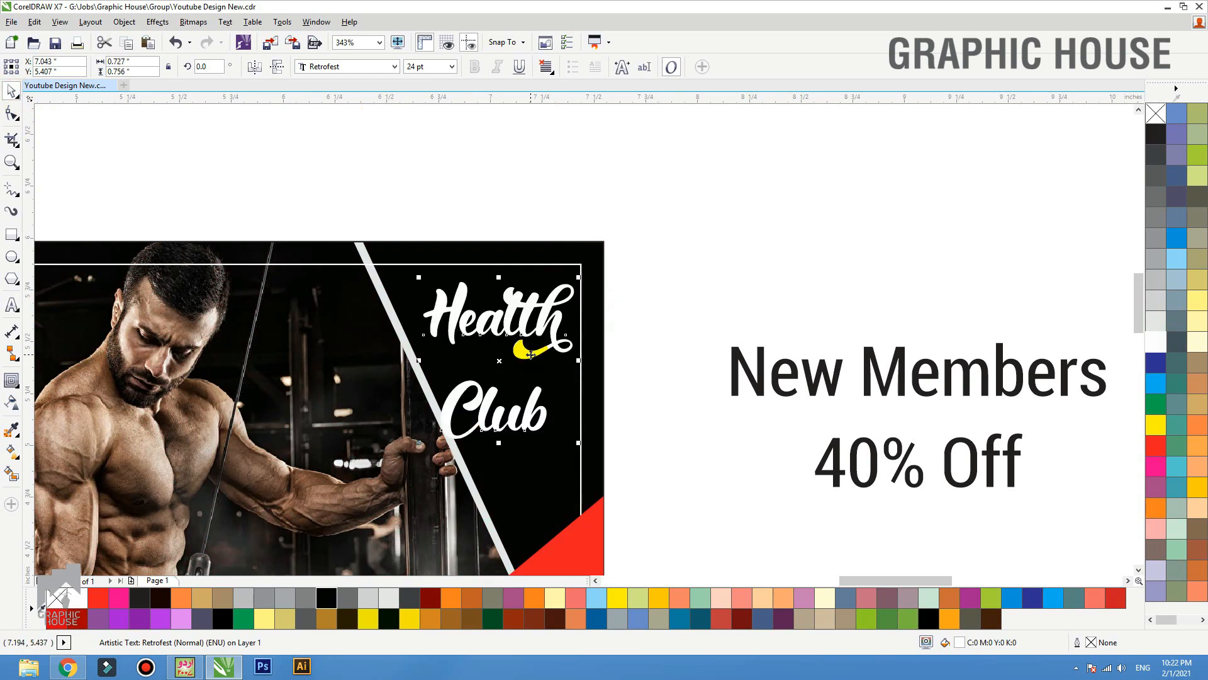
pyautogui.moveTo(580, 277)
pyautogui.keyDown('shift'); pyautogui.mouseDown()
pyautogui.moveTo(541, 318)
pyautogui.moveTo(553, 302)
pyautogui.mouseUp(); pyautogui.keyUp('shift')
pyautogui.press('F10')
pyautogui.moveTo(480, 368); pyautogui.dragTo(480, 357)
pyautogui.press('space')
pyautogui.moveTo(541, 320); pyautogui.dragTo(549, 313)
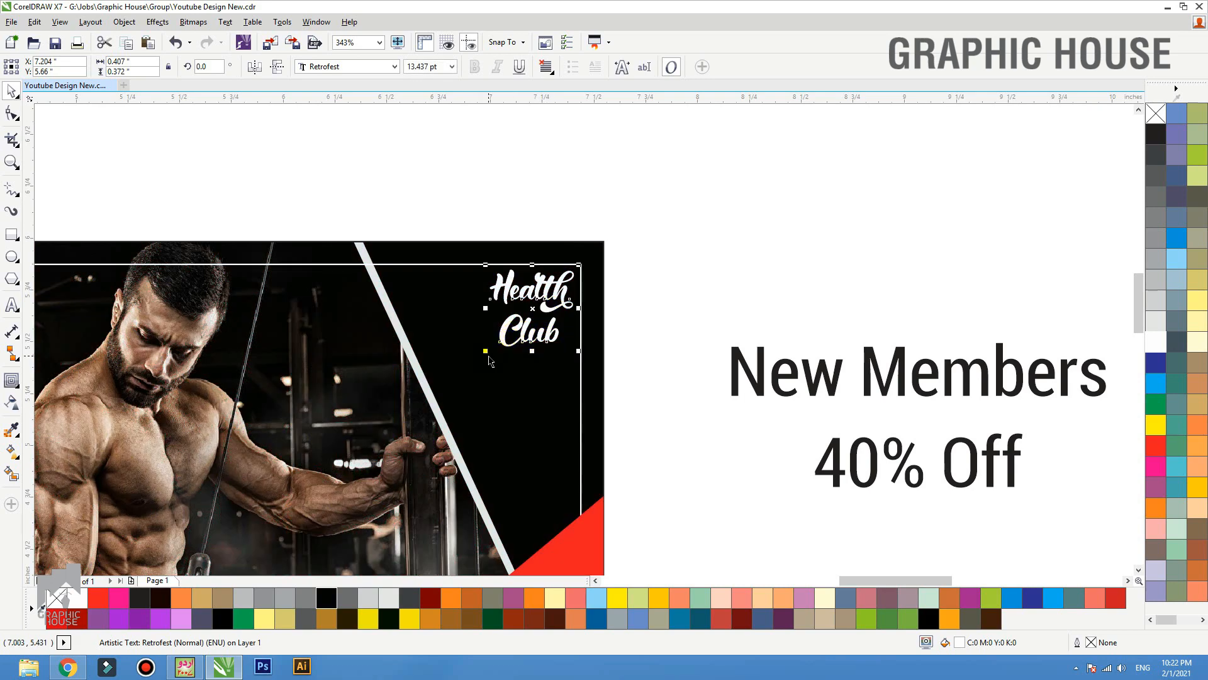
pyautogui.moveTo(488, 354); pyautogui.dragTo(453, 386)
# - Select the thin white frame rectangle and bring it in front of the red triangle
pyautogui.click(564, 247)
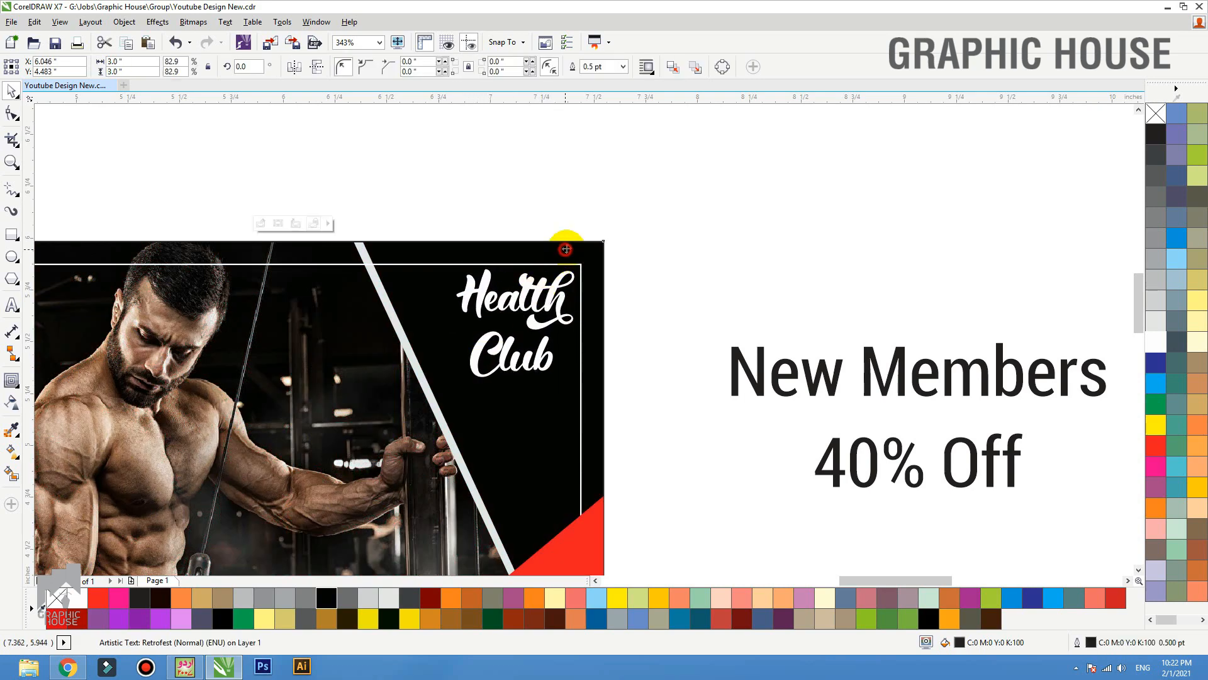
pyautogui.hotkey('shift', 'F2')
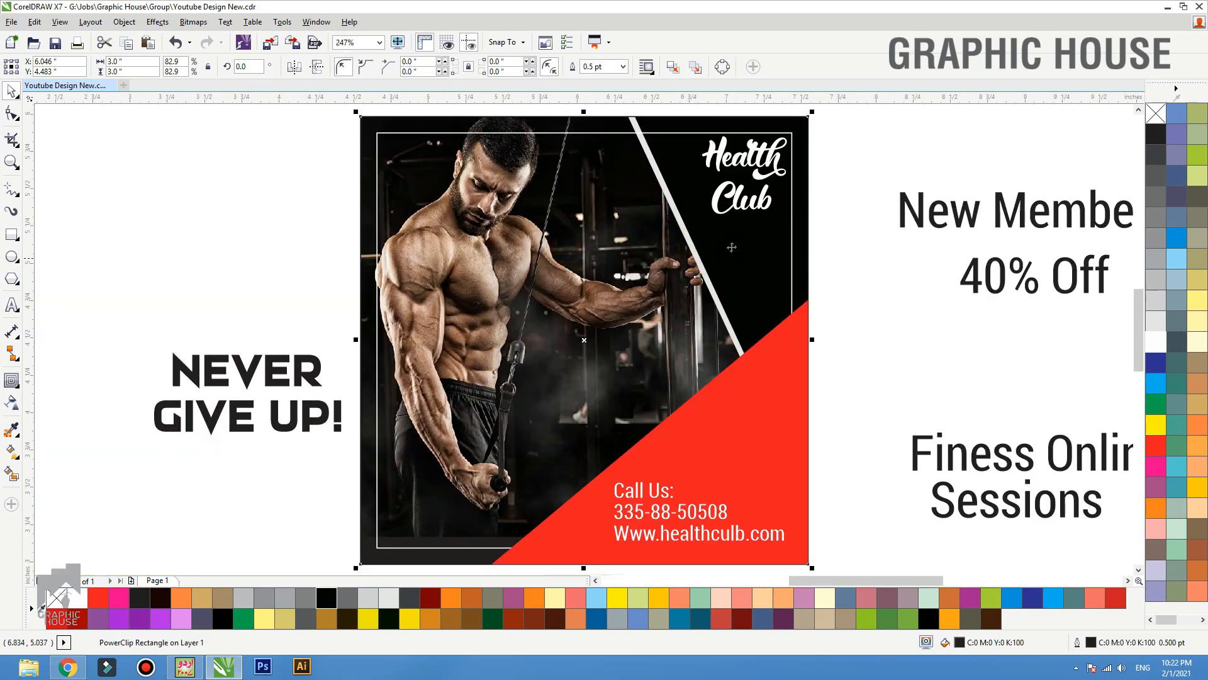
pyautogui.click(792, 299)
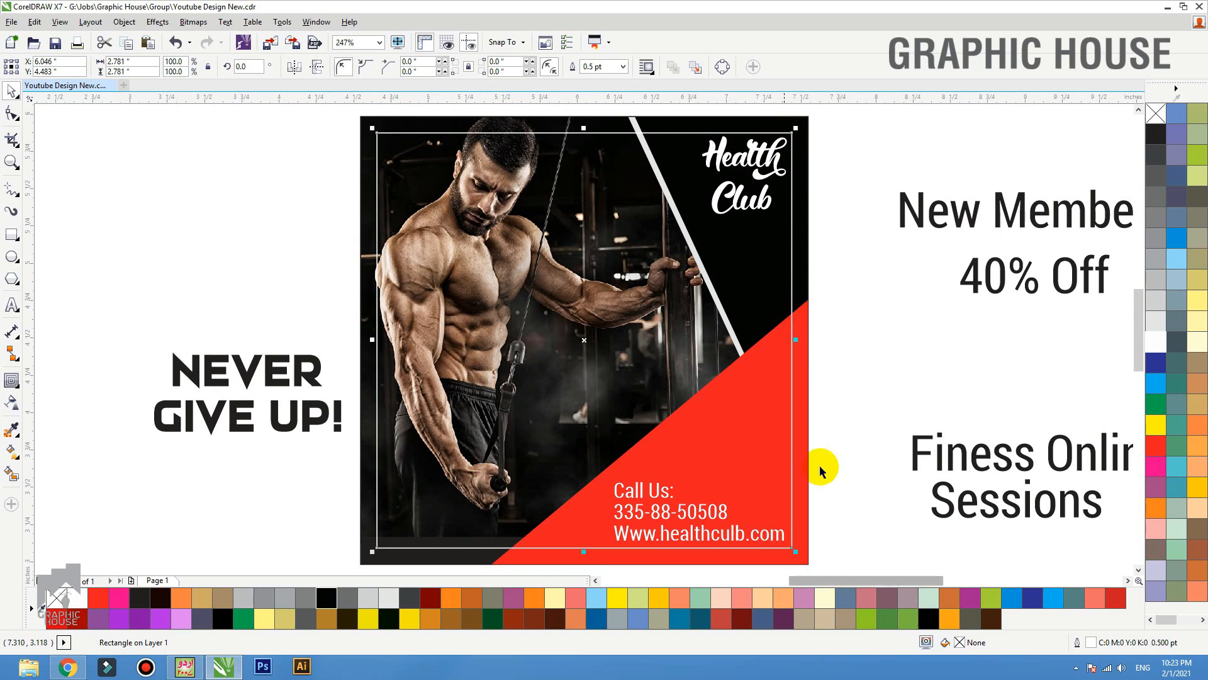
# - Nudge the three contact lines slightly right and down, closer to the white frame's lower-right corner
pyautogui.moveTo(872, 443); pyautogui.dragTo(510, 576)
pyautogui.press('Right')
pyautogui.press('Right')
pyautogui.press('Right')
pyautogui.press('Right')
pyautogui.press('Down')
pyautogui.press('Down')
pyautogui.press('Down')
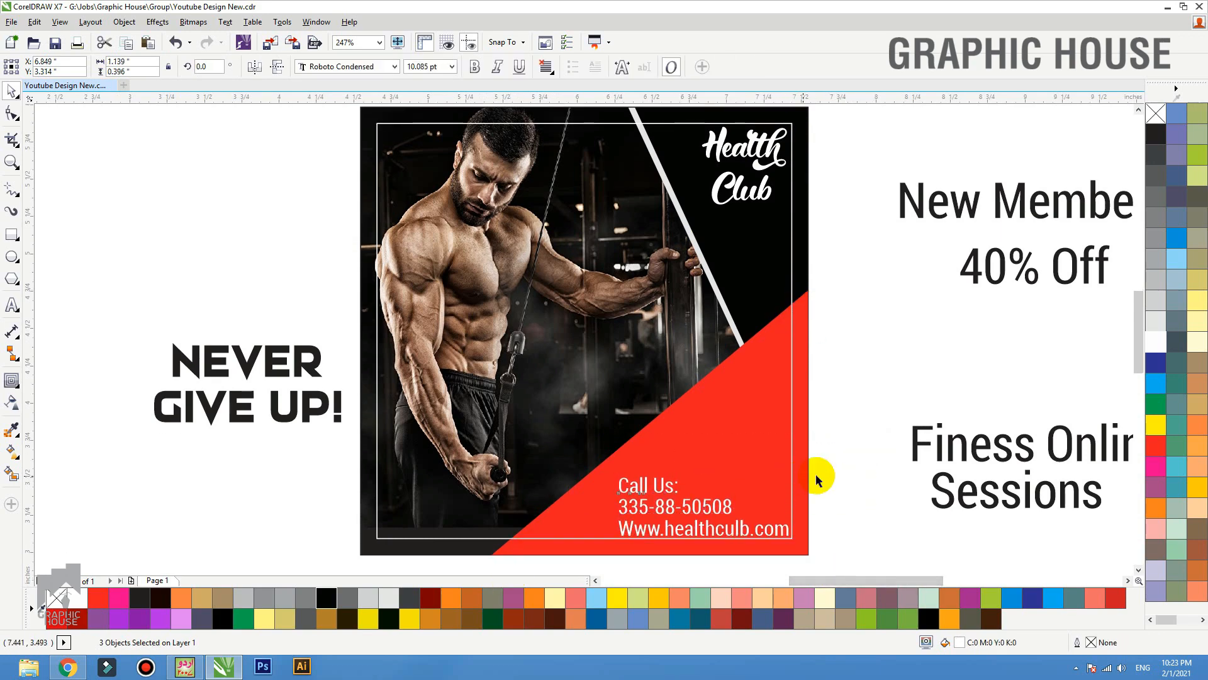
pyautogui.click(846, 457)
pyautogui.scroll(-1, 637, 481)
pyautogui.press('F2')
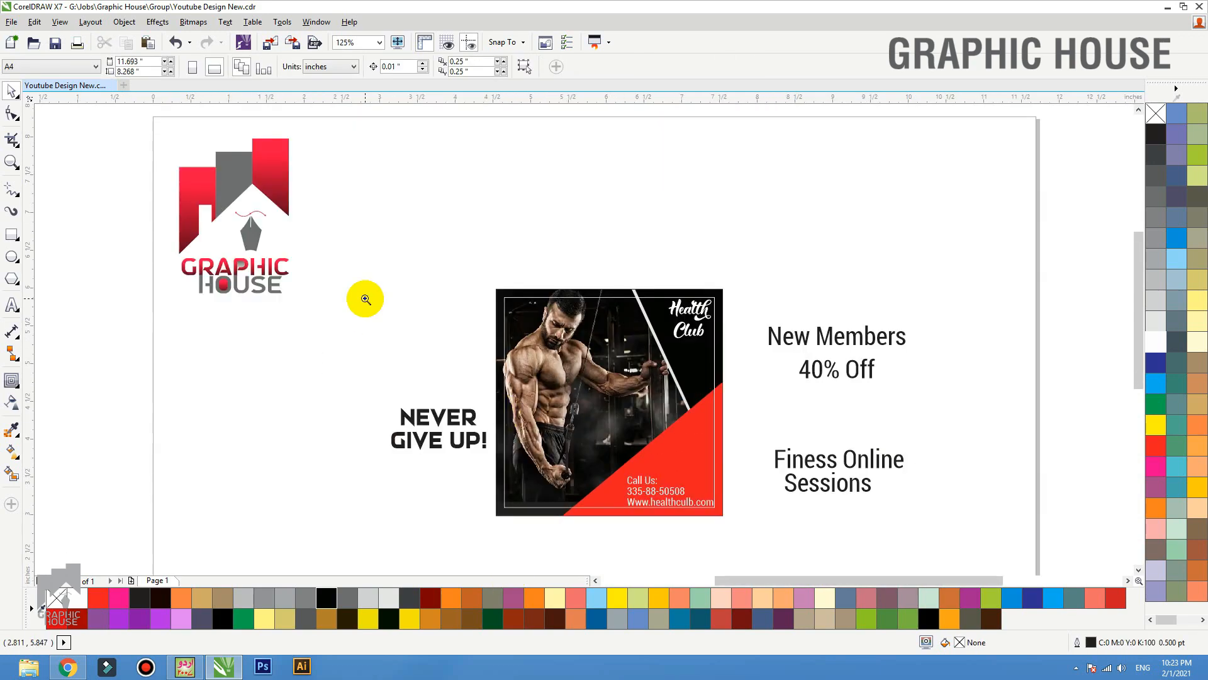
# - Move both lines of "NEVER GIVE UP!" onto the photo, over the bodybuilder's waist
pyautogui.moveTo(364, 296); pyautogui.dragTo(916, 522)
pyautogui.click(177, 392)
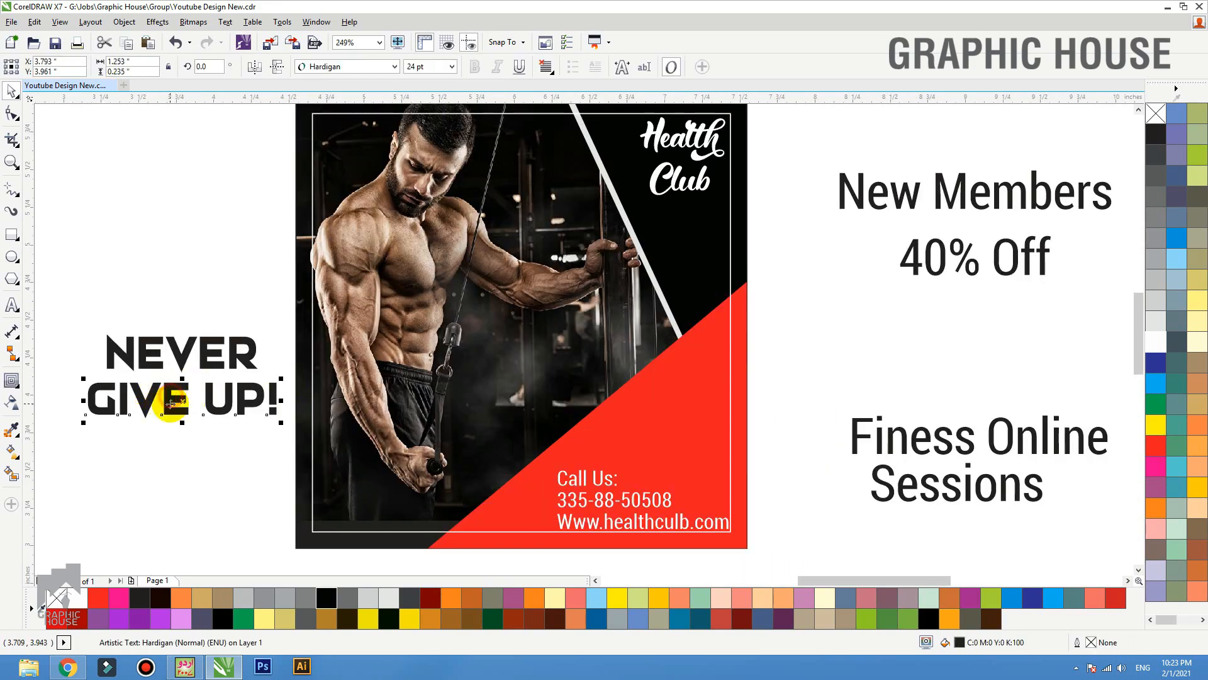
pyautogui.moveTo(178, 351); pyautogui.dragTo(450, 355)
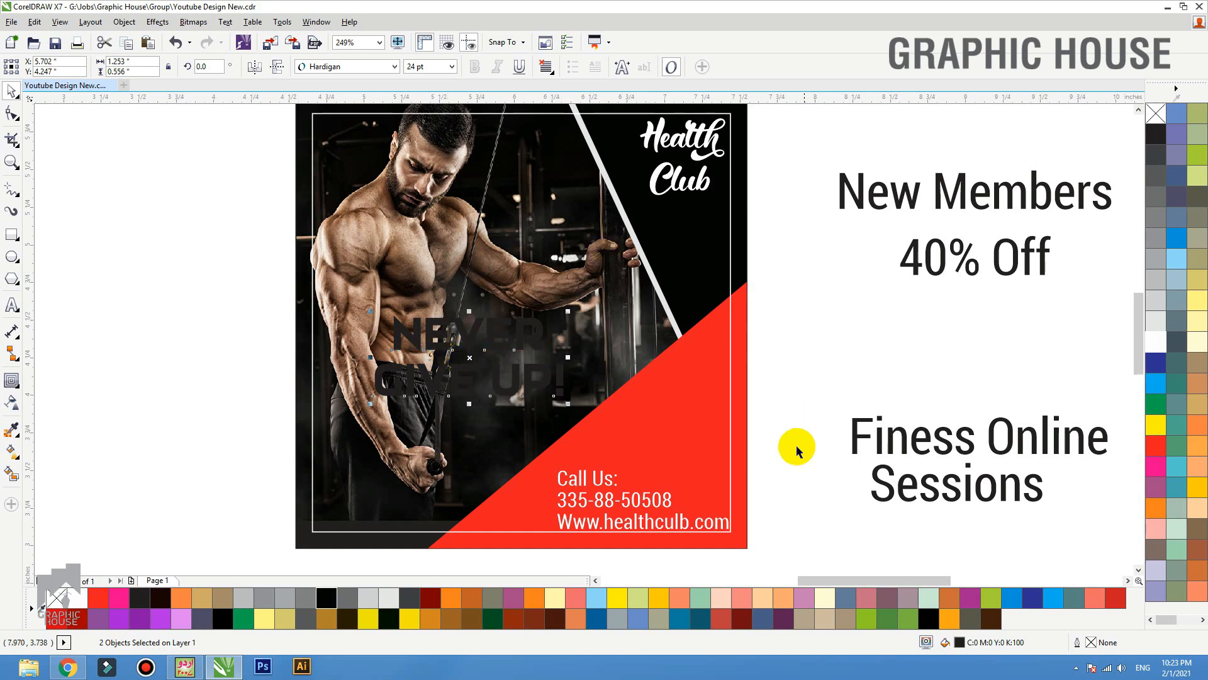
# - Group the "Finess Online" and "Sessions" lines and place them on the photo directly below "NEVER GIVE UP!"
pyautogui.click(909, 440)
pyautogui.keyDown('shift'); pyautogui.click(917, 486); pyautogui.keyUp('shift')
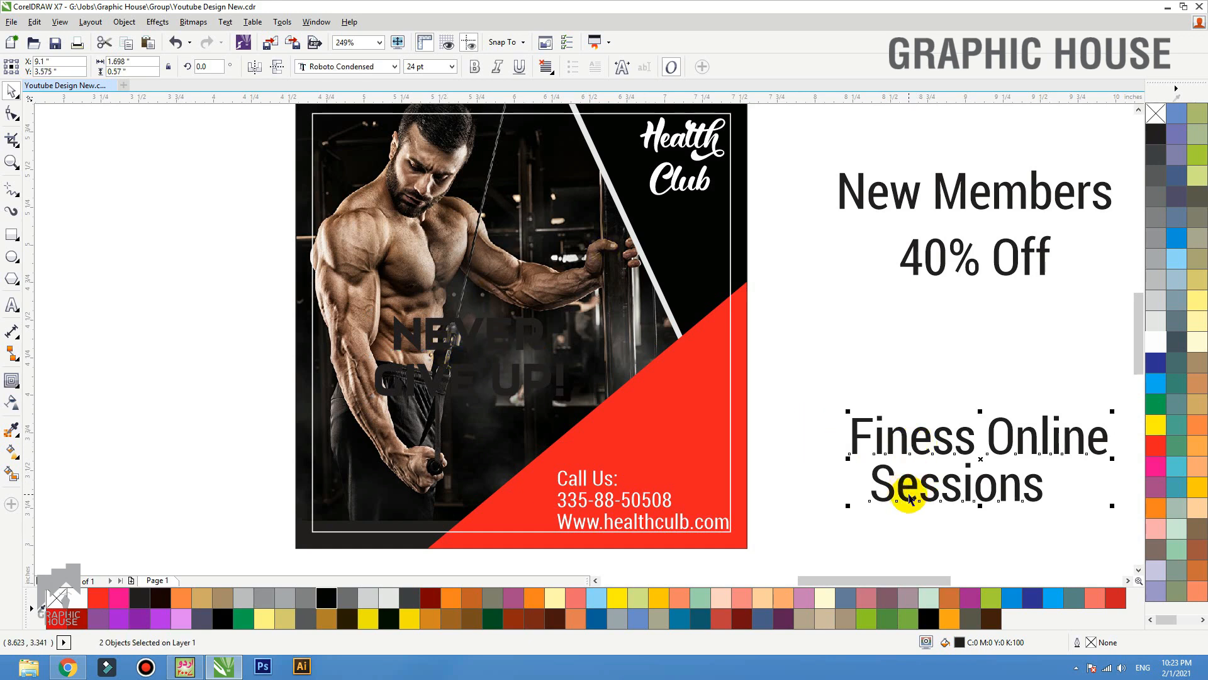
pyautogui.hotkey('ctrl', 'g')
pyautogui.moveTo(461, 483); pyautogui.dragTo(447, 480)
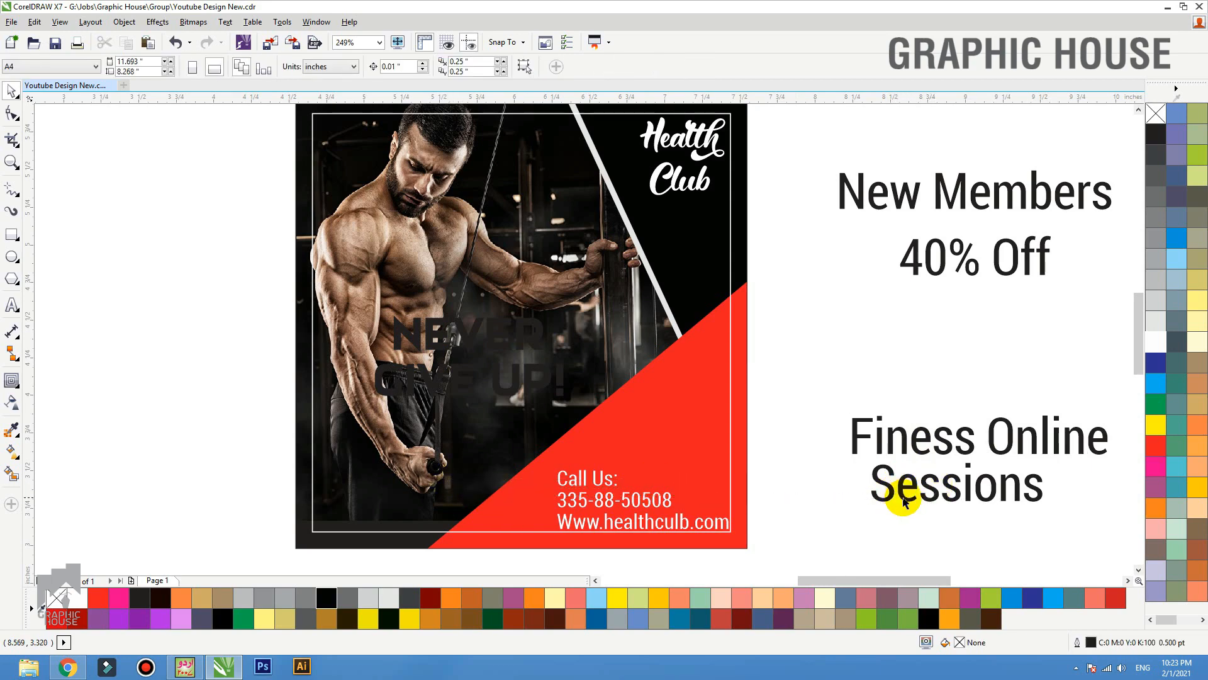
pyautogui.moveTo(904, 500); pyautogui.dragTo(392, 485)
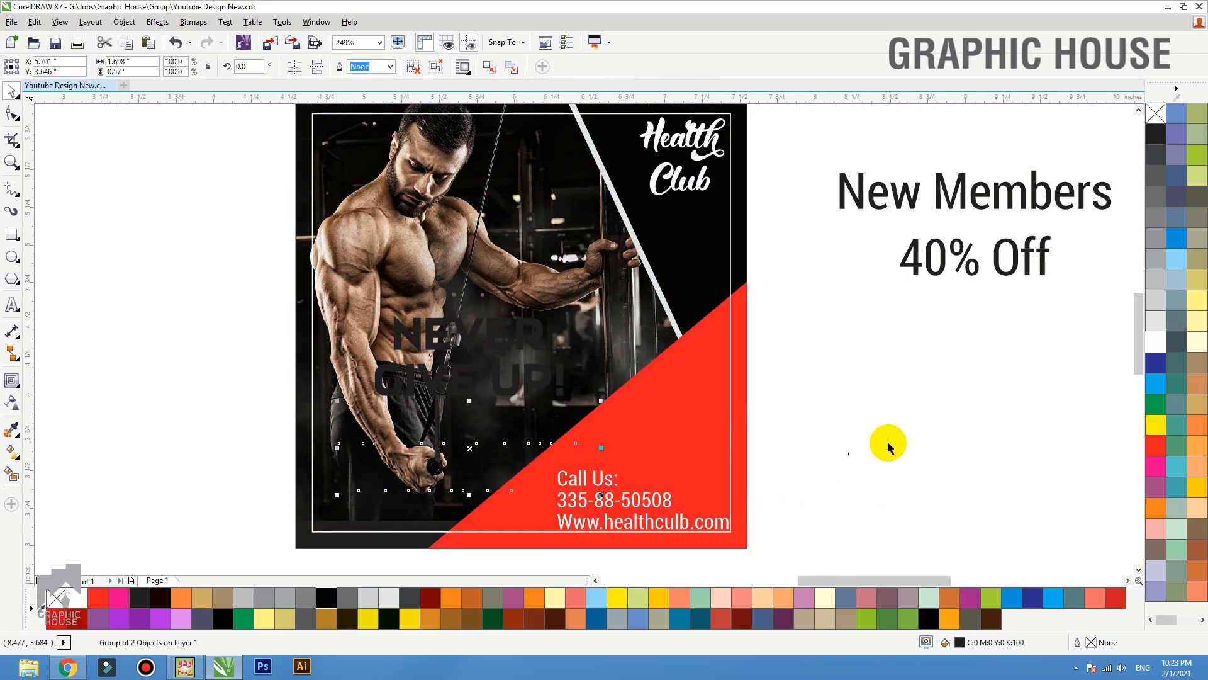
# - Color the "NEVER GIVE UP!" and "Finess Online Sessions" texts on the photo white
pyautogui.click(1157, 342)
pyautogui.moveTo(796, 262); pyautogui.dragTo(169, 480)
pyautogui.click(1157, 343)
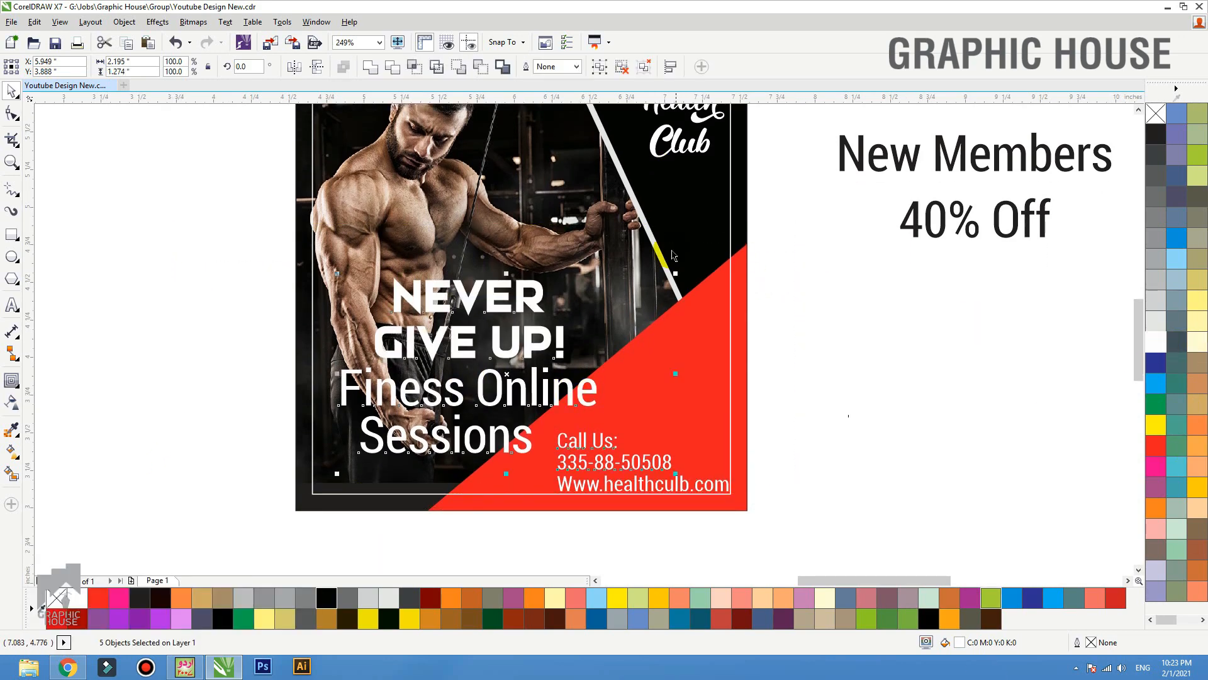
# - Scale down "NEVER GIVE UP!" and "Finess Online Sessions" together and place them over the photo's lower-left area
pyautogui.moveTo(55, 247); pyautogui.dragTo(631, 461)
pyautogui.moveTo(621, 272); pyautogui.dragTo(533, 283)
pyautogui.moveTo(473, 378); pyautogui.dragTo(474, 354)
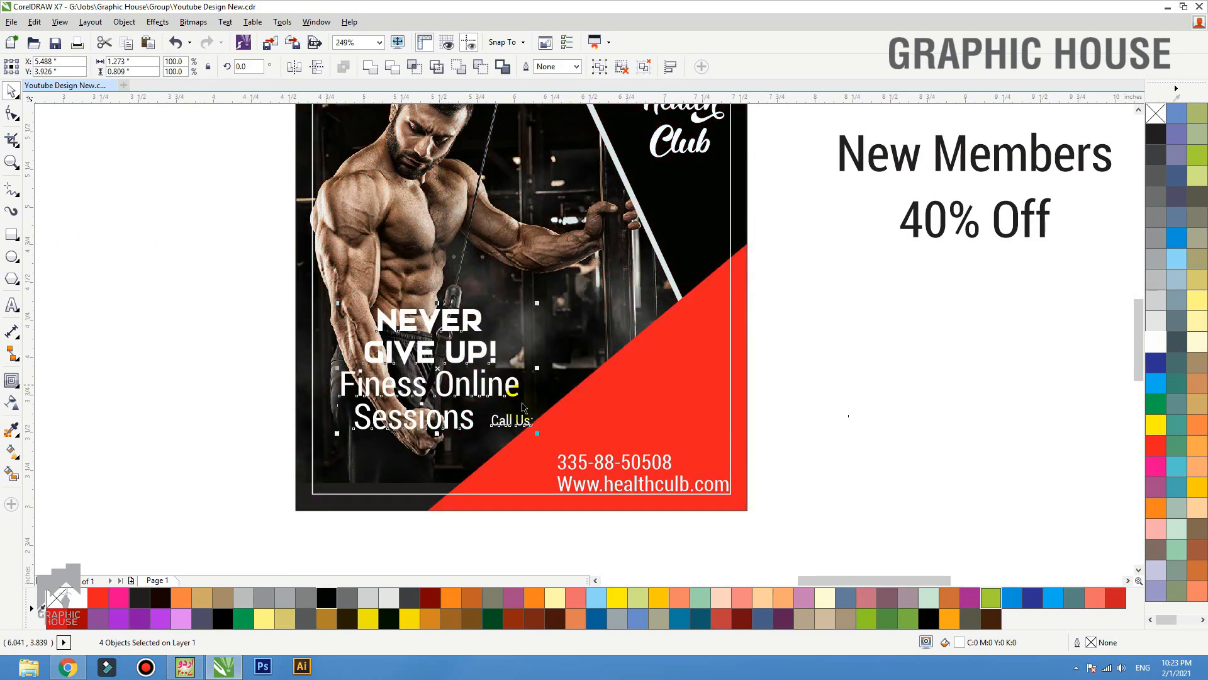
# - Move the "New Members 40% Off" text down and left, close to the artwork's right edge beside the red triangle
pyautogui.press('F3')
pyautogui.press('F2')
pyautogui.moveTo(326, 232); pyautogui.dragTo(884, 499)
pyautogui.moveTo(971, 147); pyautogui.dragTo(993, 170)
pyautogui.moveTo(898, 213); pyautogui.dragTo(827, 301)
pyautogui.click(620, 263)
pyautogui.hotkey('shift', 'F2')
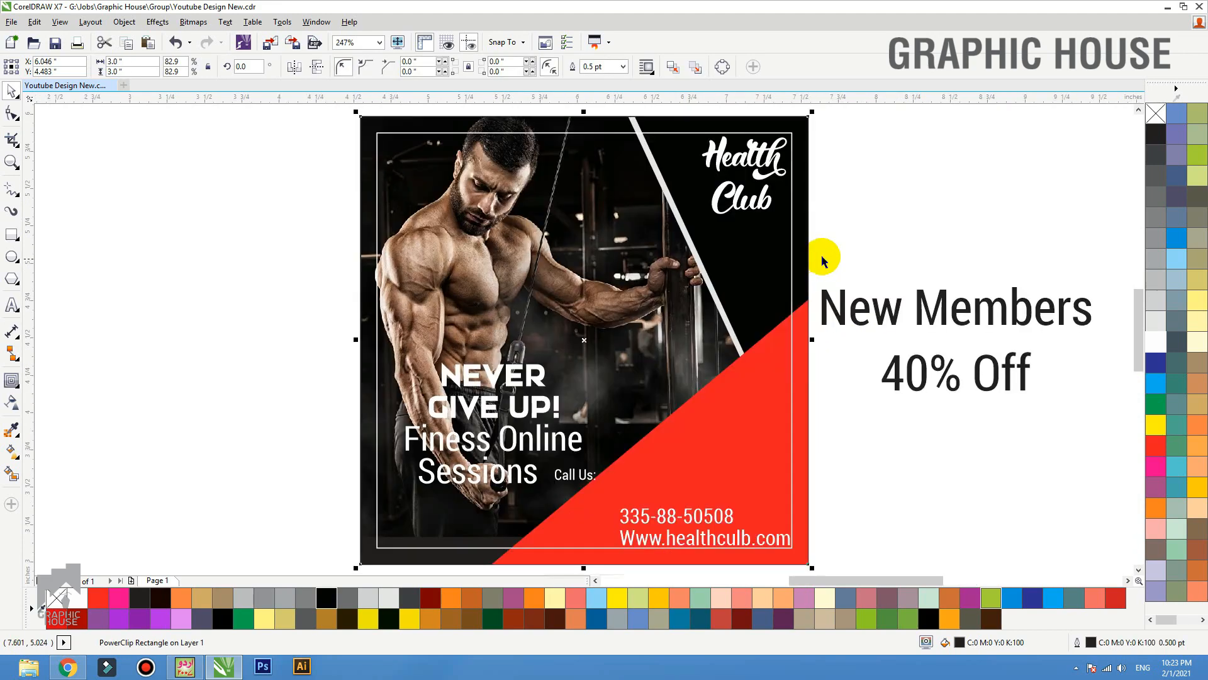
pyautogui.click(890, 221)
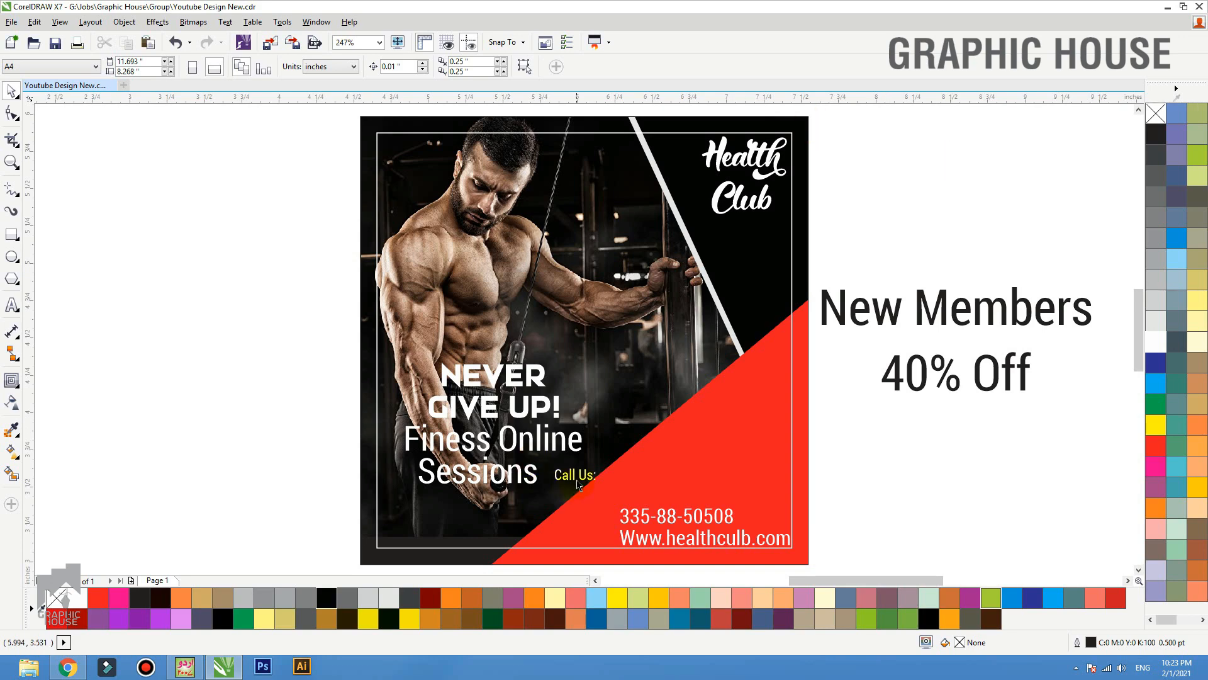
# - Move "Call Us:" back above the phone number and set the font size of all three contact lines to 10 pt
pyautogui.moveTo(613, 476); pyautogui.dragTo(642, 499)
pyautogui.moveTo(874, 470); pyautogui.dragTo(534, 565)
pyautogui.click(414, 67)
pyautogui.write('7')
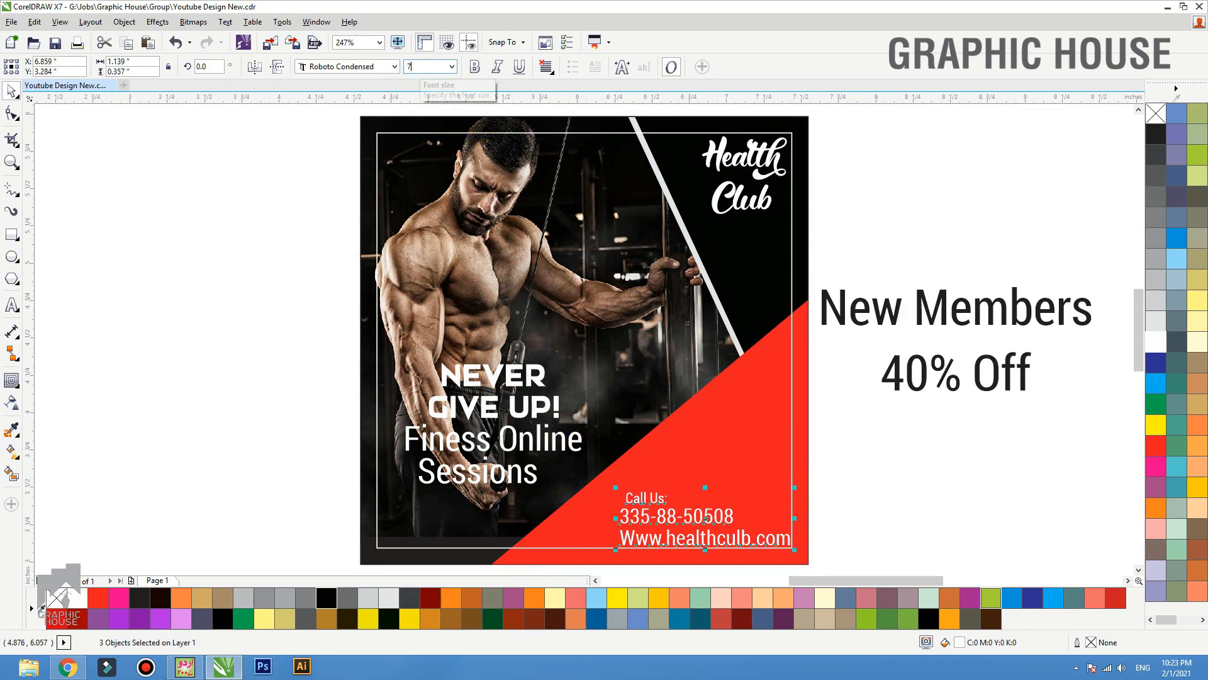
pyautogui.press('Return')
pyautogui.doubleClick(430, 65)
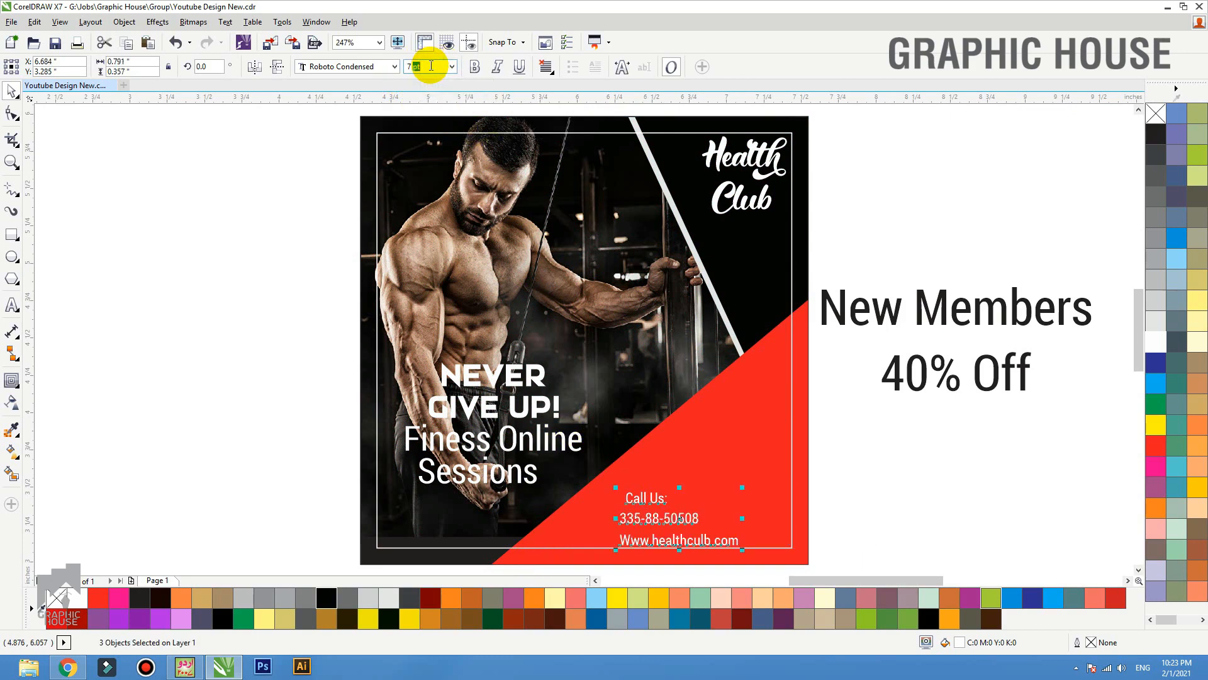
pyautogui.click(431, 66)
pyautogui.write('10')
pyautogui.press('Return')
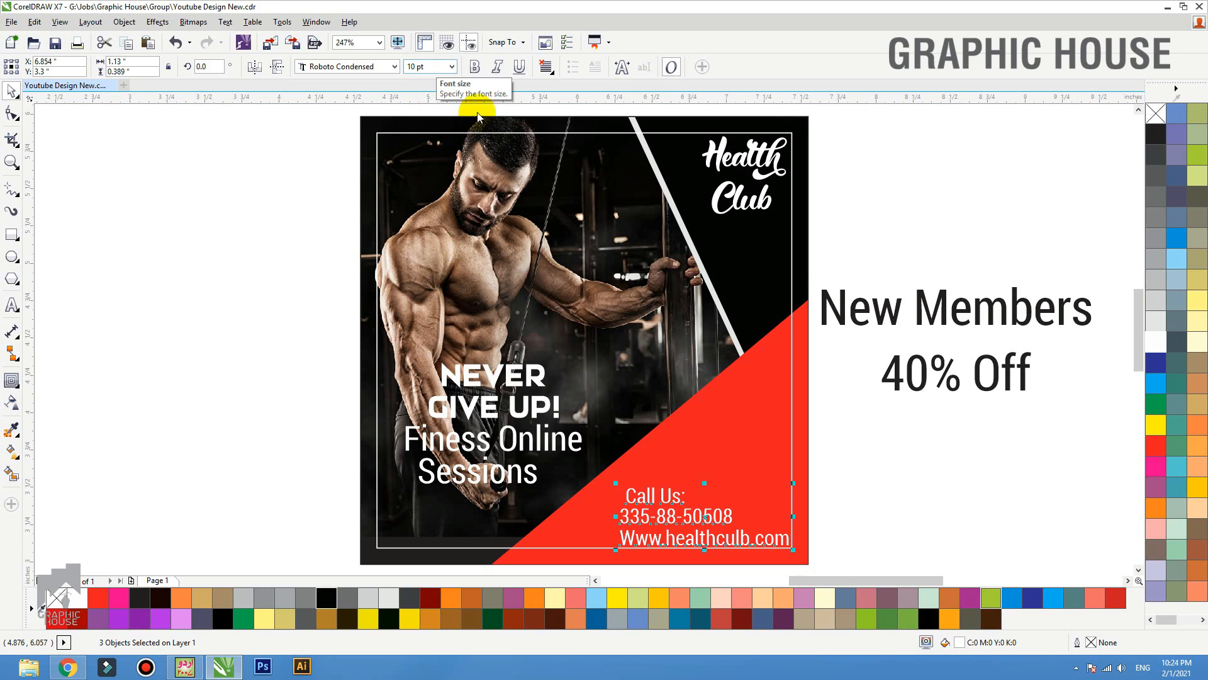
# - Left-align the three contact lines and nudge them left until they end at the white frame's right edge
pyautogui.press('l')
pyautogui.press('Left')
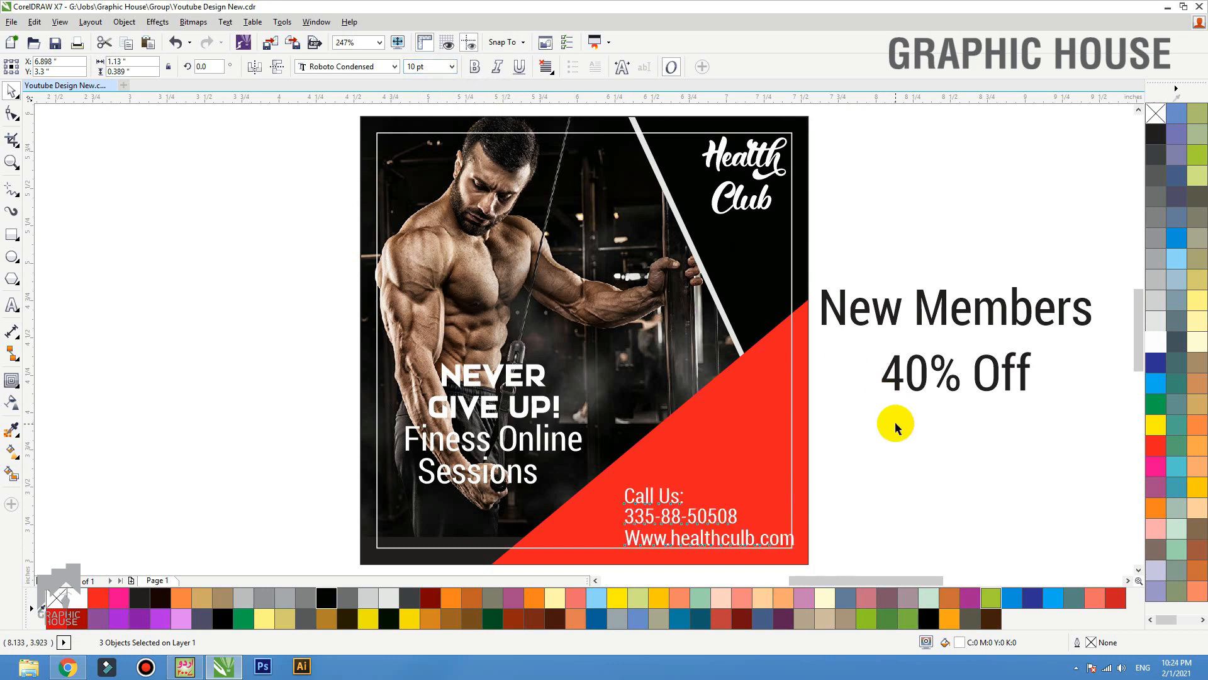
pyautogui.press('Left')
pyautogui.press('Left')
pyautogui.press('Left')
pyautogui.press('Left')
pyautogui.press('Left')
pyautogui.press('Left')
pyautogui.press('Left')
pyautogui.press('Left')
pyautogui.press('Right')
pyautogui.press('Right')
pyautogui.press('Right')
pyautogui.press('Right')
pyautogui.press('Right')
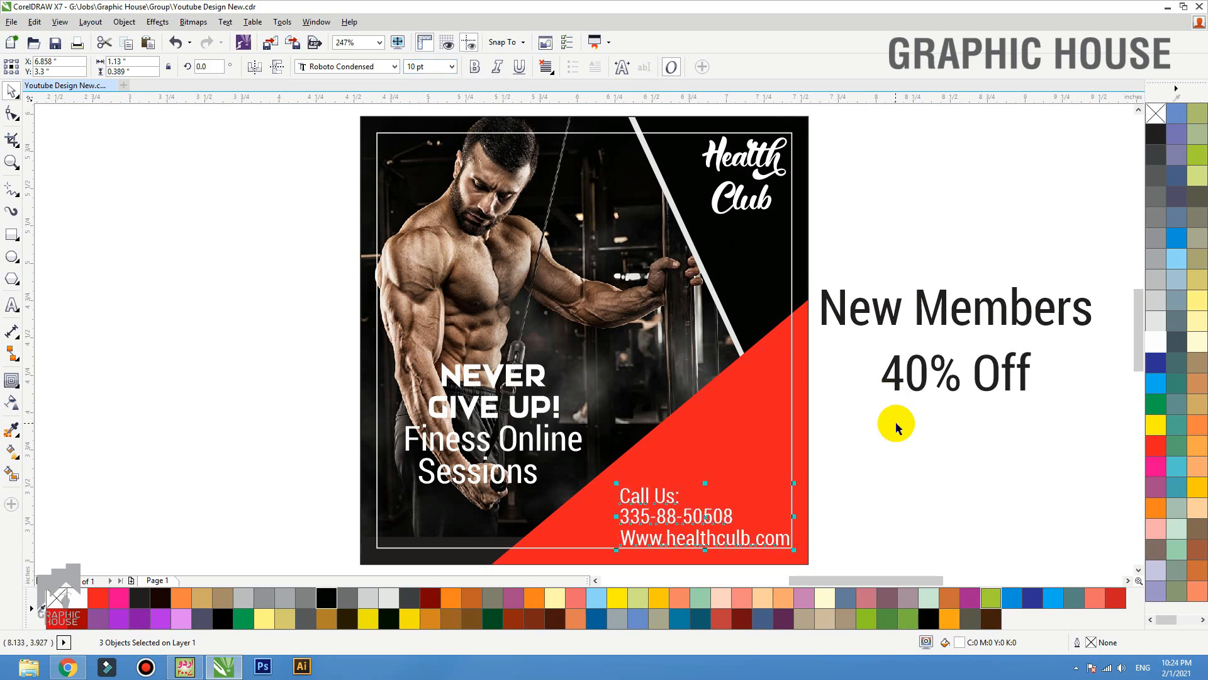
pyautogui.click(873, 455)
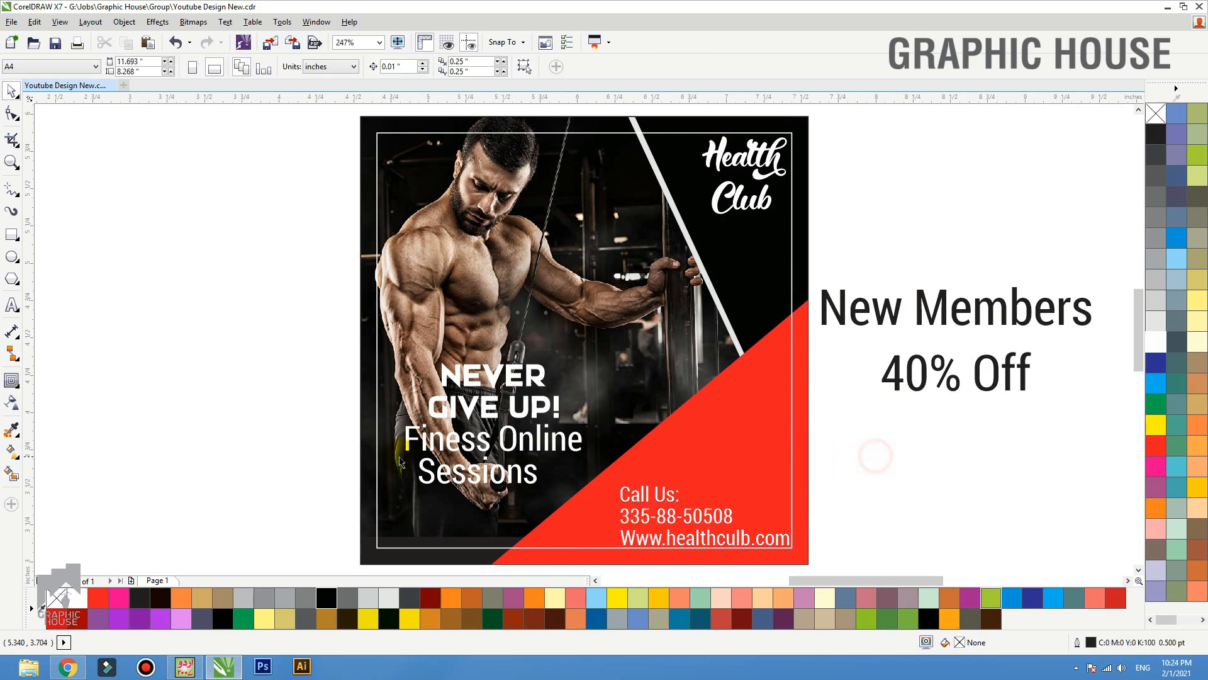
# - Draw a rectangle about 2.05 by 0.4 inches from the artwork's left edge across "Finess Online Sessions", filled red without outline
pyautogui.moveTo(224, 375); pyautogui.dragTo(788, 527)
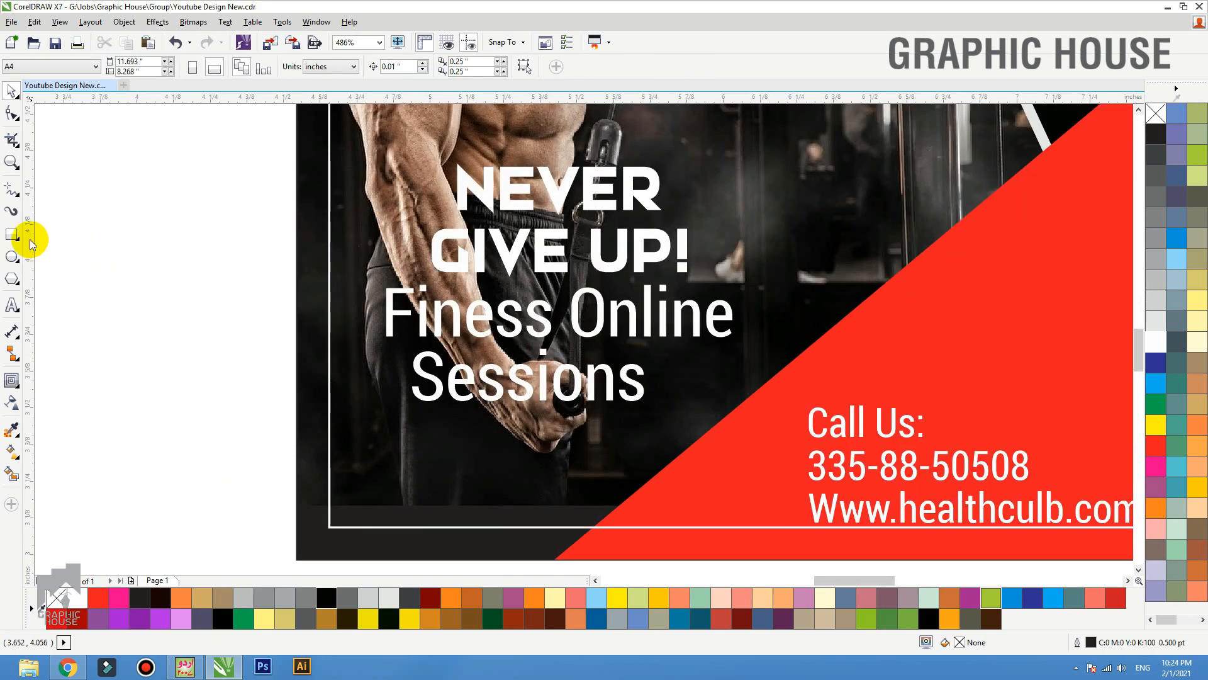
pyautogui.click(12, 235)
pyautogui.moveTo(297, 298); pyautogui.dragTo(898, 414)
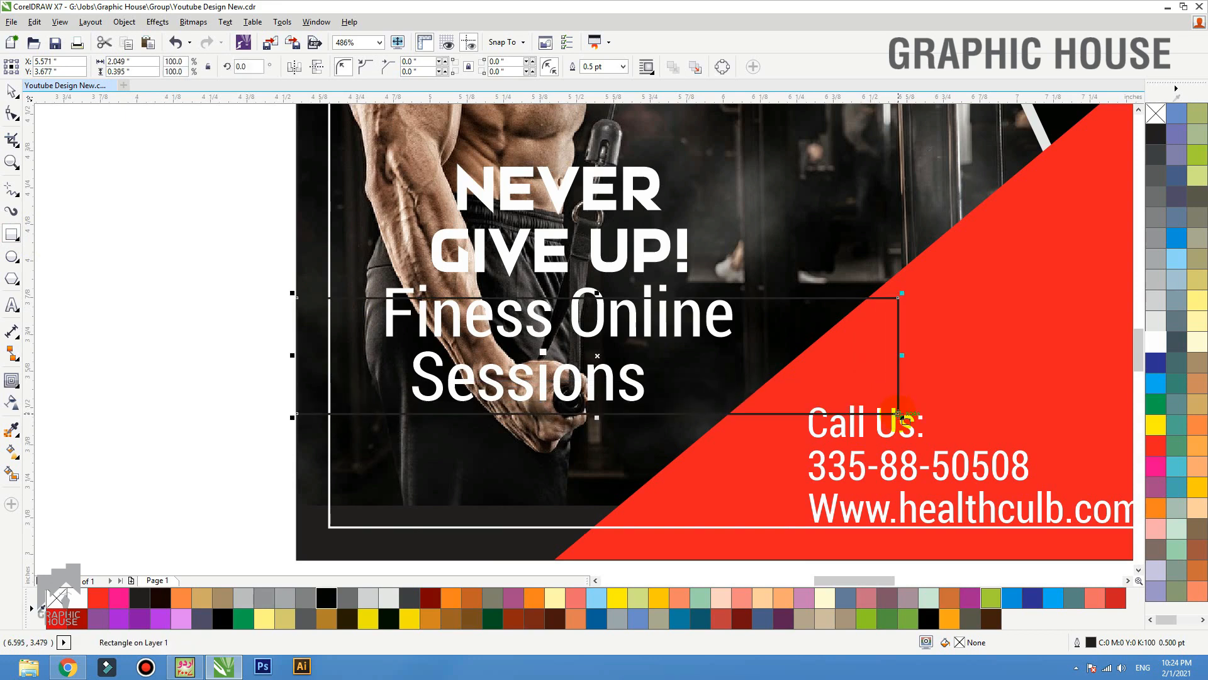
pyautogui.click(1155, 445)
pyautogui.rightClick(1156, 115)
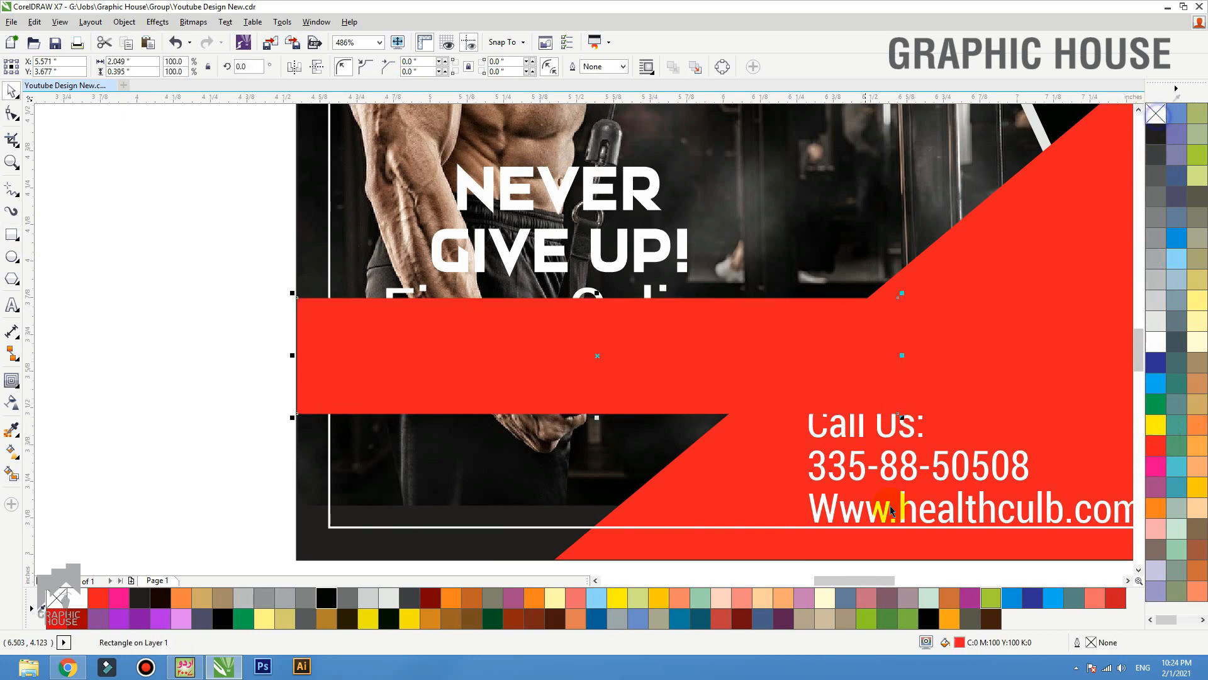
# - Change the rectangle's fill to dark red C17 M100 Y100 K50 and add that color to the palette
pyautogui.doubleClick(959, 642)
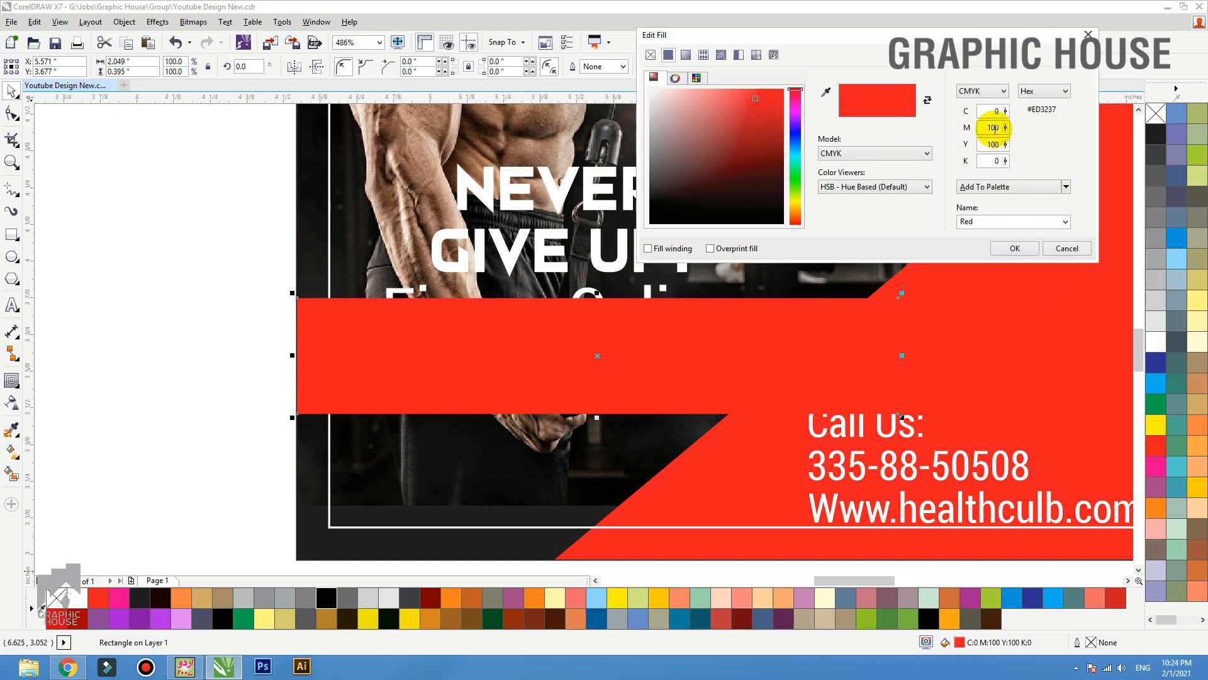
pyautogui.moveTo(758, 102); pyautogui.dragTo(754, 121)
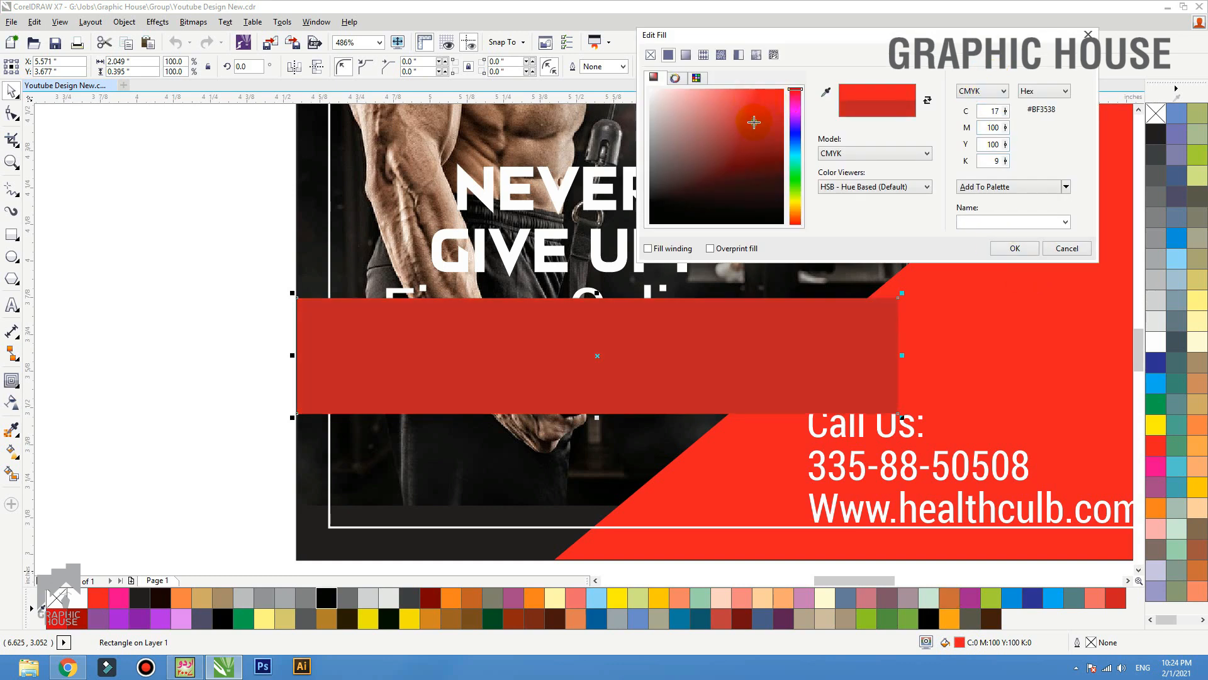
pyautogui.doubleClick(985, 110)
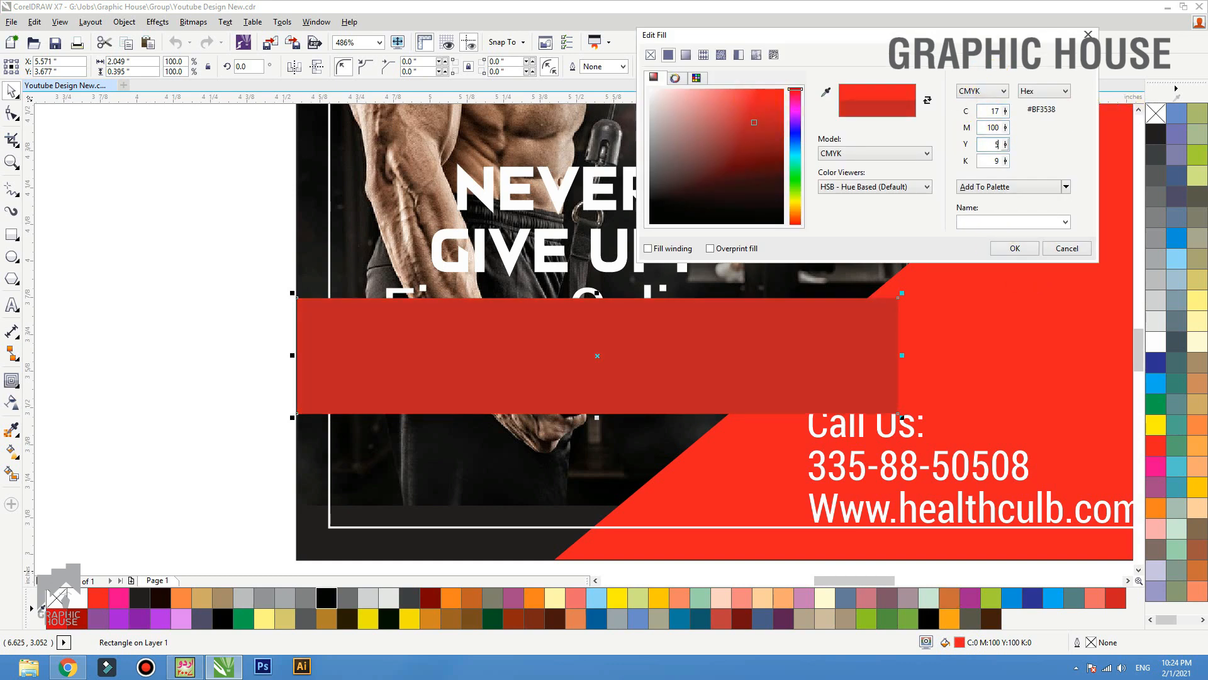
pyautogui.click(997, 144)
pyautogui.write('5')
pyautogui.press('Tab')
pyautogui.hotkey('shift', 'Tab')
pyautogui.write('100')
pyautogui.press('Tab')
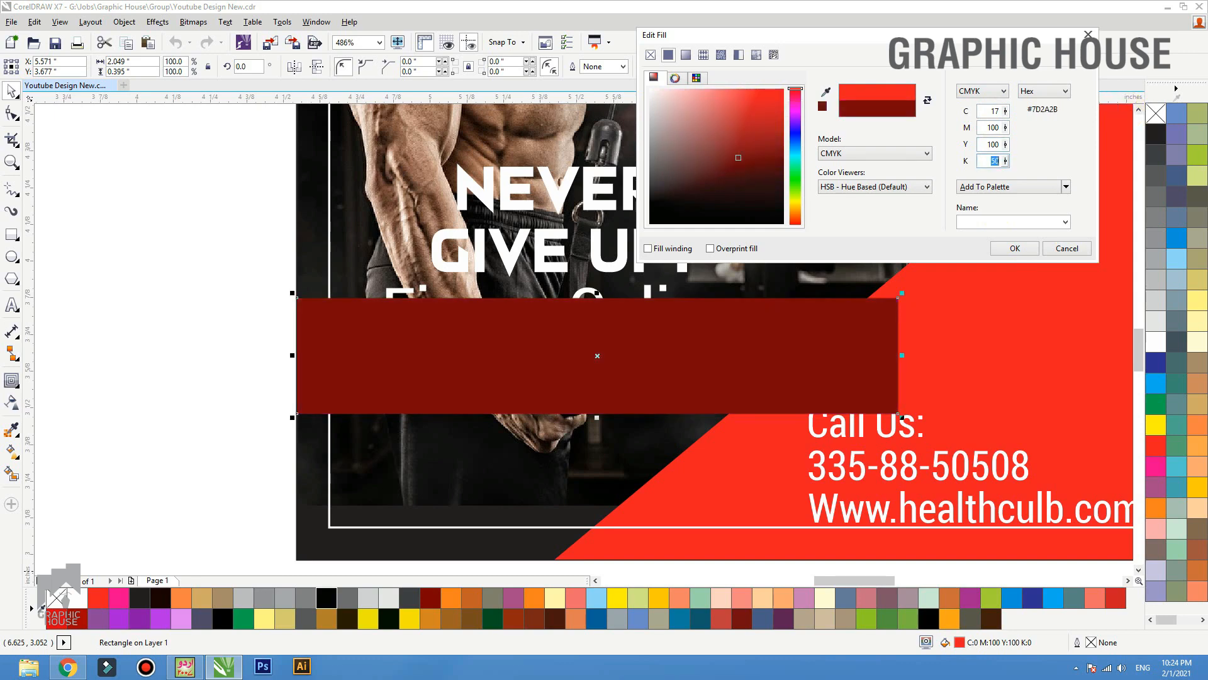
pyautogui.click(963, 190)
pyautogui.click(1016, 248)
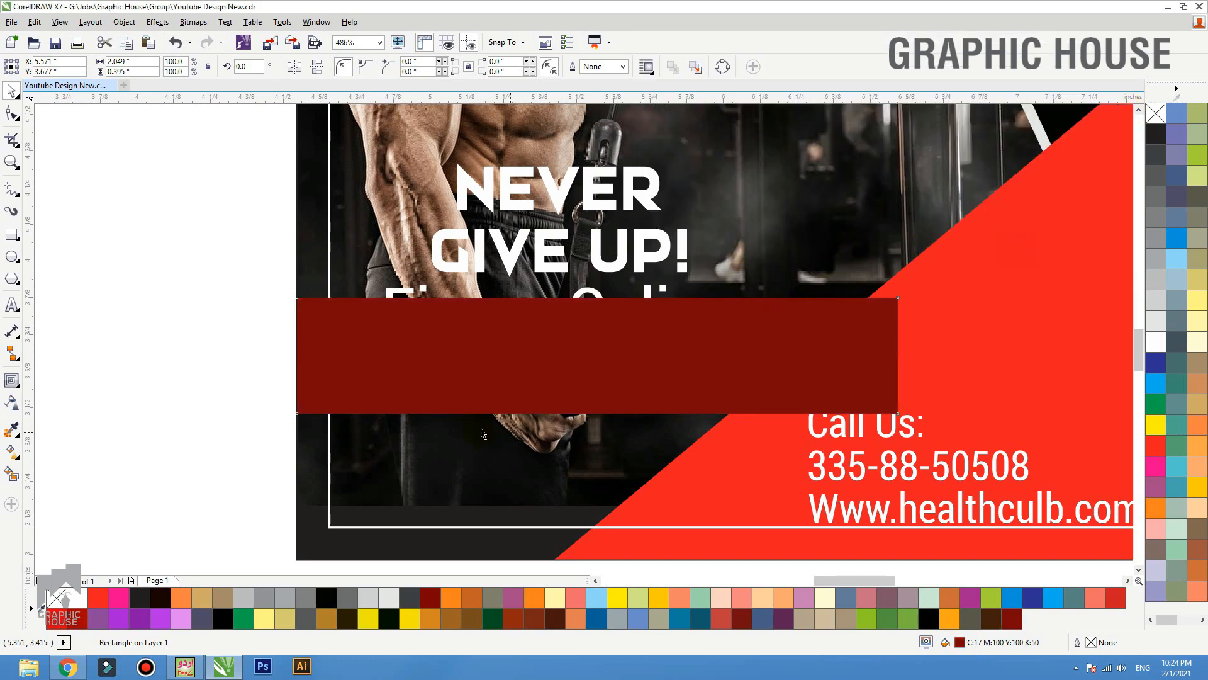
# - Bring the grouped "Finess Online Sessions" text in front of the dark red band
pyautogui.moveTo(491, 352); pyautogui.dragTo(490, 310)
pyautogui.hotkey('ctrl', 'z')
pyautogui.moveTo(162, 272); pyautogui.dragTo(787, 409)
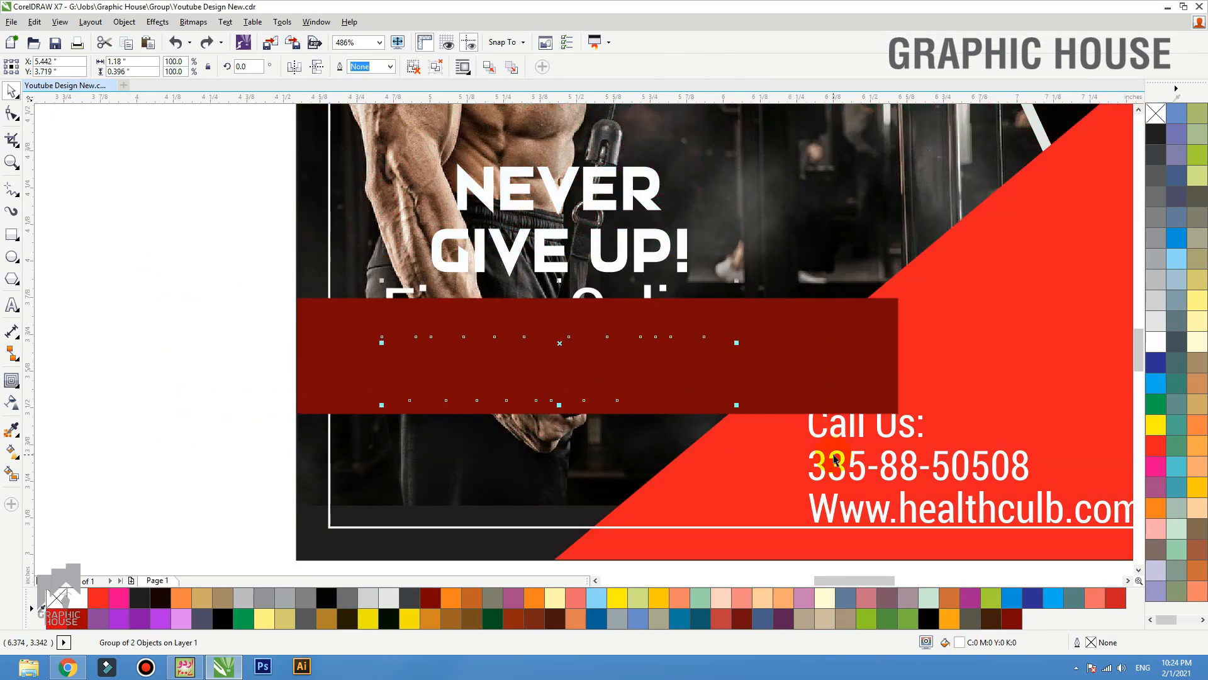
pyautogui.hotkey('shift', 'pageup')
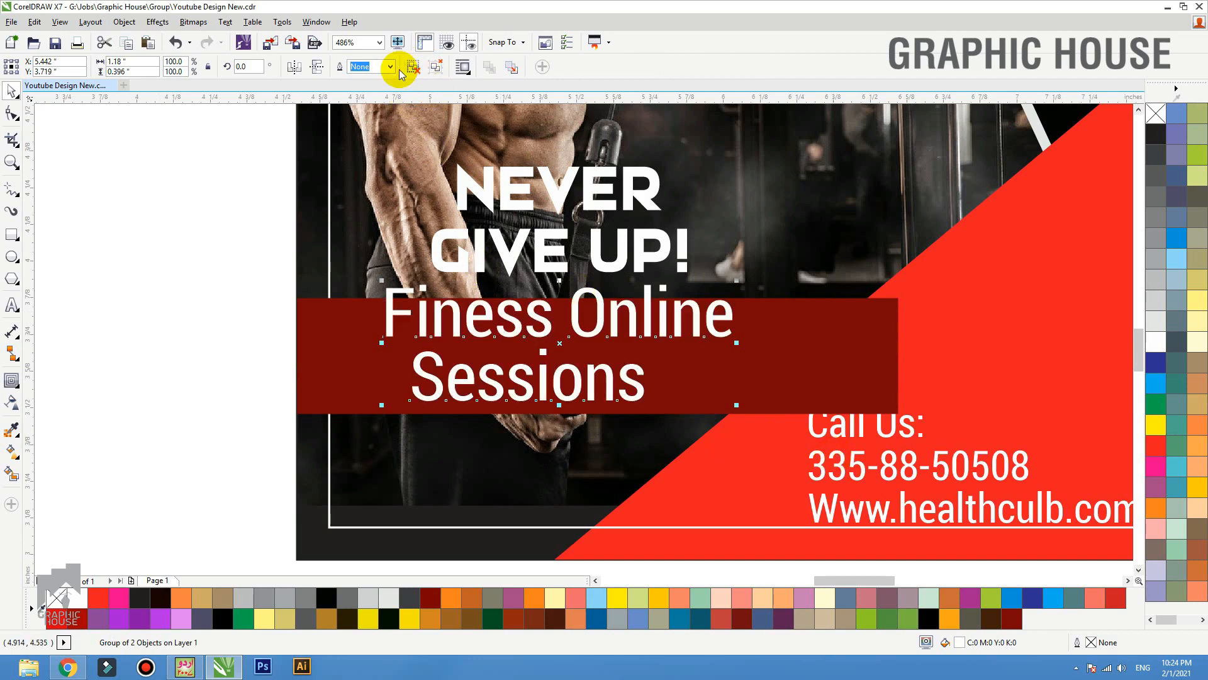
# - Ungroup the "Finess Online" and "Sessions" lines and set their font to Glass
pyautogui.click(339, 104)
pyautogui.click(502, 315)
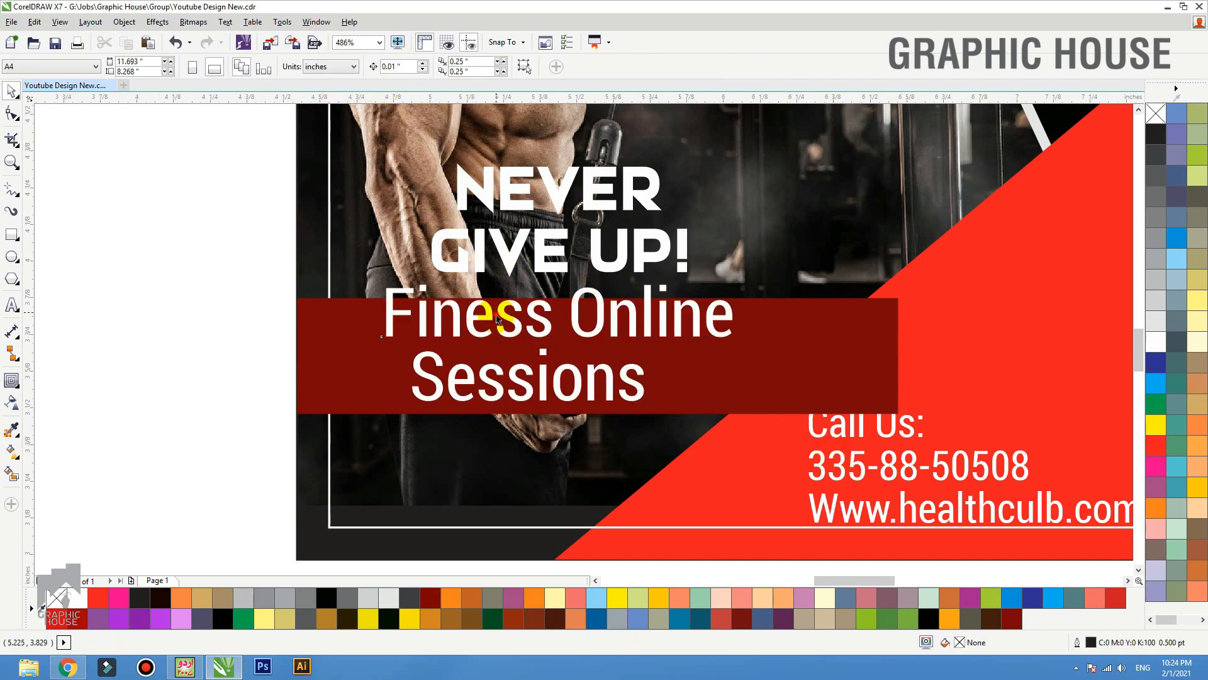
pyautogui.click(353, 67)
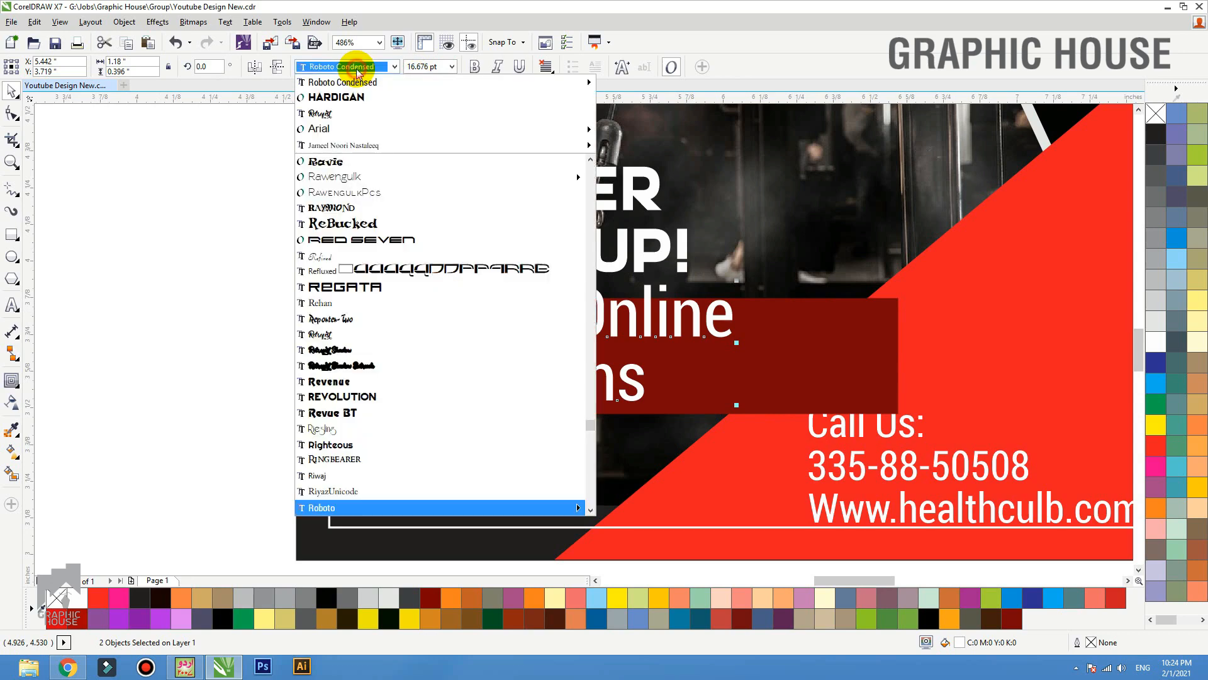
pyautogui.write('Glass')
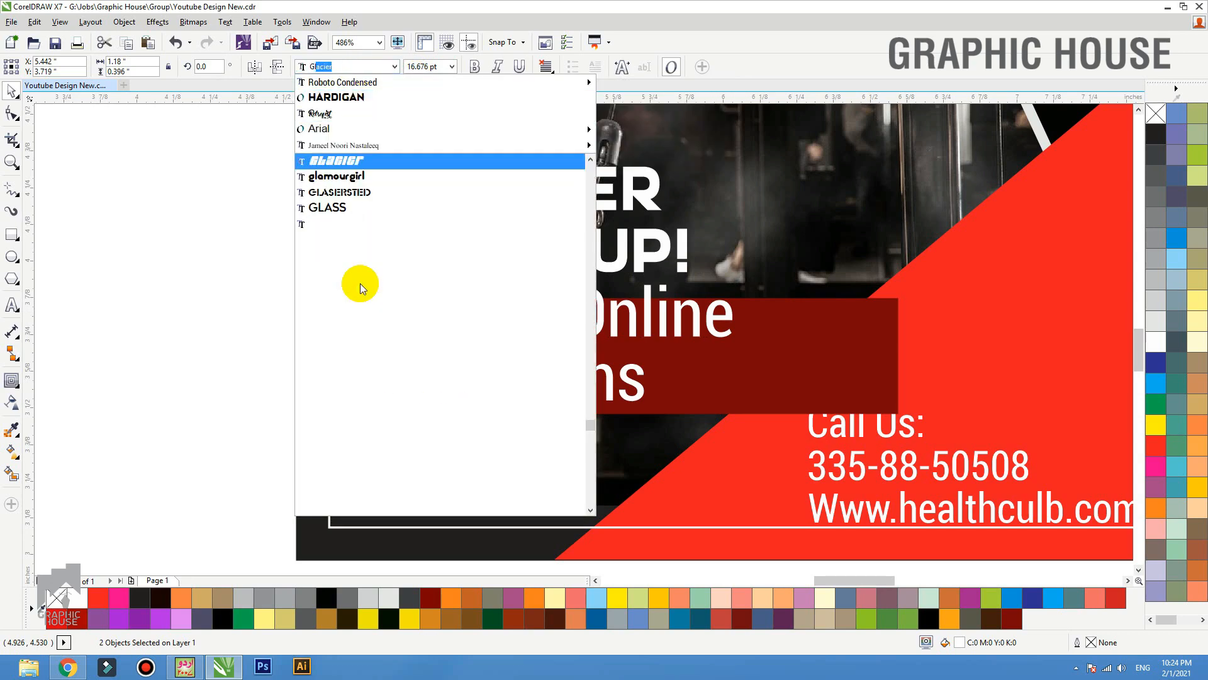
pyautogui.click(344, 212)
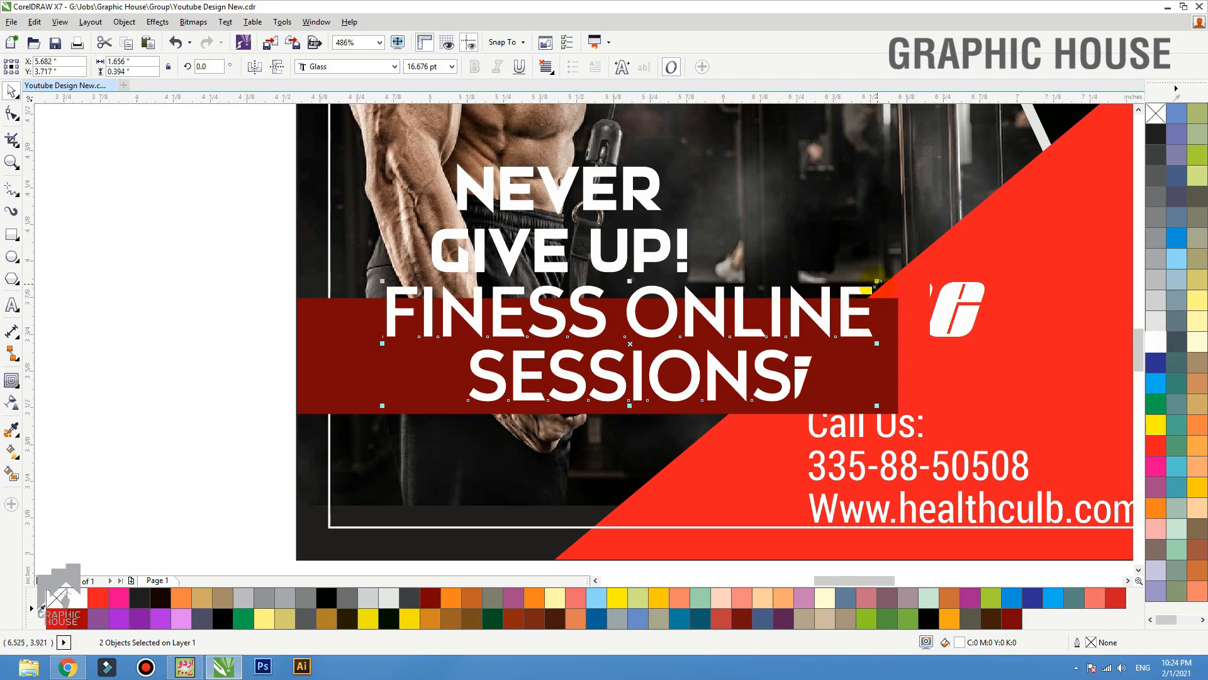
# - Scale "FINESS ONLINE SESSIONS" down to about 12 pt so it fits inside the dark red band, and color it yellow
pyautogui.moveTo(877, 282); pyautogui.dragTo(700, 334)
pyautogui.scroll(-1, 575, 376)
pyautogui.press('F2')
pyautogui.moveTo(336, 308); pyautogui.dragTo(789, 477)
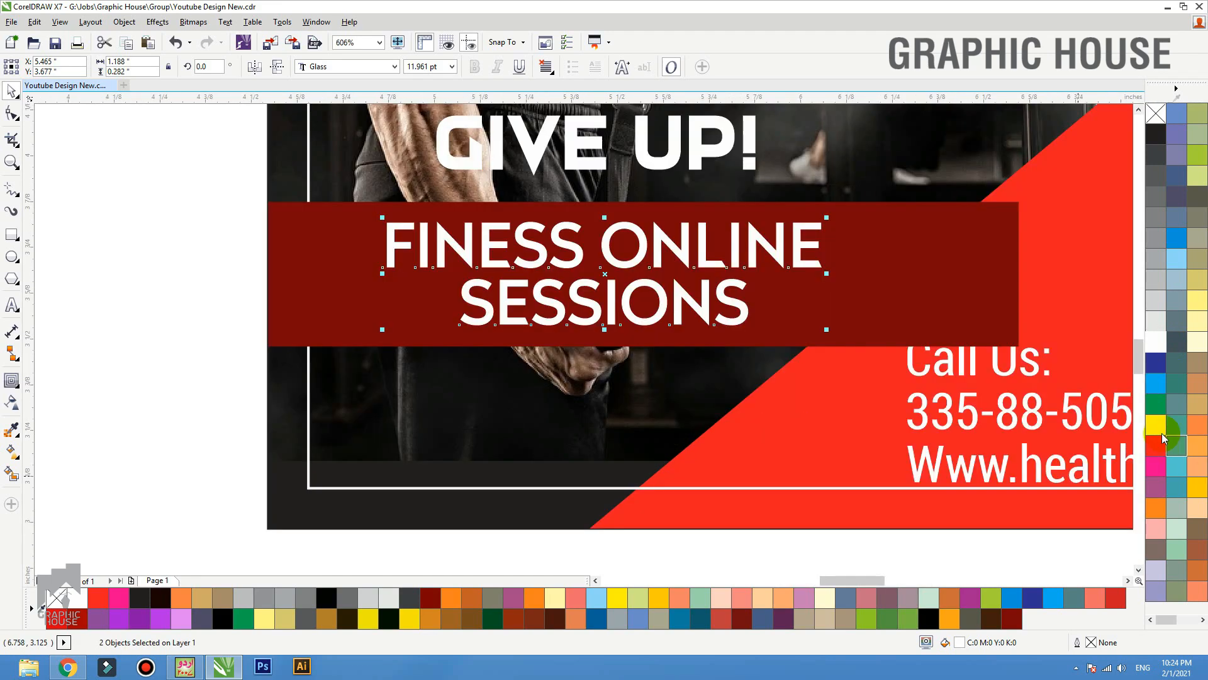
pyautogui.click(1157, 425)
pyautogui.click(181, 277)
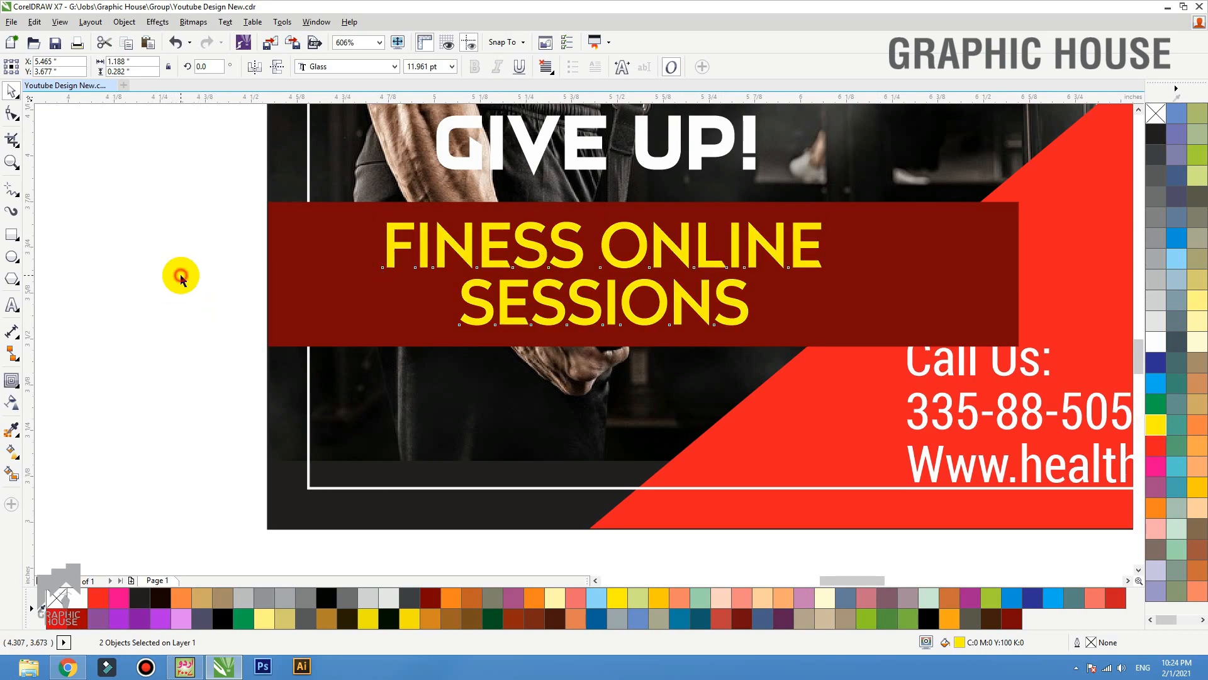
# - Apply a vertical yellow-to-white gradient fill to each of the "FINESS ONLINE" and "SESSIONS" lines
pyautogui.press('F2')
pyautogui.moveTo(235, 215); pyautogui.dragTo(883, 371)
pyautogui.click(608, 265)
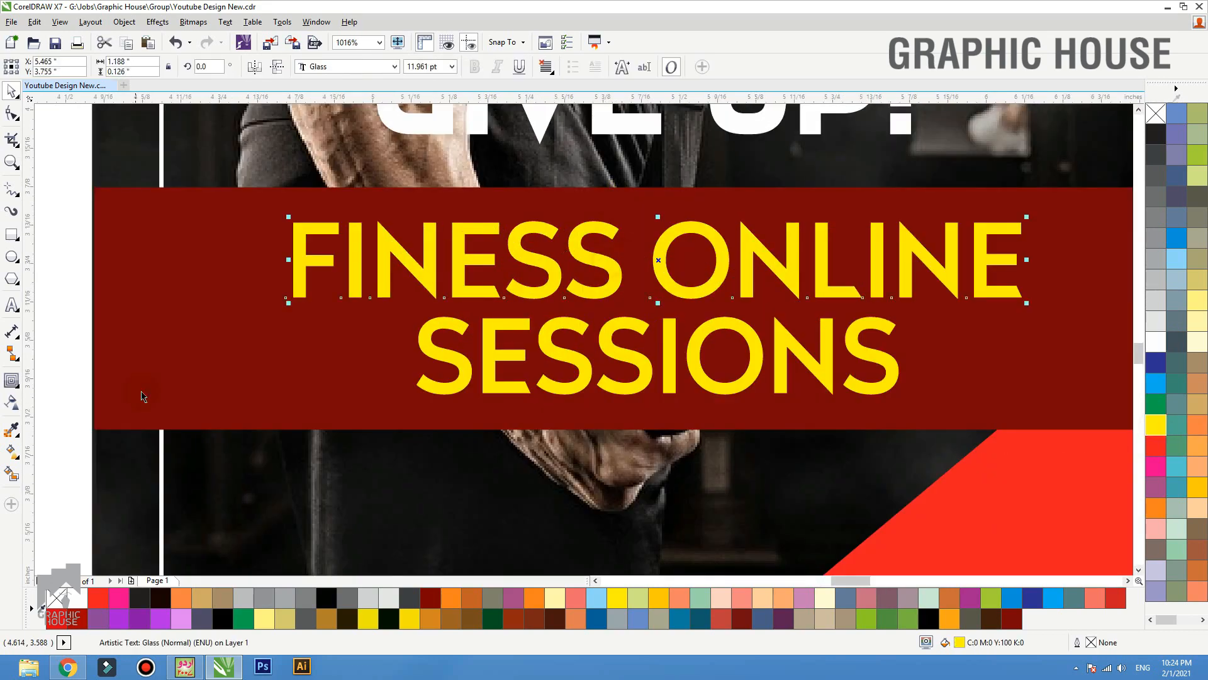
pyautogui.press('g')
pyautogui.moveTo(605, 221); pyautogui.dragTo(606, 286)
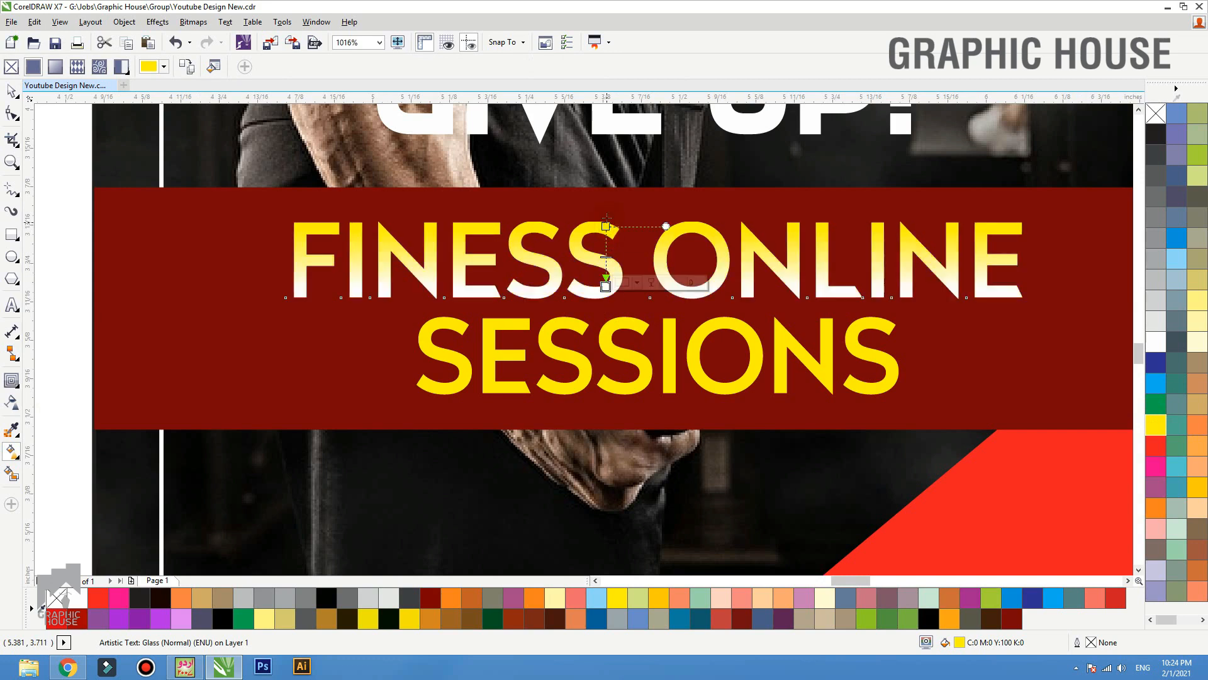
pyautogui.click(626, 323)
pyautogui.moveTo(628, 381); pyautogui.dragTo(626, 377)
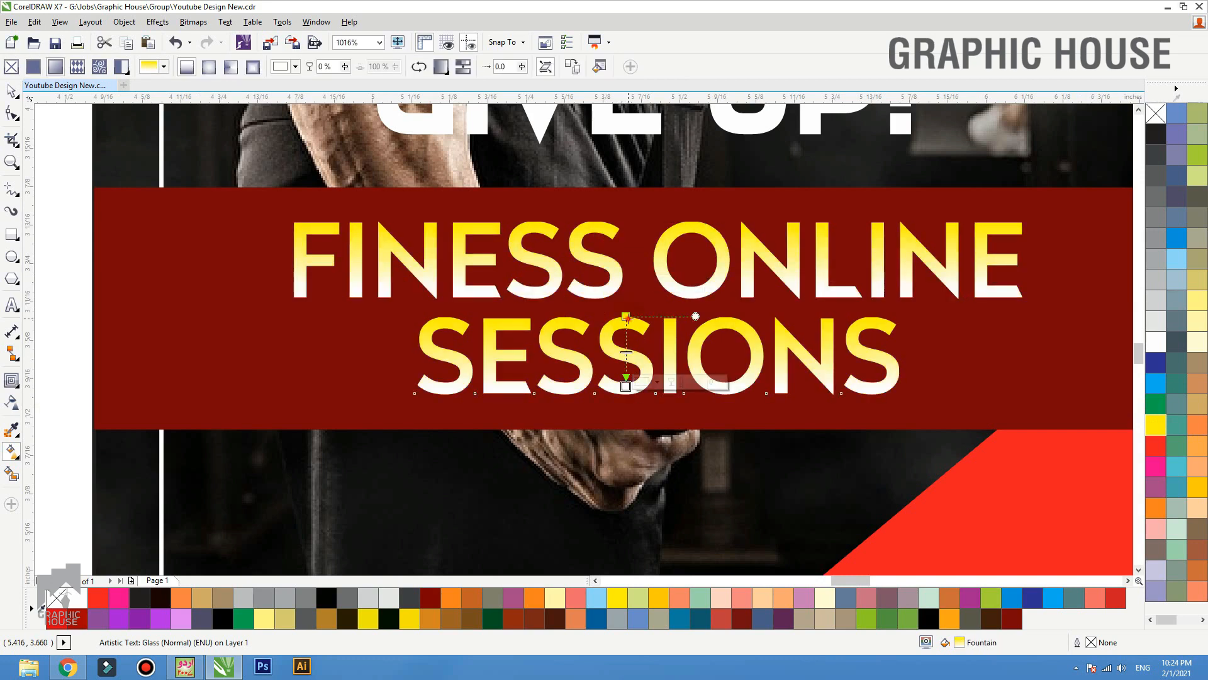
pyautogui.press('space')
pyautogui.scroll(-2, 504, 464)
pyautogui.click(335, 427)
pyautogui.press('F2')
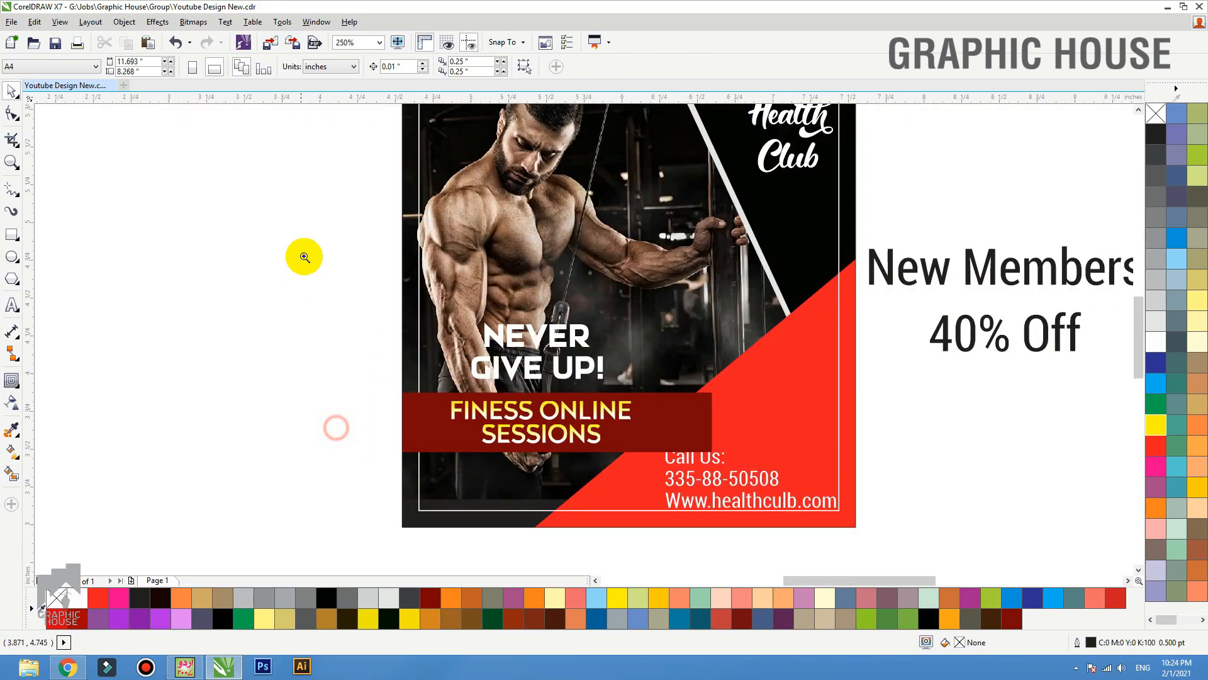
# - Enlarge the two "NEVER GIVE UP!" text lines together to about 23.7 pt above the dark red band
pyautogui.moveTo(305, 257); pyautogui.dragTo(969, 509)
pyautogui.click(510, 312)
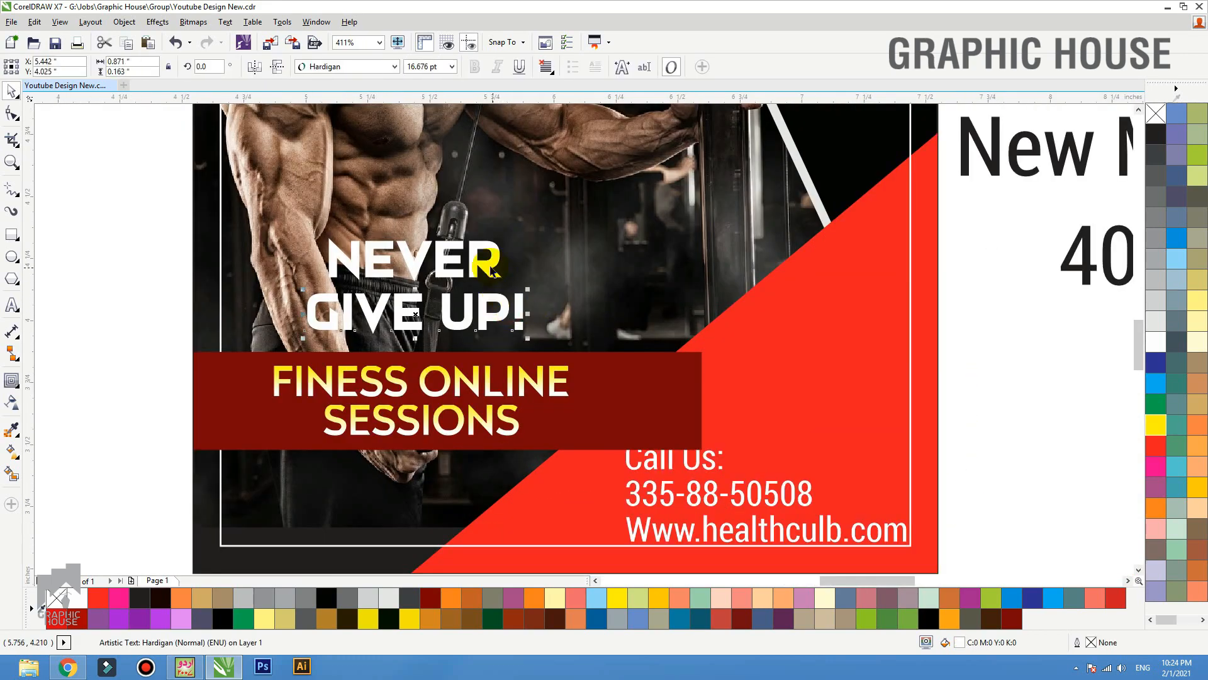
pyautogui.keyDown('shift'); pyautogui.click(488, 261); pyautogui.keyUp('shift')
pyautogui.moveTo(522, 252); pyautogui.dragTo(600, 190)
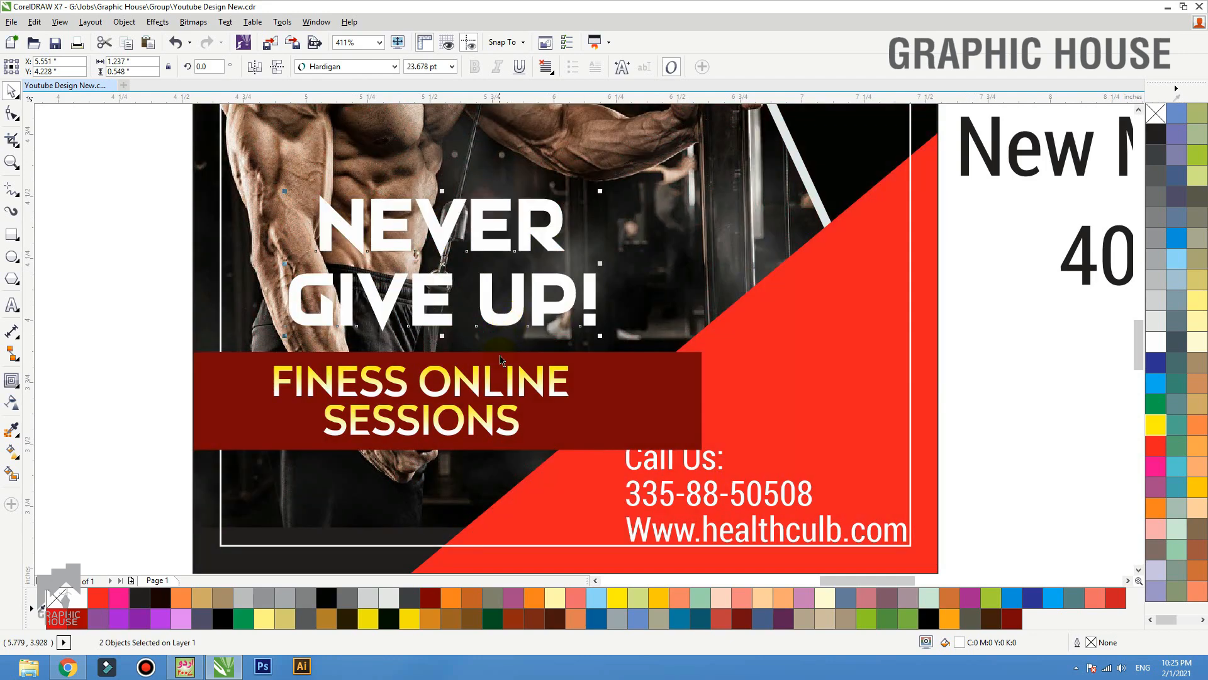
# - Cut the dark red band and paste it inside the PowerClip that holds the bodybuilder photo
pyautogui.click(570, 410)
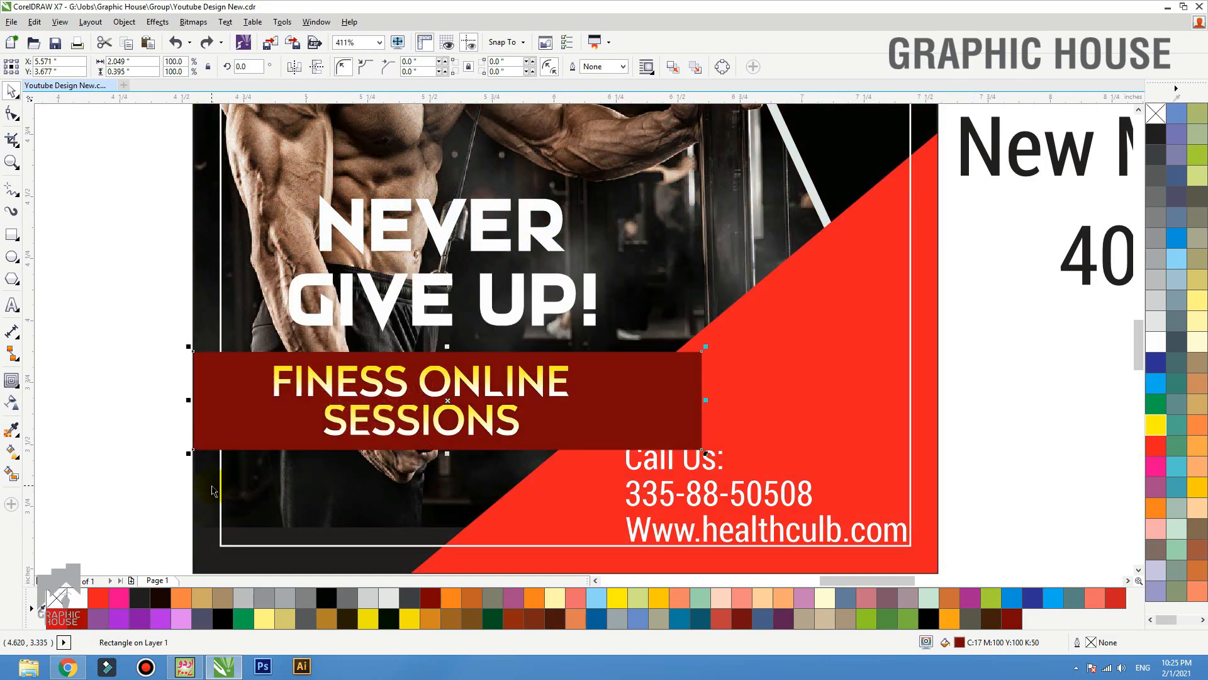
pyautogui.hotkey('ctrl', 'x')
pyautogui.keyDown('ctrl'); pyautogui.click(207, 480); pyautogui.keyUp('ctrl')
pyautogui.hotkey('ctrl', 'v')
# - Make a vertically mirrored copy of the photo below the original inside the PowerClip and nudge it up 0.01 inch over the seam
pyautogui.scroll(-1, 873, 465)
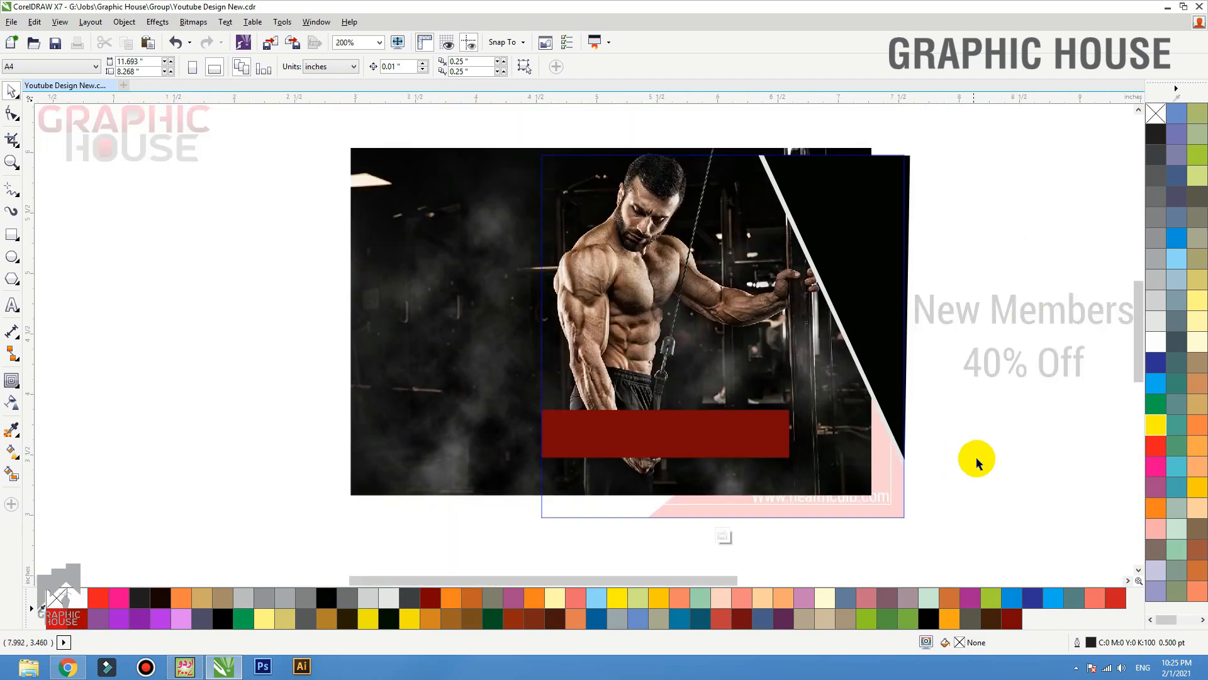
pyautogui.click(590, 240)
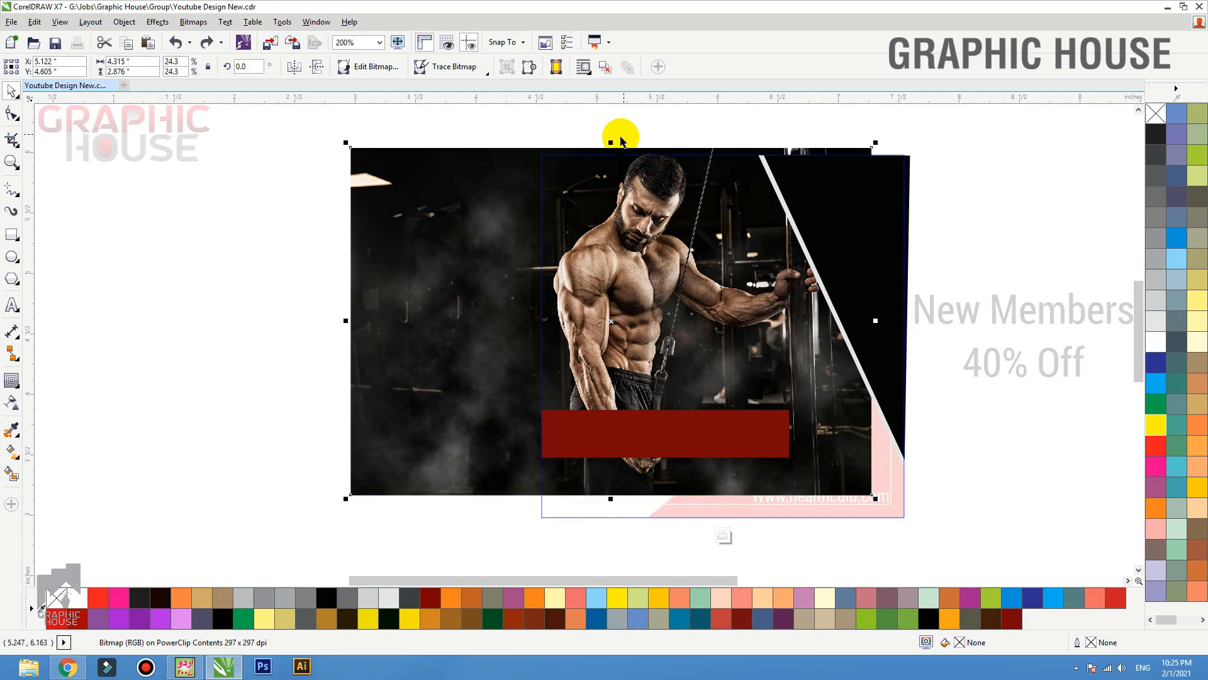
pyautogui.moveTo(609, 139); pyautogui.dragTo(615, 540)
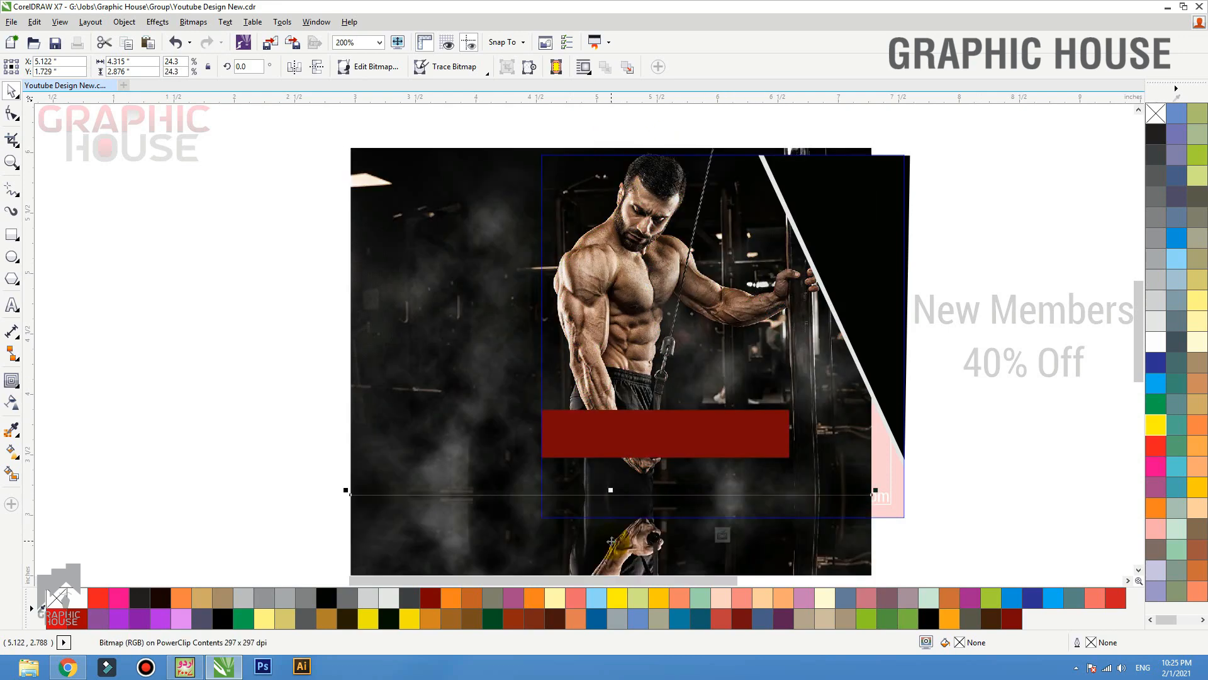
pyautogui.click(229, 494)
pyautogui.press('F2')
pyautogui.moveTo(258, 488); pyautogui.dragTo(899, 515)
pyautogui.click(417, 438)
pyautogui.press('Up')
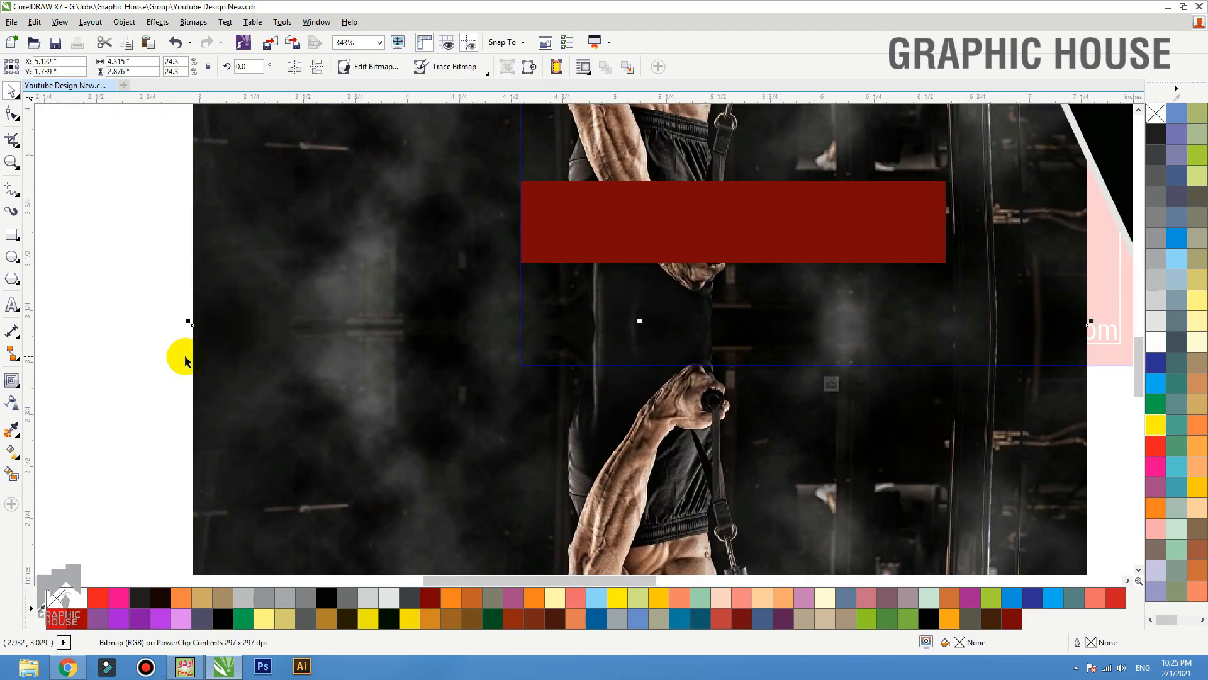
pyautogui.scroll(-4, 688, 292)
pyautogui.moveTo(696, 366); pyautogui.dragTo(610, 470)
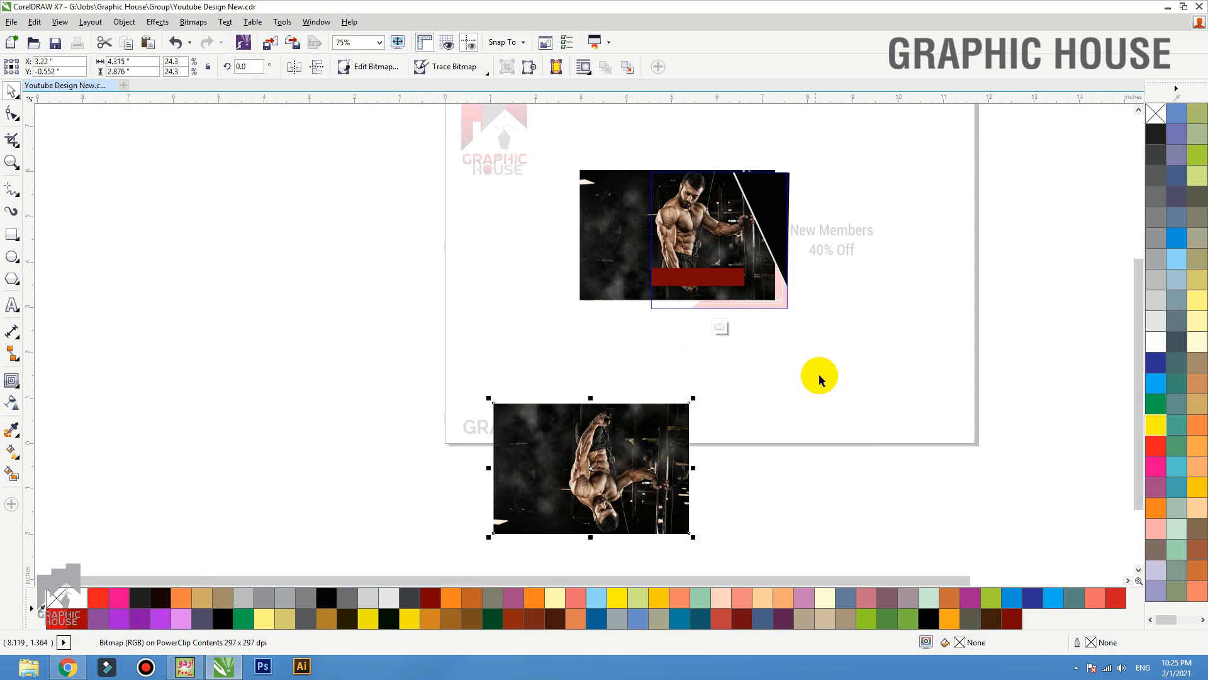
pyautogui.hotkey('ctrl', 'z')
pyautogui.click(847, 347)
pyautogui.keyDown('ctrl'); pyautogui.click(847, 318); pyautogui.keyUp('ctrl')
pyautogui.moveTo(872, 163); pyautogui.dragTo(604, 333)
pyautogui.doubleClick(699, 278)
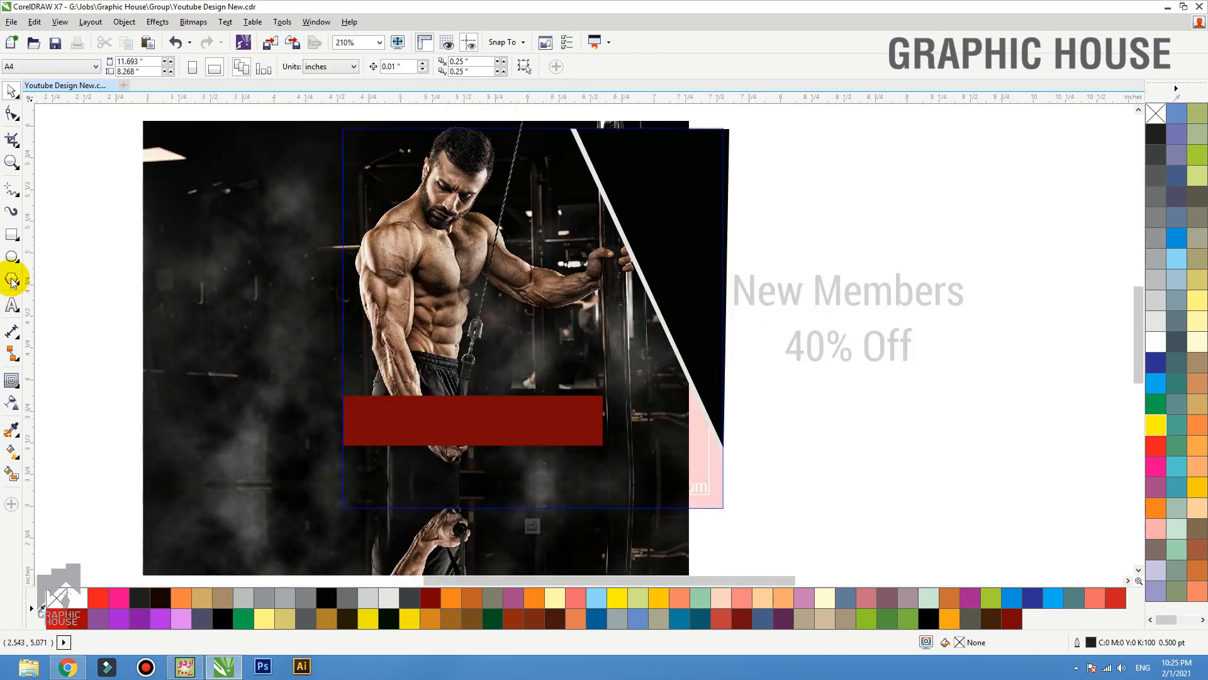
# - Draw a rectangle 3 by about 2.04 inches over the lower part of the post, fill it black and remove its outline
pyautogui.click(12, 234)
pyautogui.moveTo(343, 507); pyautogui.dragTo(725, 248)
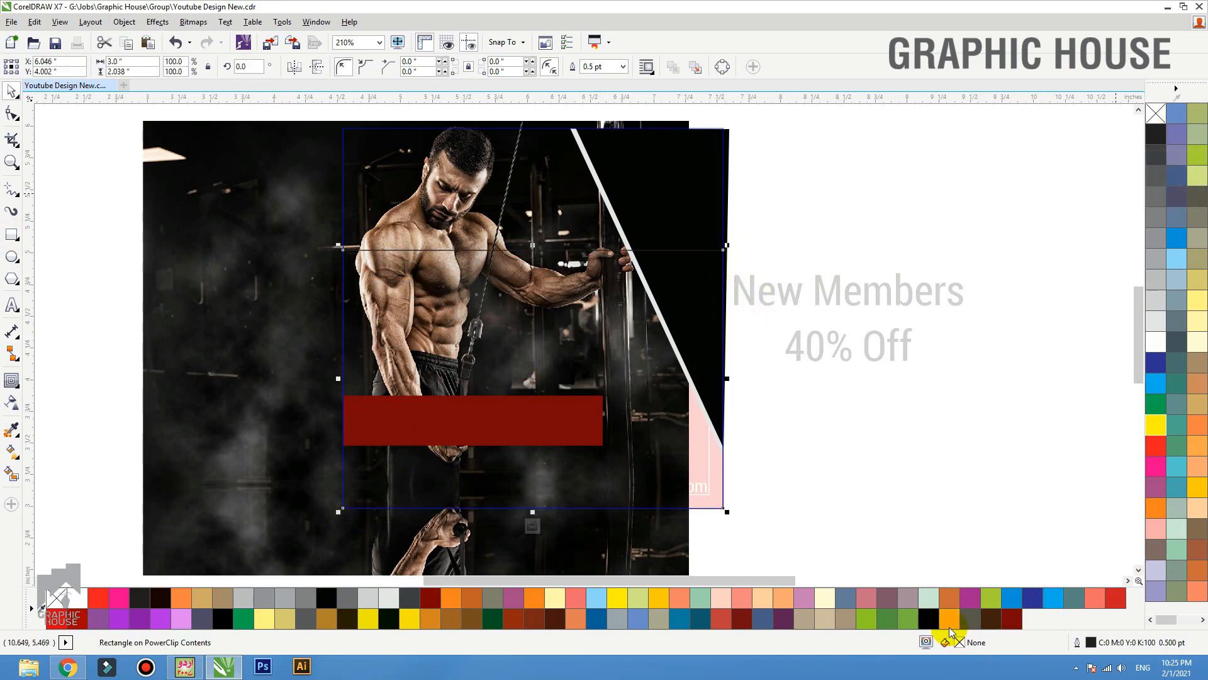
pyautogui.click(930, 623)
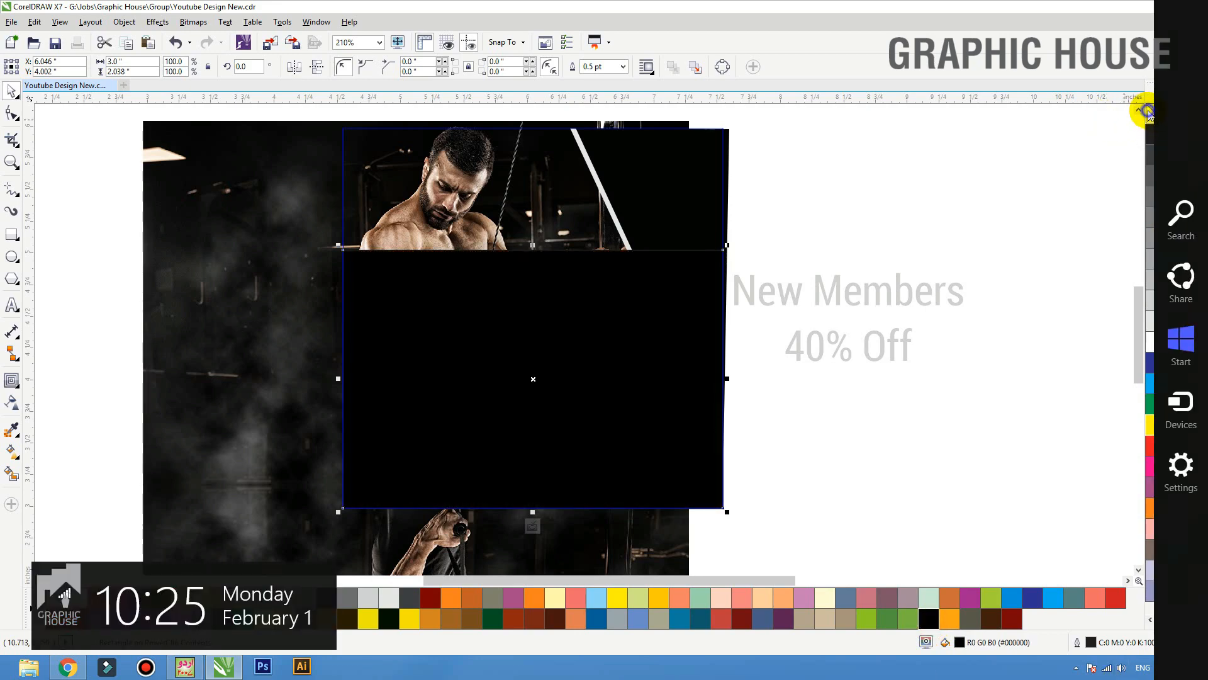
pyautogui.rightClick(1148, 113)
# - Apply a vertical linear transparency to the black rectangle, opaque at its lower edge and fading out upward
pyautogui.click(12, 407)
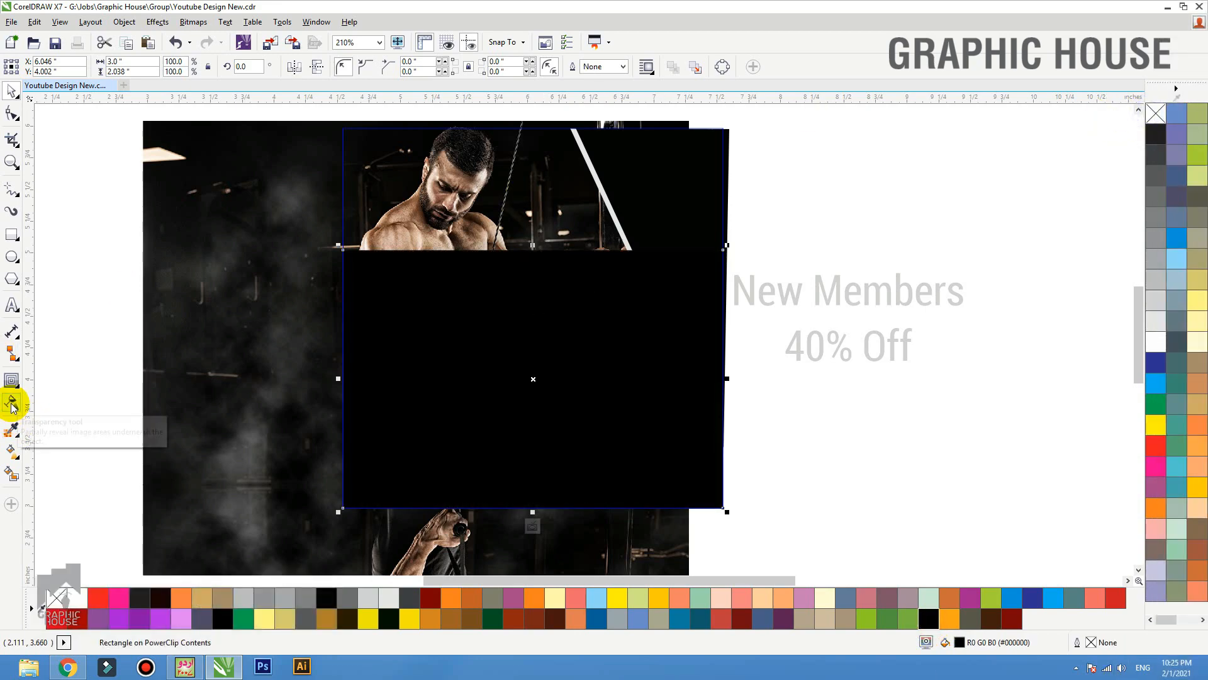
pyautogui.moveTo(464, 499); pyautogui.dragTo(463, 262)
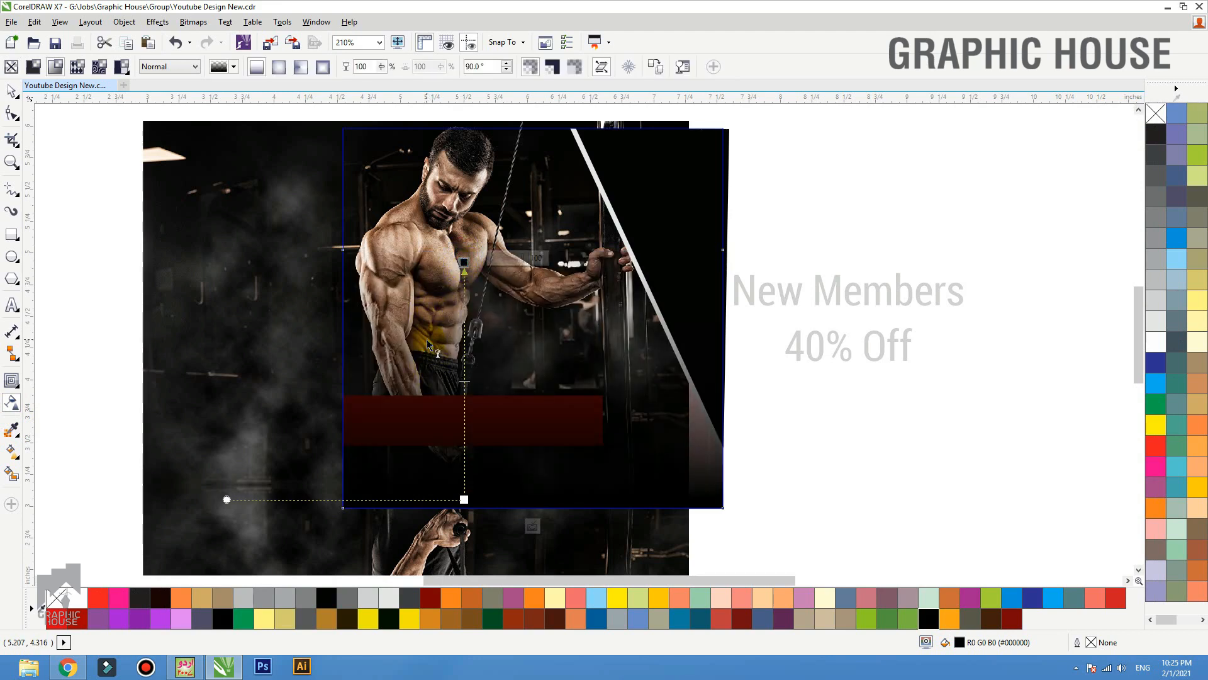
pyautogui.press('space')
# - Bring the dark red band in front of the black fade and finish editing the PowerClip contents
pyautogui.moveTo(691, 417); pyautogui.dragTo(313, 476)
pyautogui.hotkey('shift', 'pageup')
pyautogui.keyDown('ctrl'); pyautogui.click(872, 406); pyautogui.keyUp('ctrl')
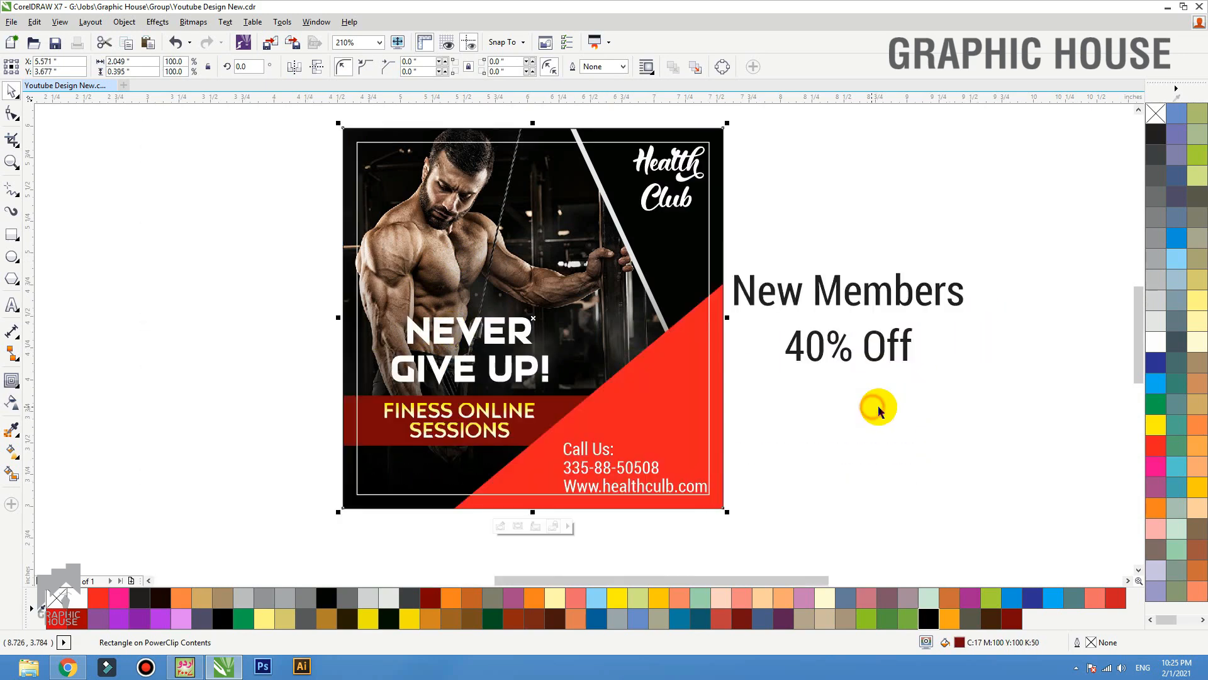
# - Move the "NEVER" line slightly down, closer to "GIVE UP!"
pyautogui.click(467, 371)
pyautogui.press('F2')
pyautogui.moveTo(612, 273); pyautogui.dragTo(290, 398)
pyautogui.moveTo(557, 355); pyautogui.dragTo(557, 370)
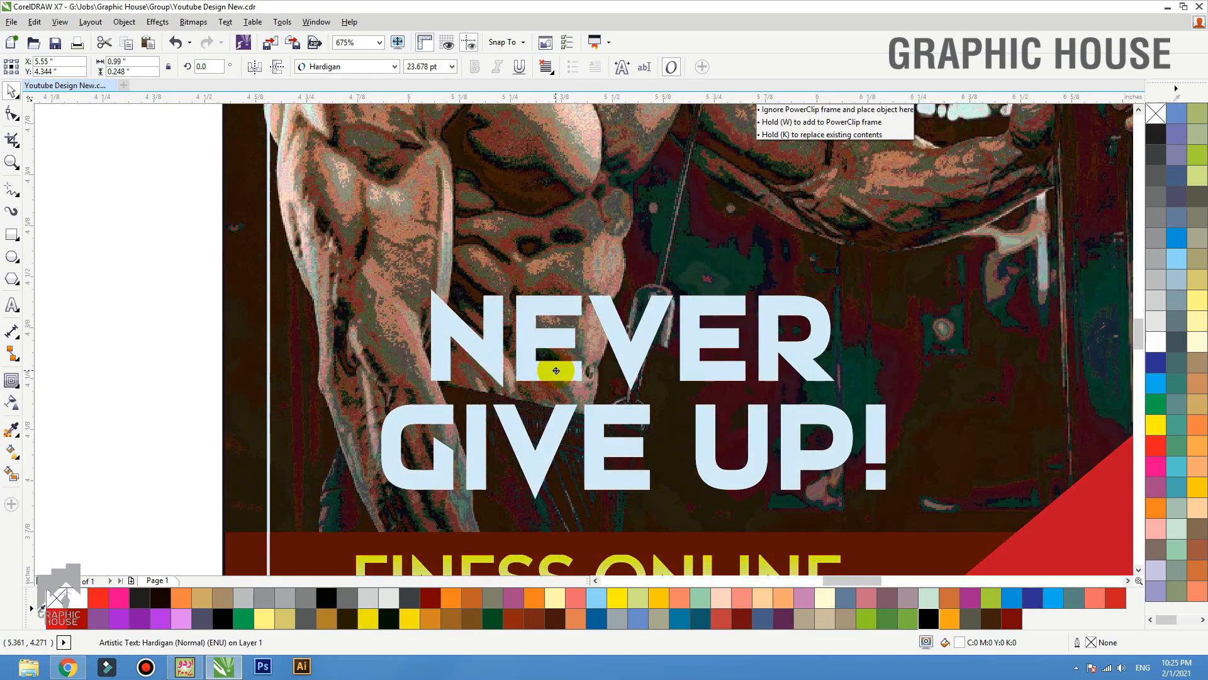
# - Group the "NEVER" and "GIVE UP!" lines and enlarge the group to about 1.29 by 0.54 inches
pyautogui.keyDown('shift'); pyautogui.click(632, 416); pyautogui.keyUp('shift')
pyautogui.scroll(-1, 632, 415)
pyautogui.hotkey('ctrl', 'g')
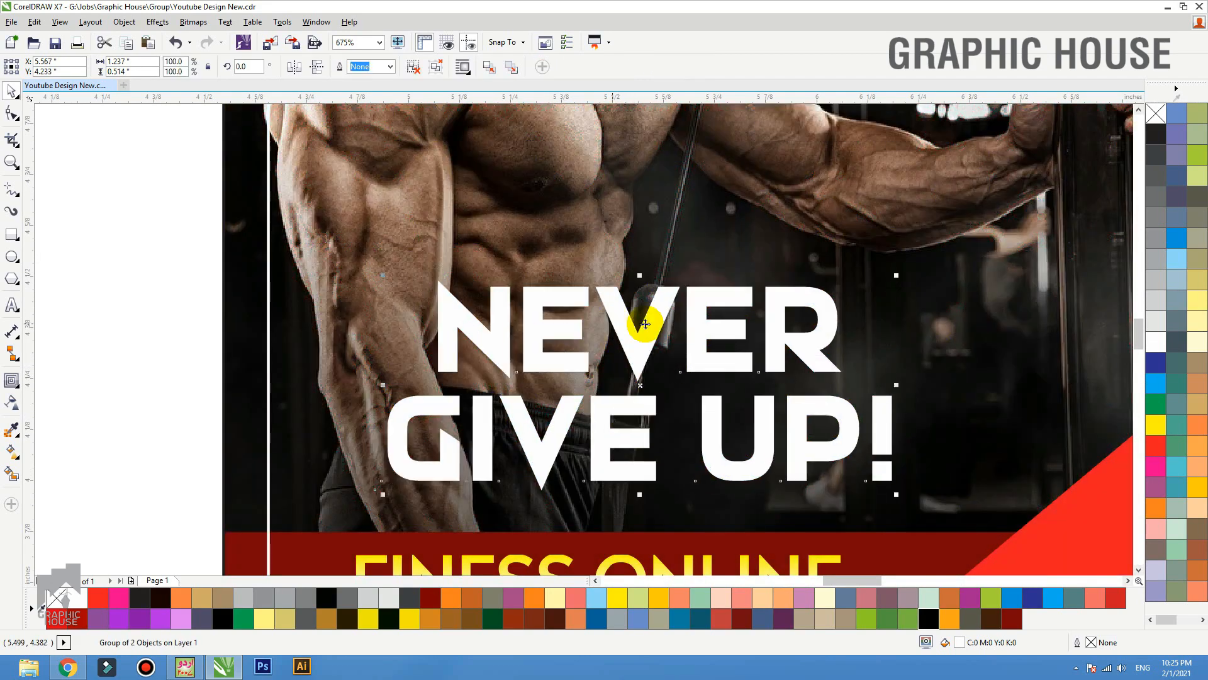
pyautogui.scroll(-1, 638, 319)
pyautogui.moveTo(769, 302); pyautogui.dragTo(766, 298)
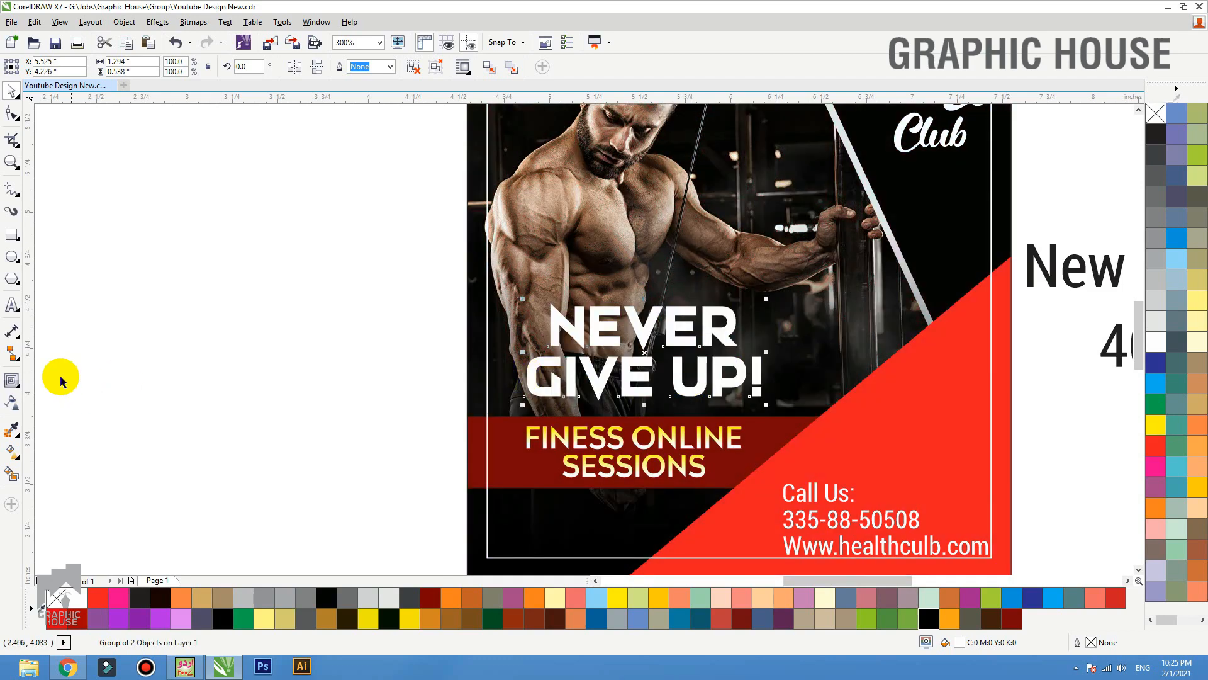
# - Add a black drop shadow with opacity 88 and feathering 5 to the "NEVER GIVE UP!" group, and break the shadow apart from it
pyautogui.click(11, 380)
pyautogui.click(50, 380)
pyautogui.moveTo(634, 401); pyautogui.dragTo(636, 395)
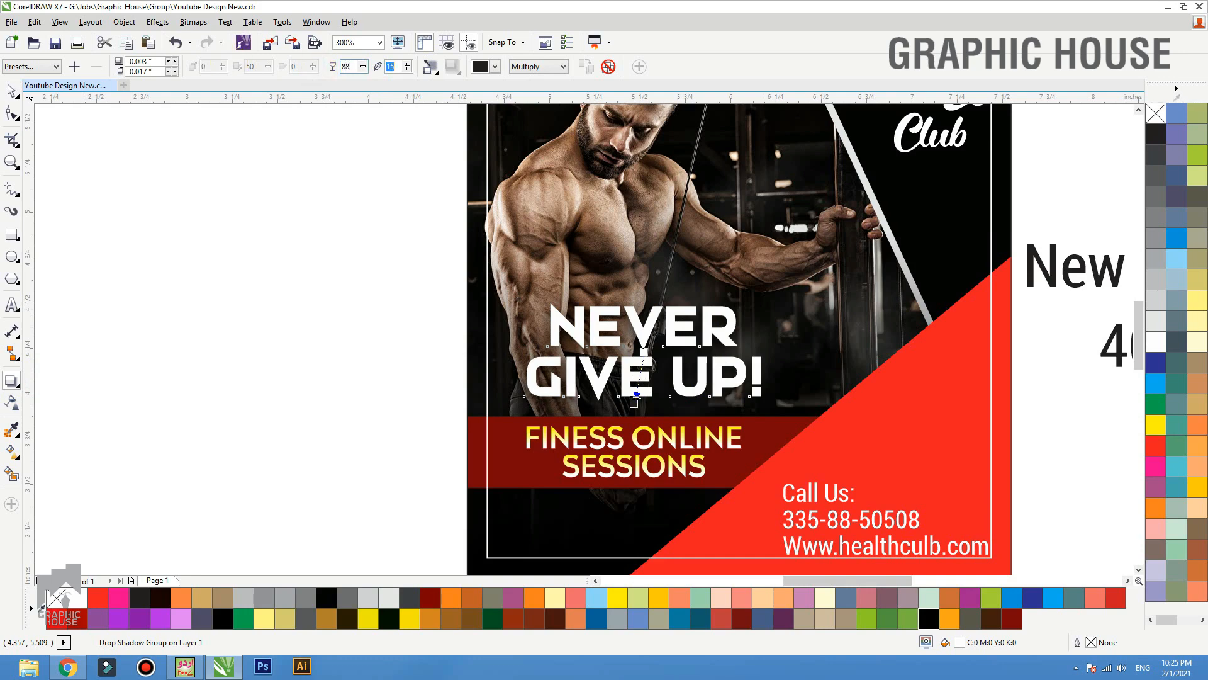
pyautogui.press('space')
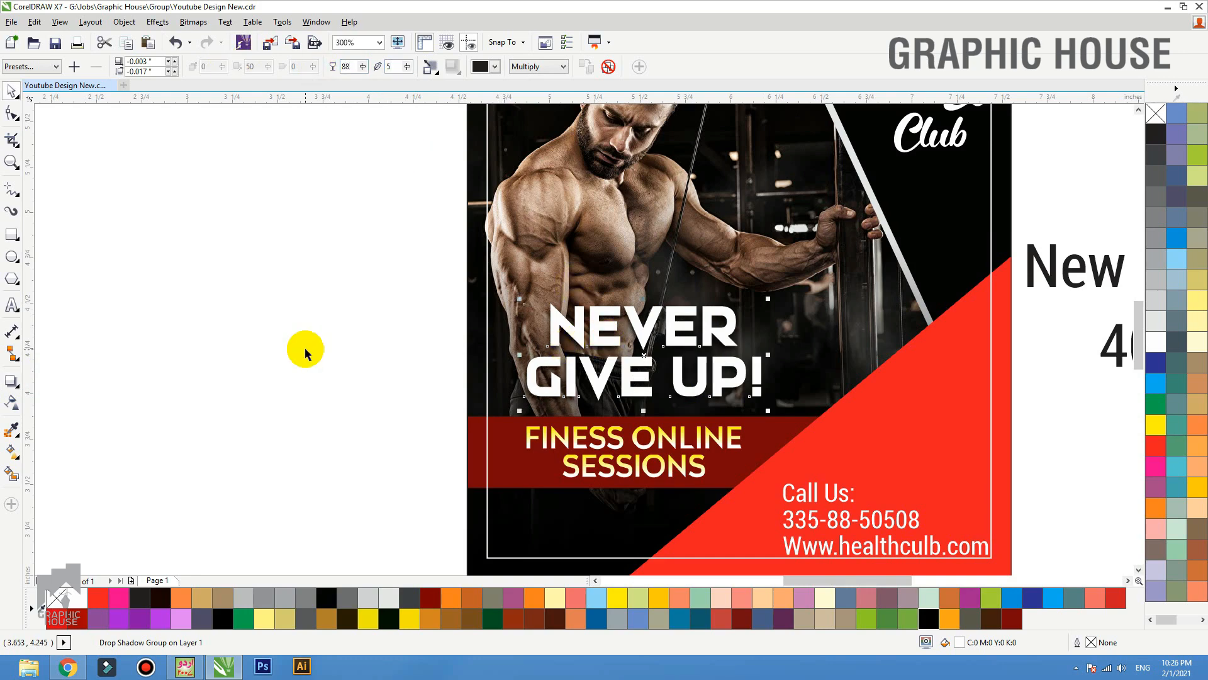
pyautogui.hotkey('ctrl', 'k')
# - Shift the detached shadow slightly down and to the right behind the "NEVER GIVE UP!" text
pyautogui.click(327, 254)
pyautogui.press('F2')
pyautogui.moveTo(332, 257); pyautogui.dragTo(803, 452)
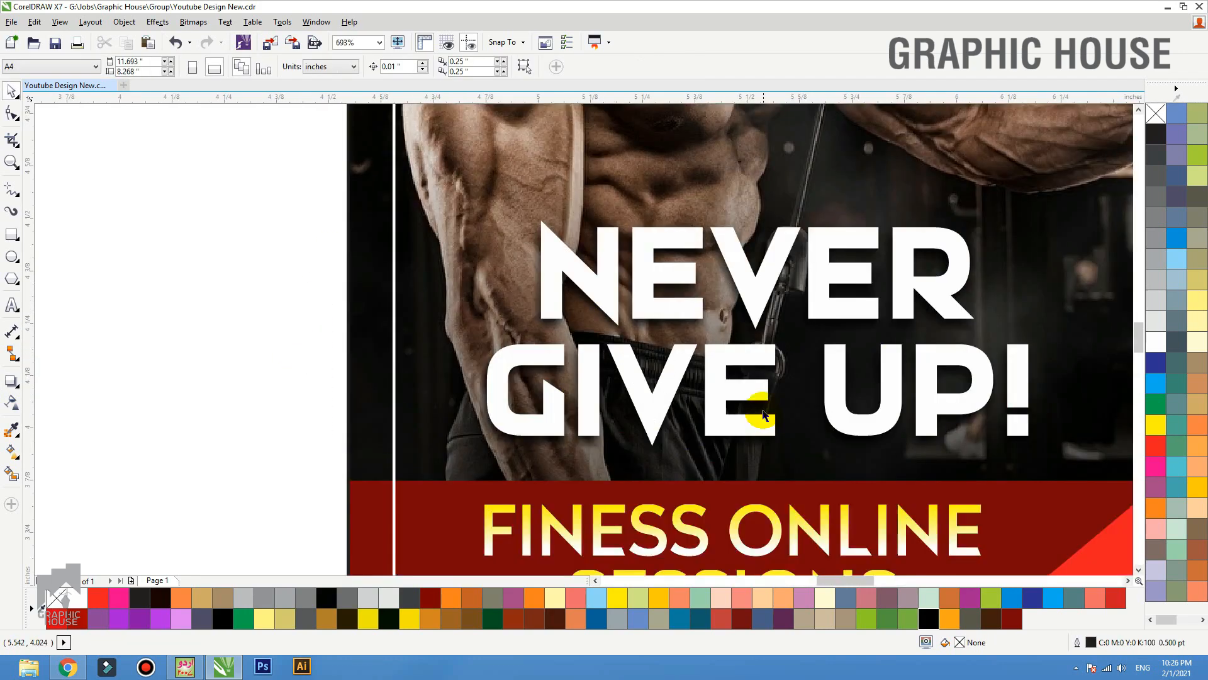
pyautogui.click(791, 366)
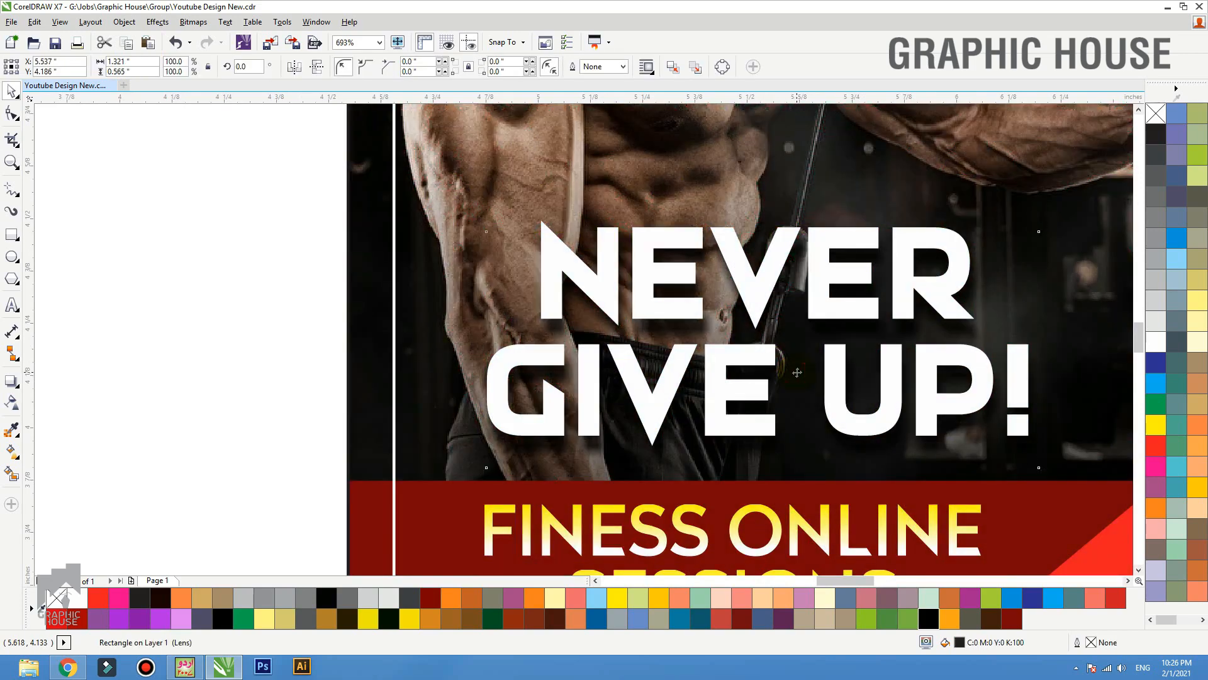
pyautogui.scroll(-3, 441, 365)
pyautogui.click(327, 369)
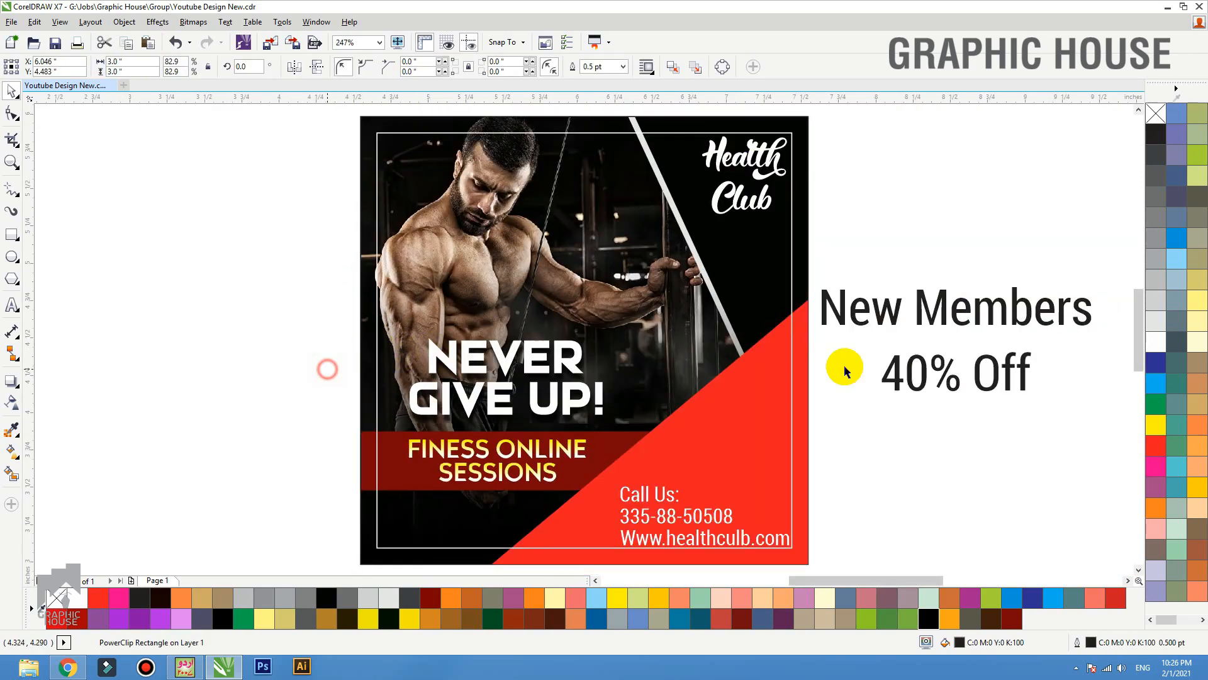
# - Move the "40% Off" text slightly up, closer to "New Members"
pyautogui.click(931, 376)
pyautogui.click(927, 363)
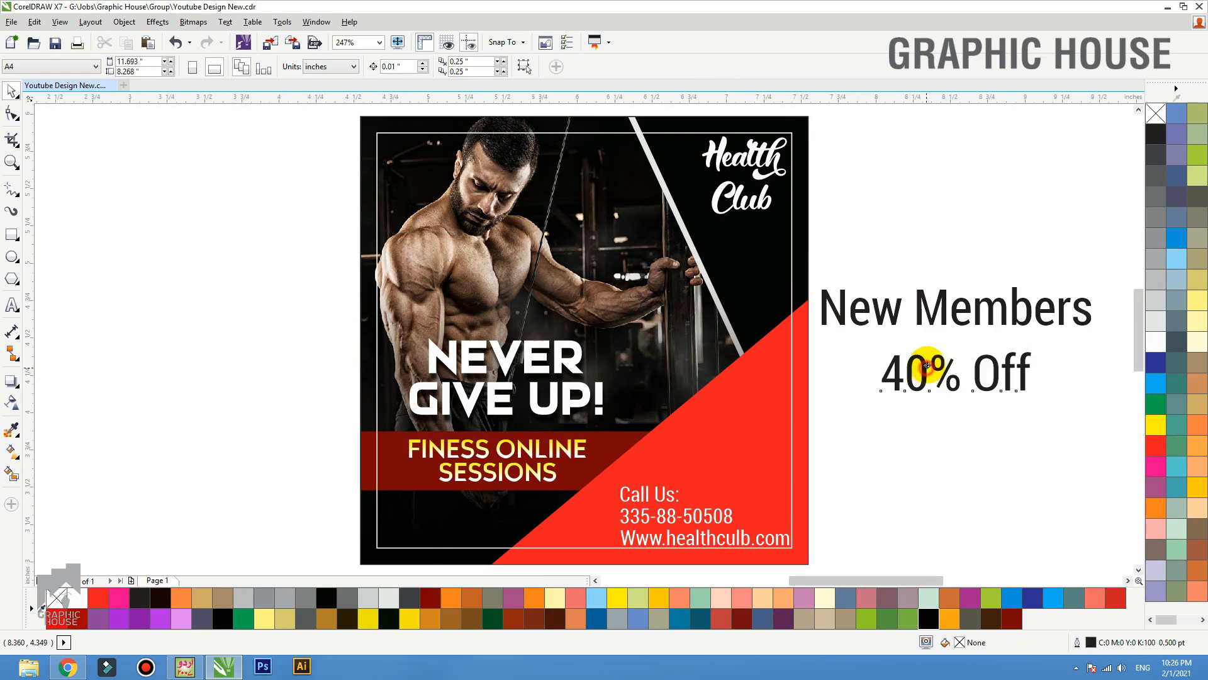
pyautogui.moveTo(928, 368); pyautogui.dragTo(928, 365)
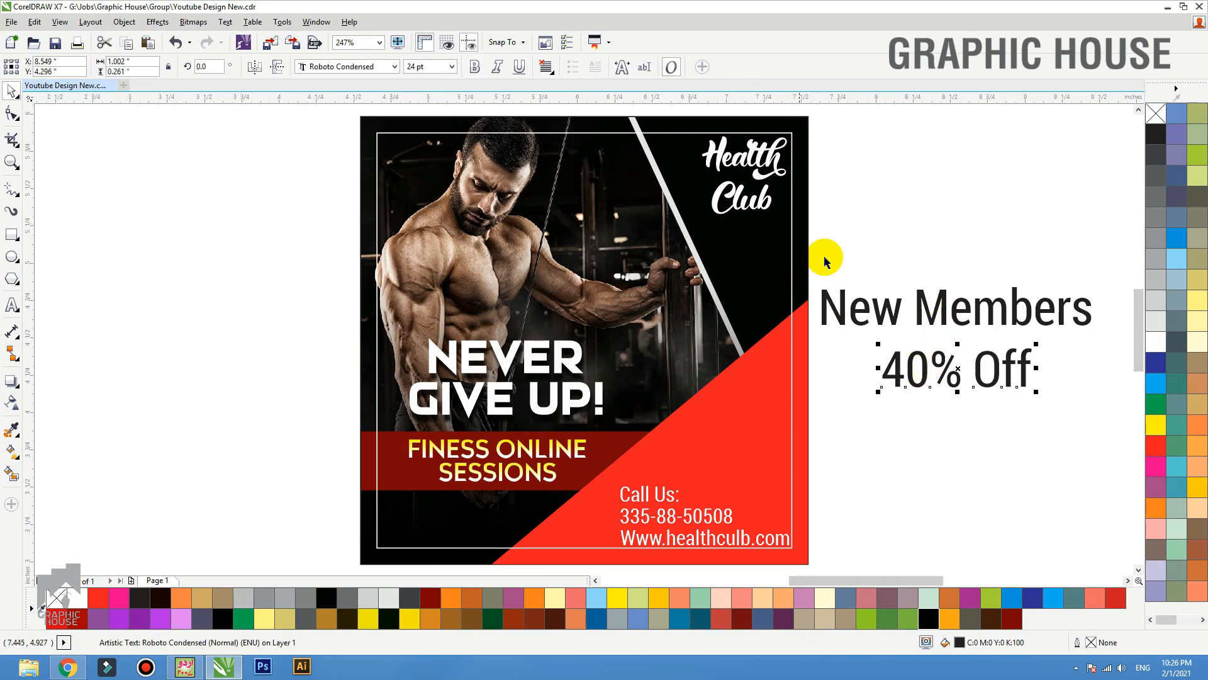
# - Draw a six-sided polygon about 0.52 by 0.61 inches, fill it golden yellow and place it over the red triangle's diagonal edge
pyautogui.click(884, 217)
pyautogui.scroll(1, 272, 334)
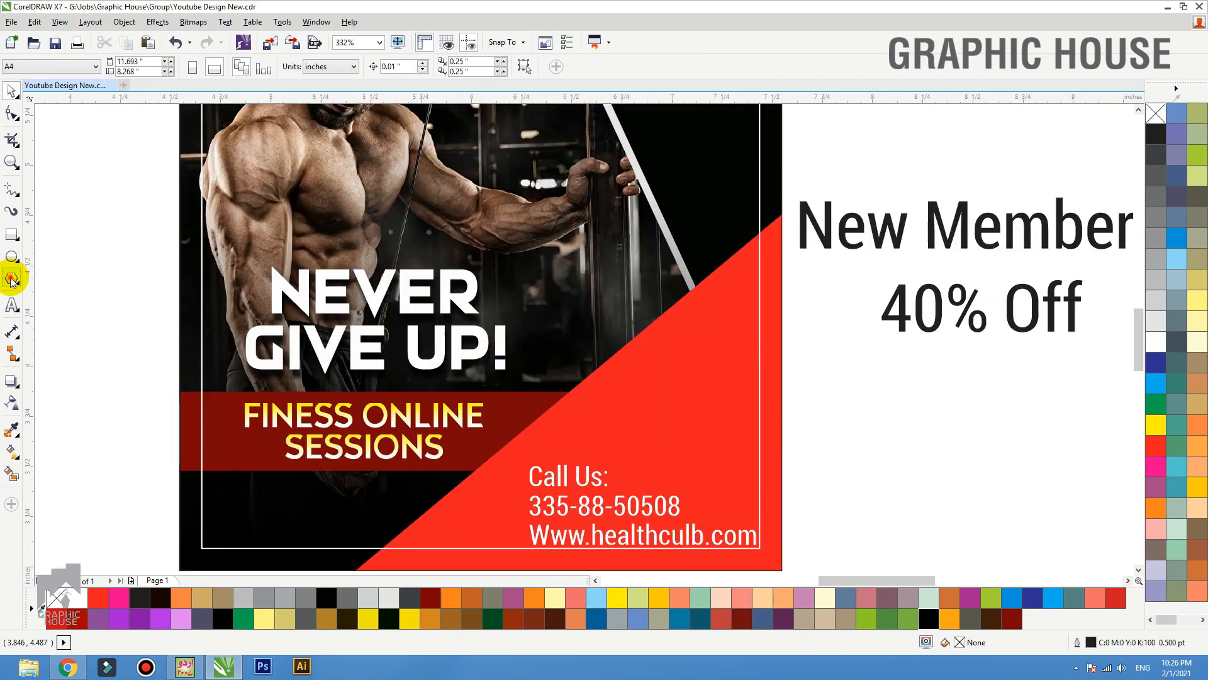
pyautogui.click(11, 278)
pyautogui.moveTo(605, 264); pyautogui.dragTo(651, 318)
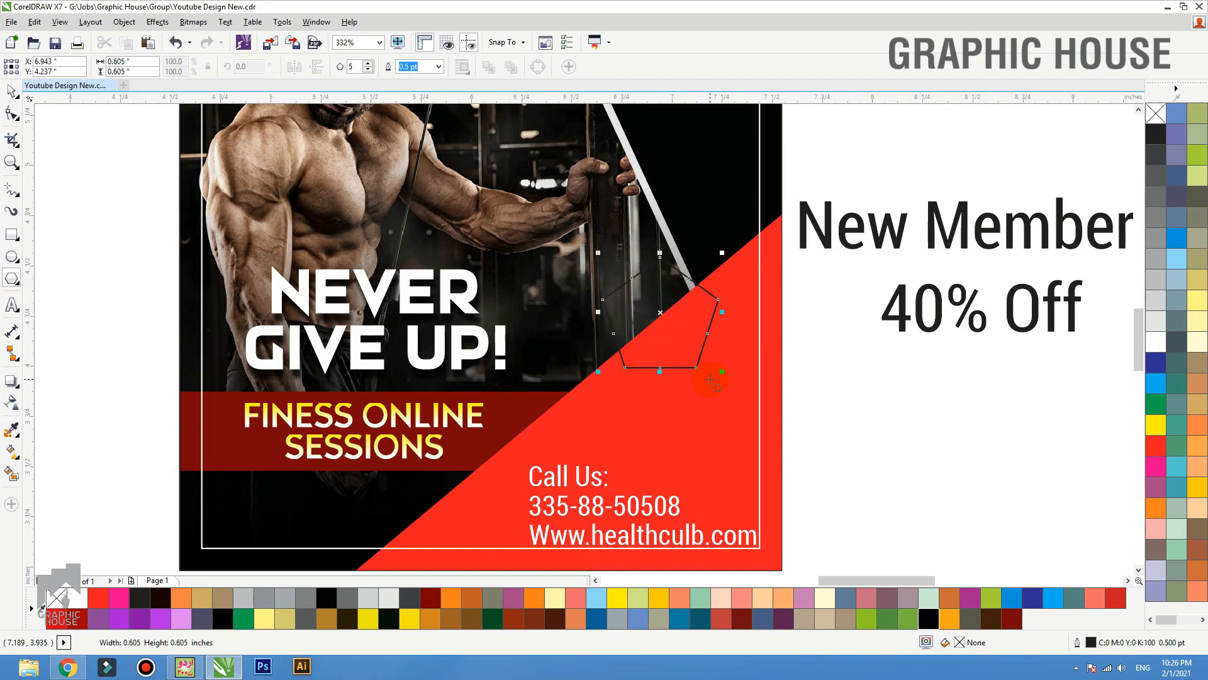
pyautogui.press('space')
pyautogui.click(368, 63)
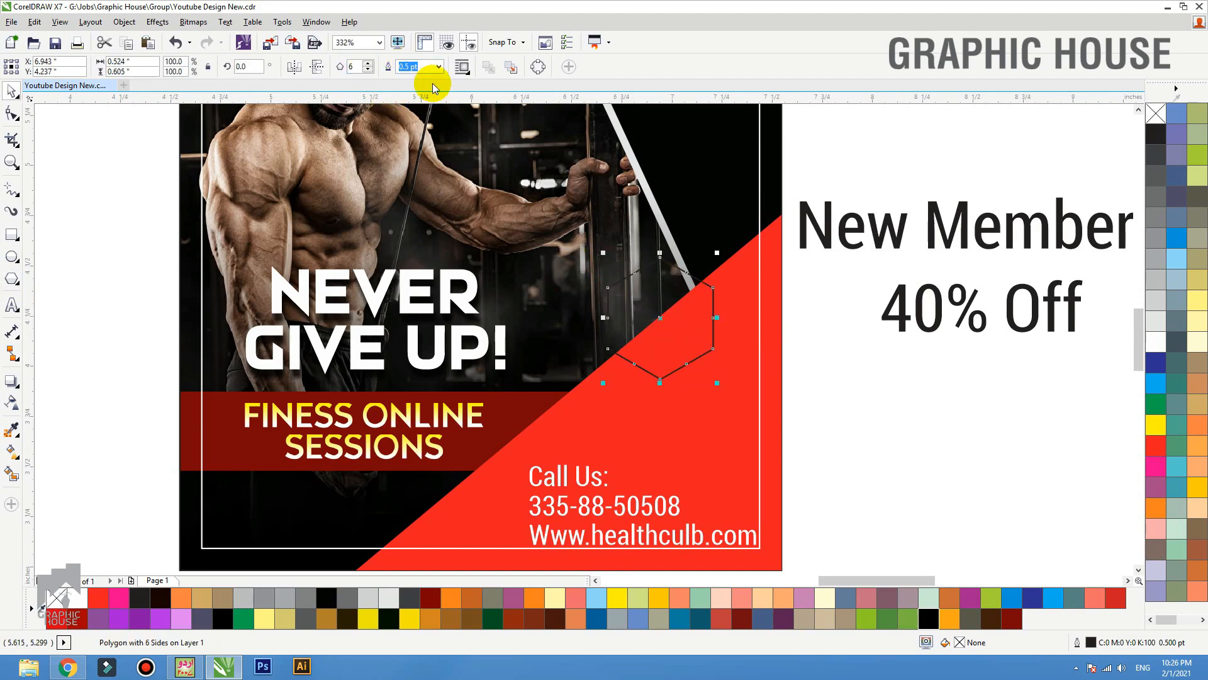
pyautogui.click(1198, 488)
pyautogui.moveTo(689, 323); pyautogui.dragTo(663, 343)
# - Move "New Members" and "40% Off" in front of the yellow hexagon and scale both lines down to about 6.6 pt
pyautogui.click(942, 328)
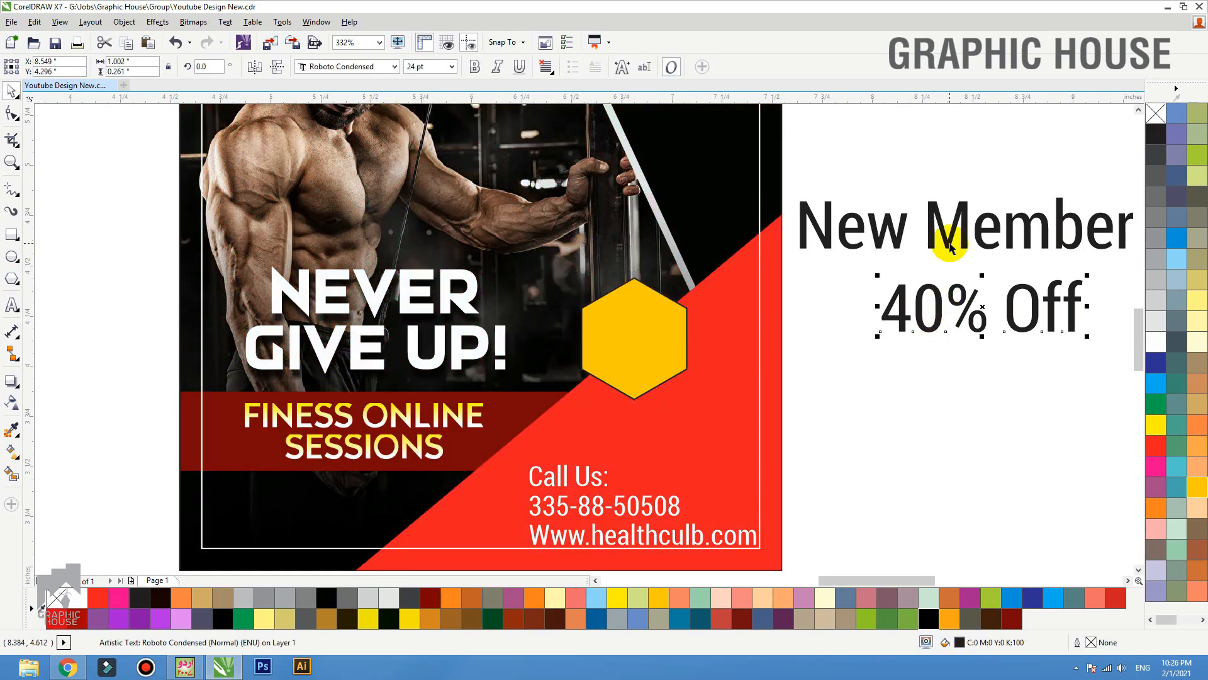
pyautogui.keyDown('shift'); pyautogui.click(949, 237); pyautogui.keyUp('shift')
pyautogui.moveTo(949, 237); pyautogui.dragTo(623, 307)
pyautogui.hotkey('shift', 'pageup')
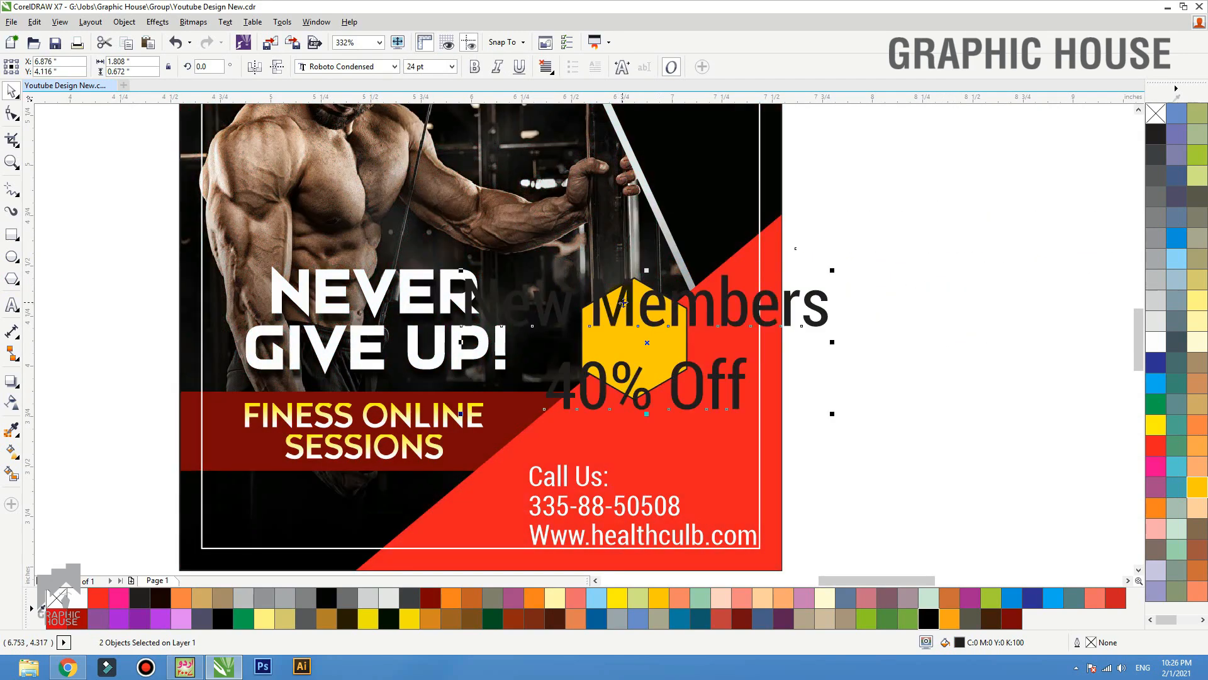
pyautogui.moveTo(834, 272); pyautogui.dragTo(735, 278)
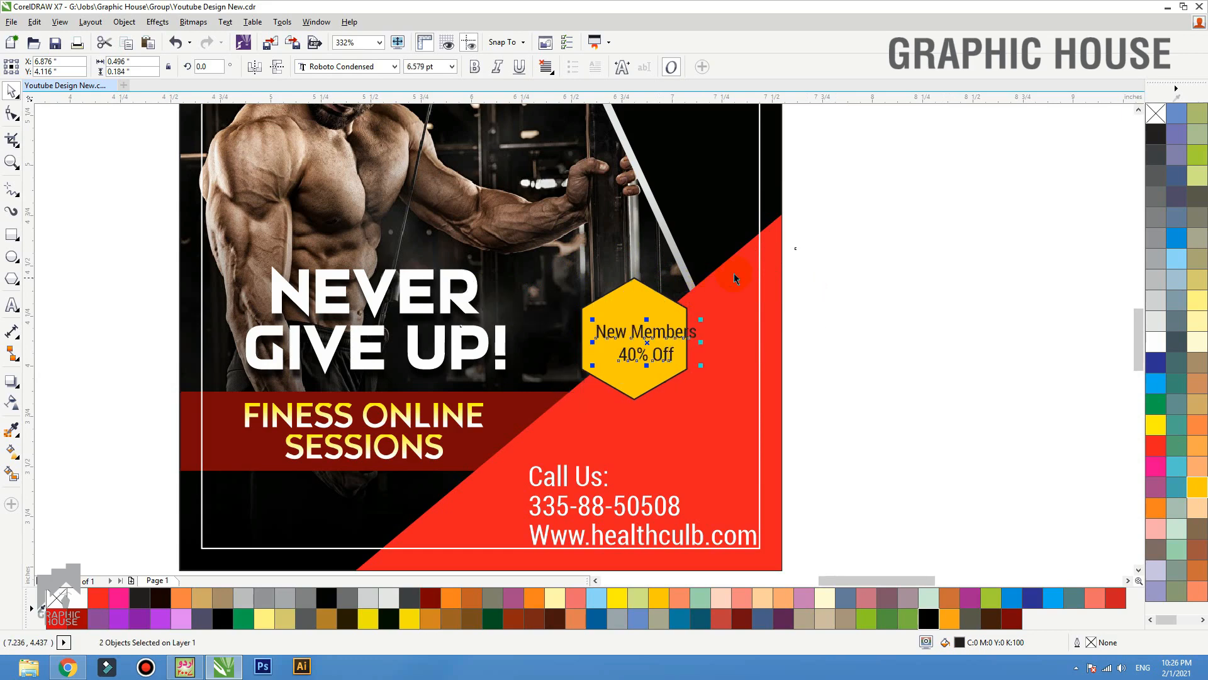
# - Move the "New Members" line up toward the top of the yellow hexagon
pyautogui.moveTo(468, 420); pyautogui.dragTo(460, 430)
pyautogui.click(1024, 338)
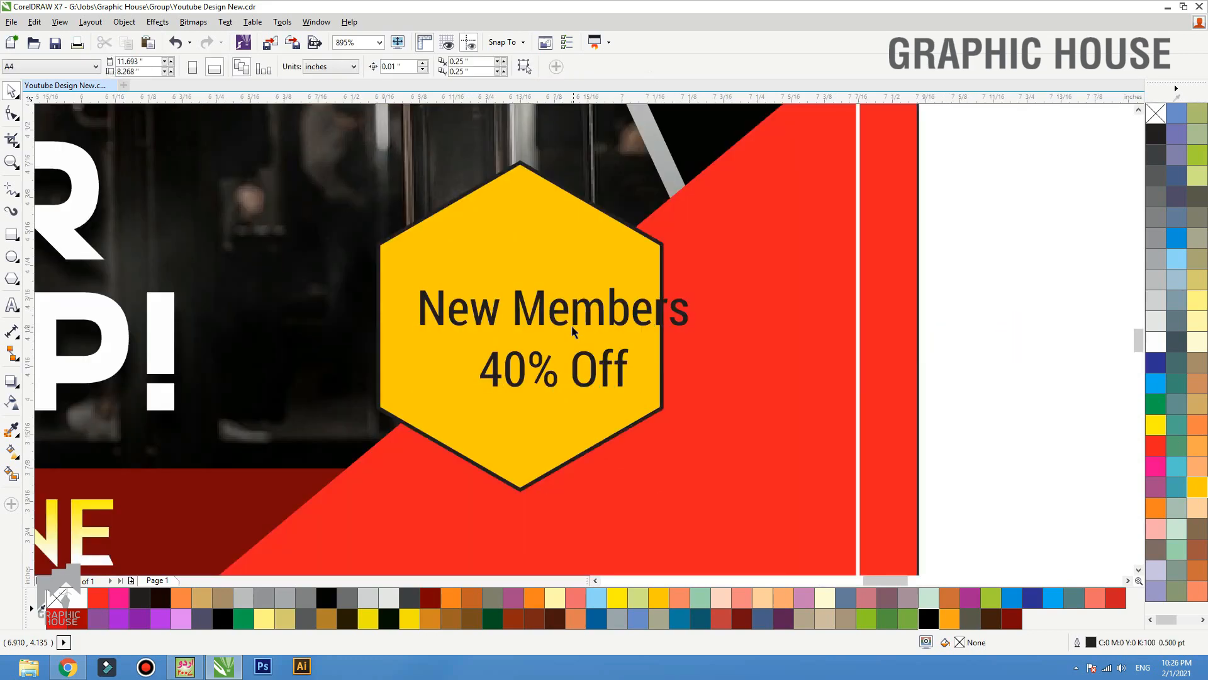
pyautogui.moveTo(564, 319); pyautogui.dragTo(562, 238)
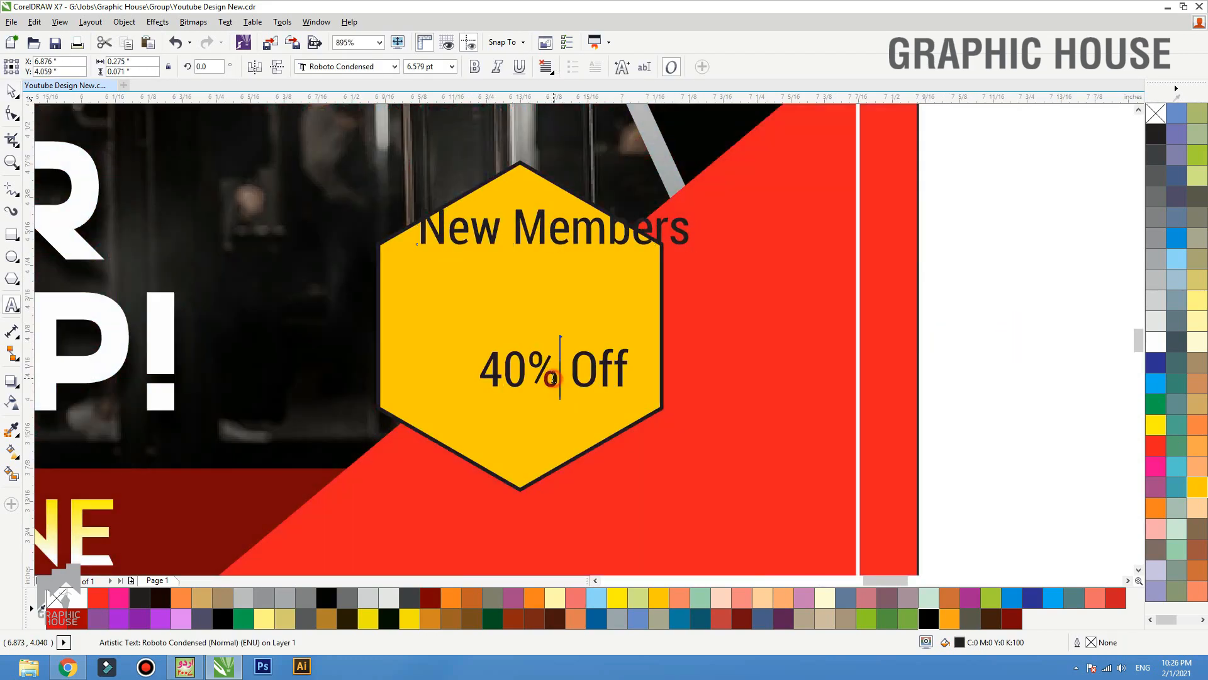
# - Cut "40%" out of the "40% Off" line and paste it as a separate text object beside the hexagon
pyautogui.moveTo(552, 377); pyautogui.dragTo(399, 391)
pyautogui.hotkey('ctrl', 'x')
pyautogui.click(708, 396)
pyautogui.hotkey('ctrl', 'v')
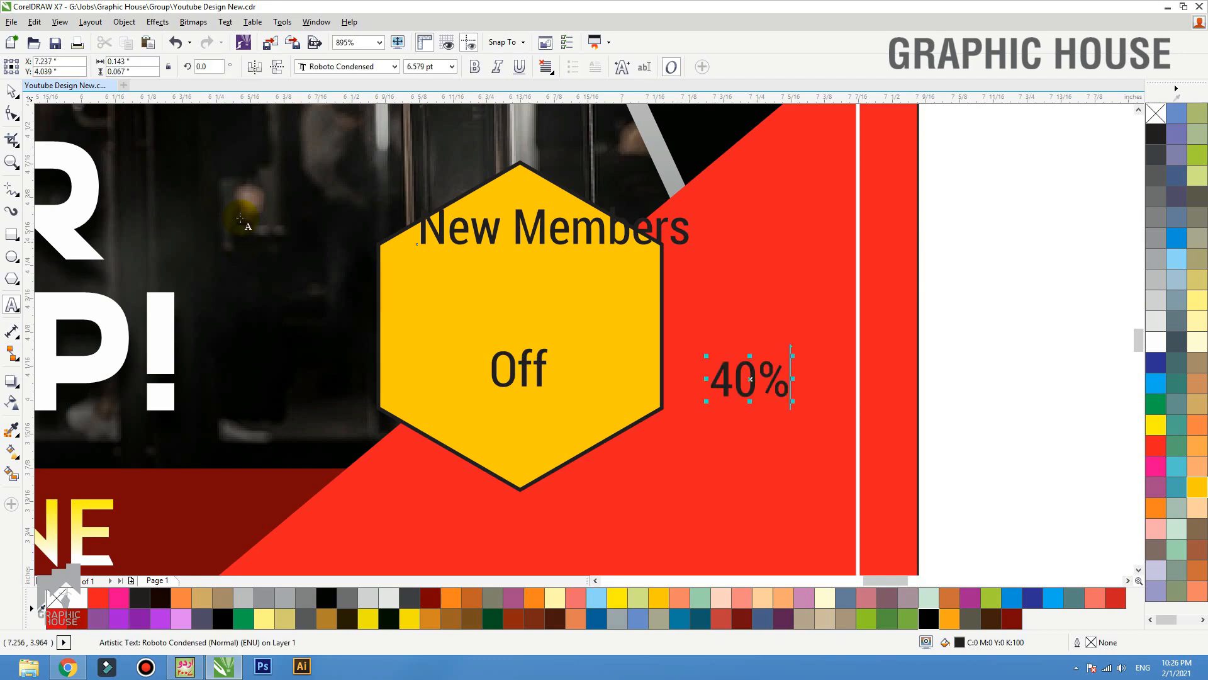
pyautogui.click(11, 91)
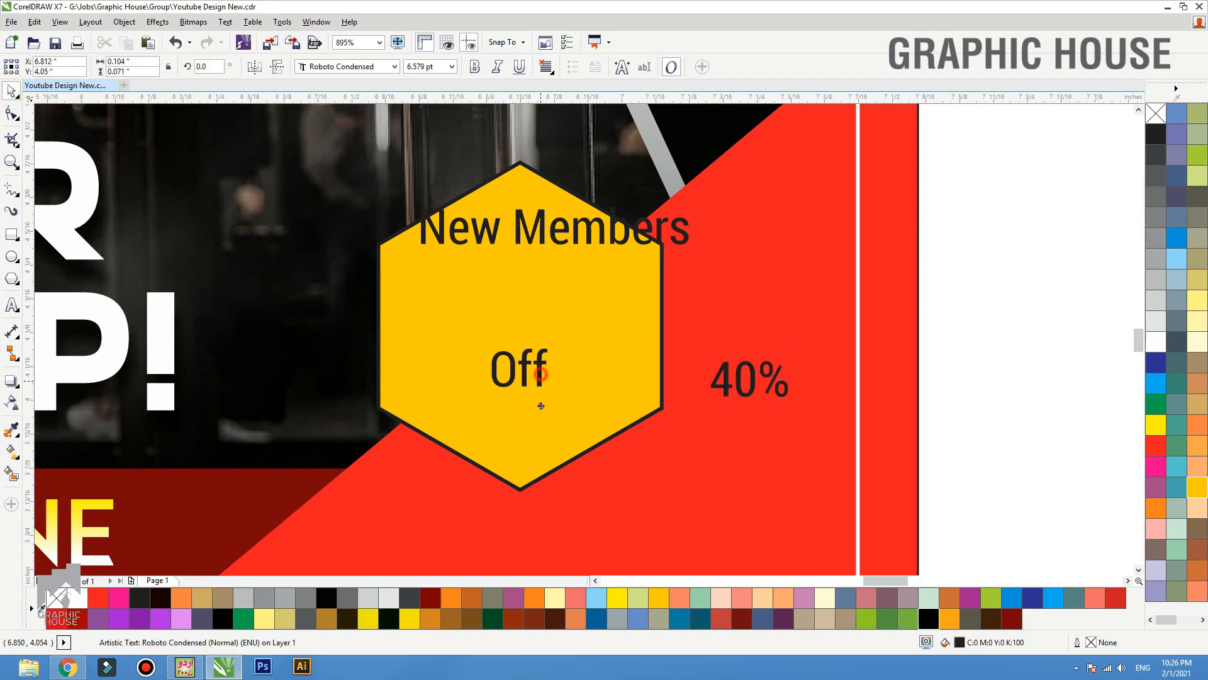
# - Move "Off" to the bottom of the hexagon, and place "40%" in its middle enlarged to about 21 pt
pyautogui.moveTo(541, 406); pyautogui.dragTo(539, 447)
pyautogui.moveTo(741, 395); pyautogui.dragTo(431, 404)
pyautogui.moveTo(547, 309); pyautogui.dragTo(654, 285)
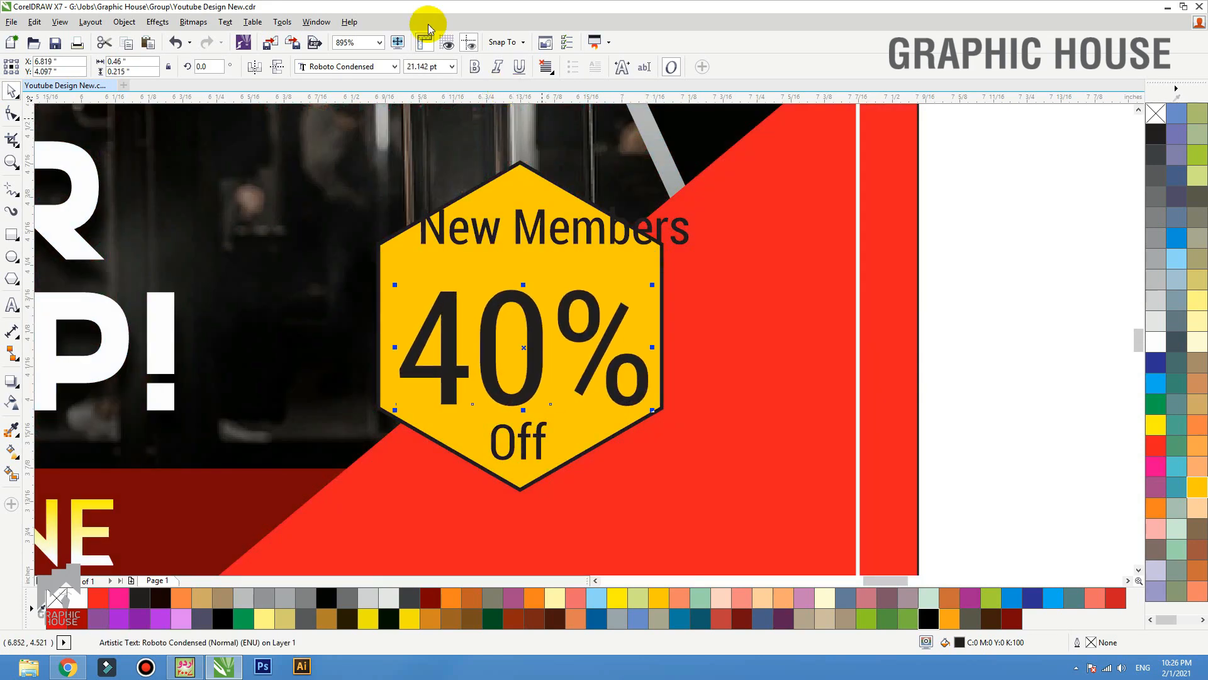
# - Make "40%" bold, scale it down to about 18.8 pt and fill it with pure black
pyautogui.click(475, 66)
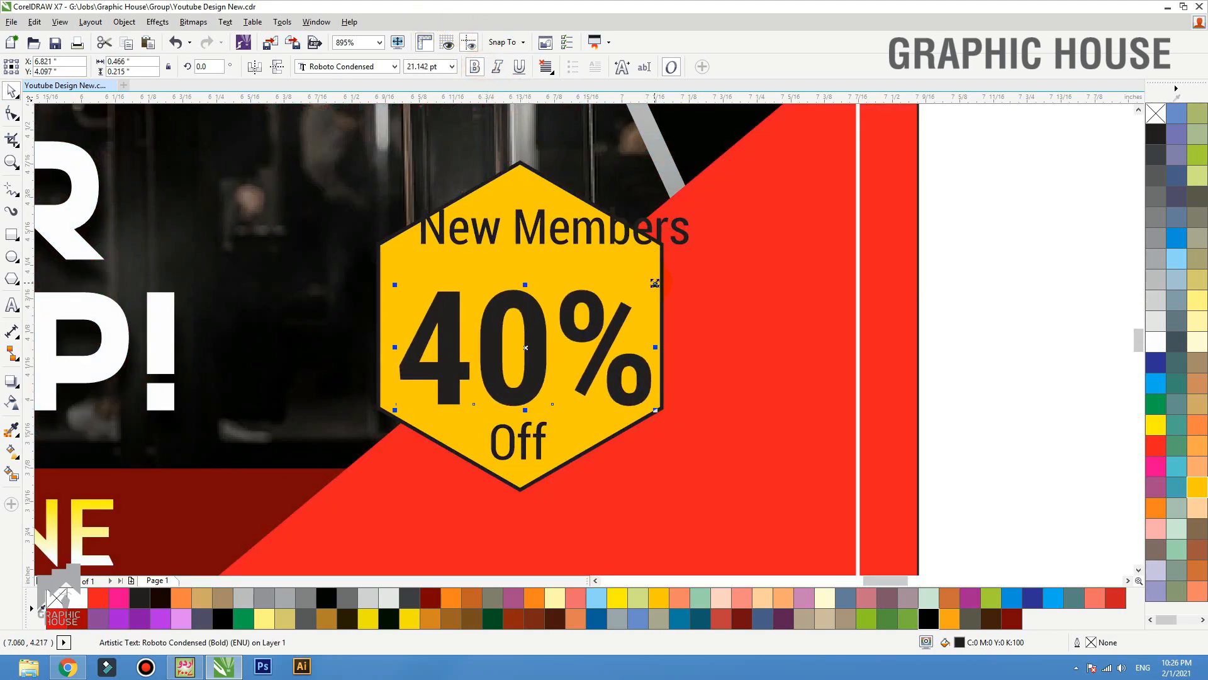
pyautogui.moveTo(655, 283); pyautogui.dragTo(642, 290)
pyautogui.click(929, 619)
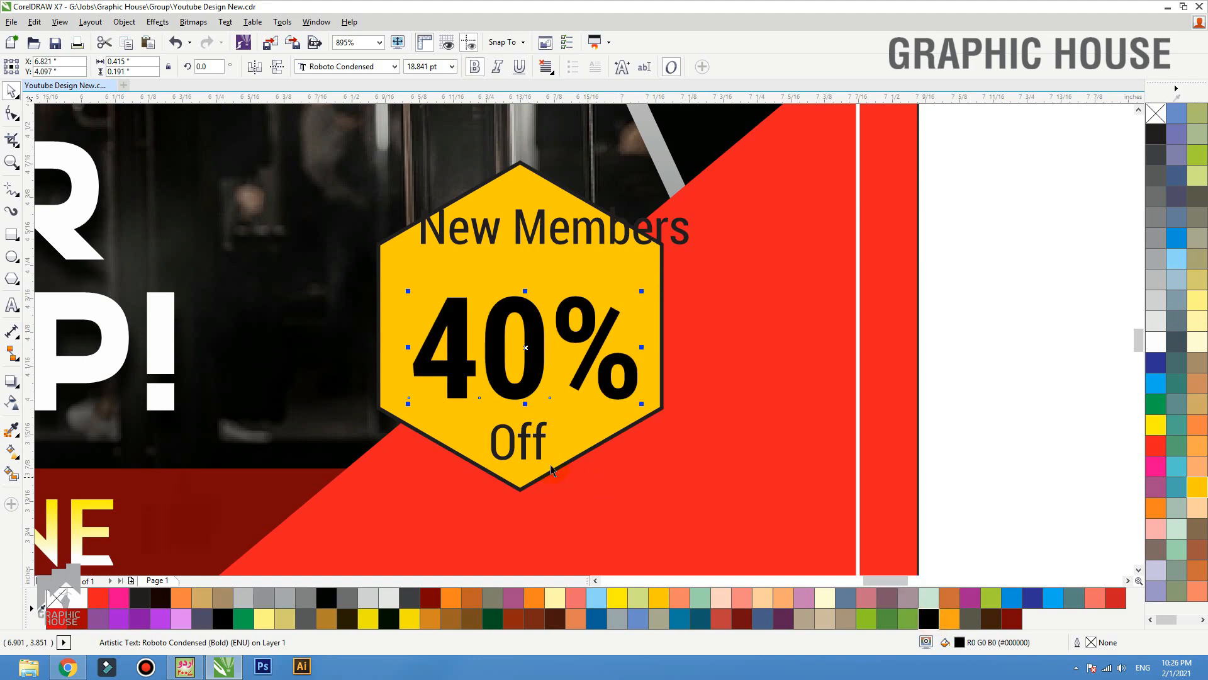
pyautogui.press('Tab')
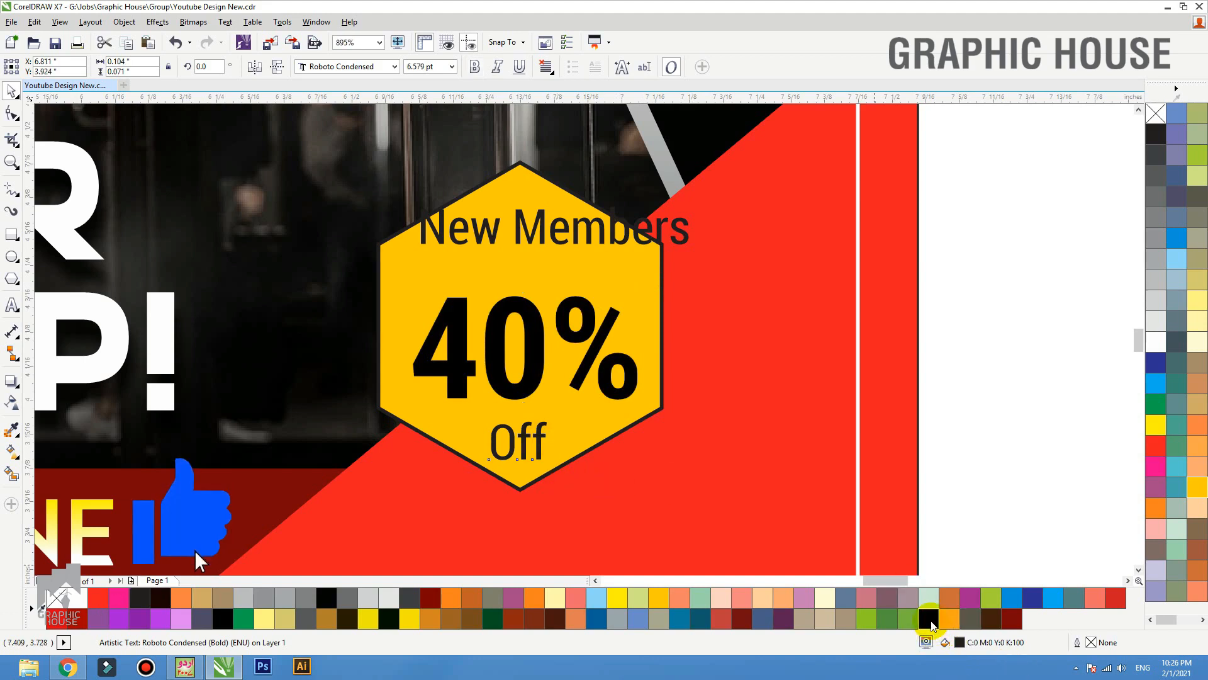
# - Split "New Members" into two separate lines stacked above "40%" and set "New" in the Retrofest font
pyautogui.click(522, 233)
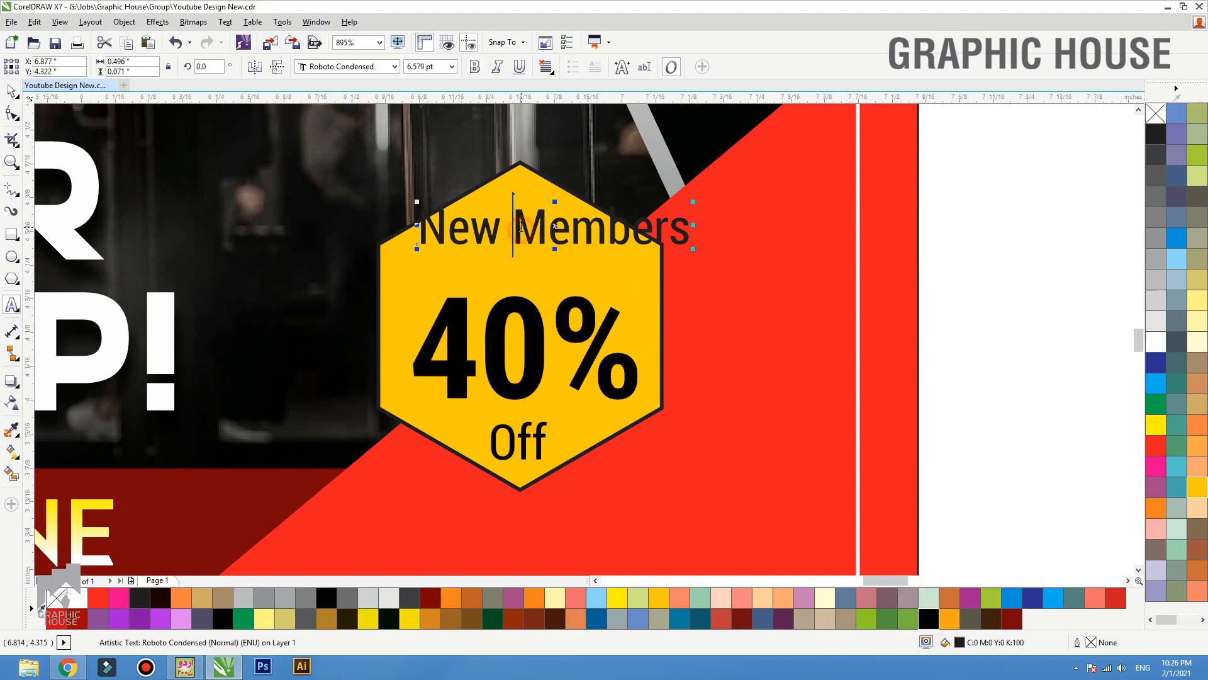
pyautogui.press('Return')
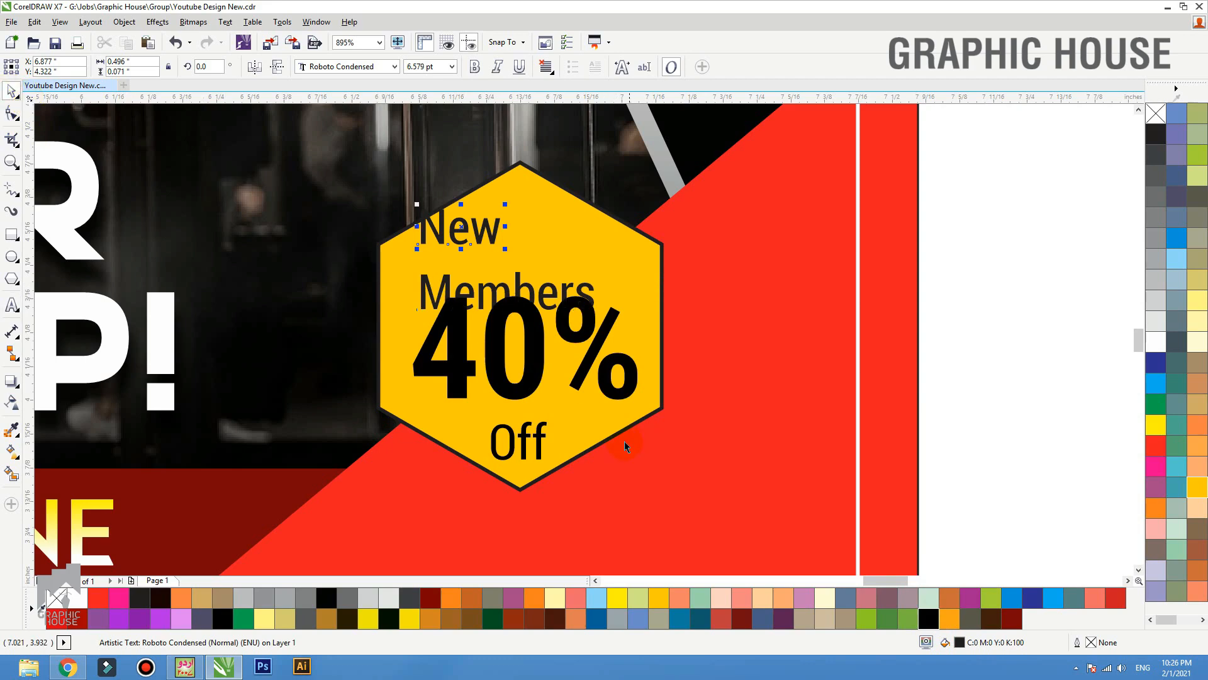
pyautogui.moveTo(508, 292); pyautogui.dragTo(504, 252)
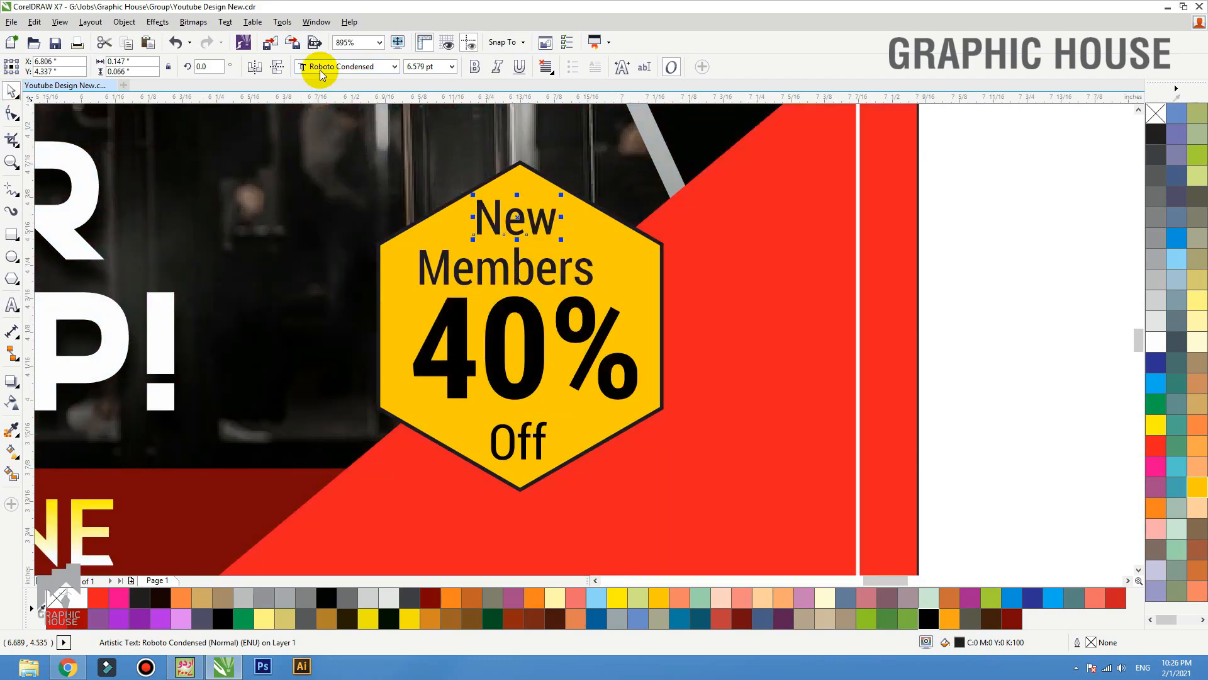
pyautogui.click(320, 66)
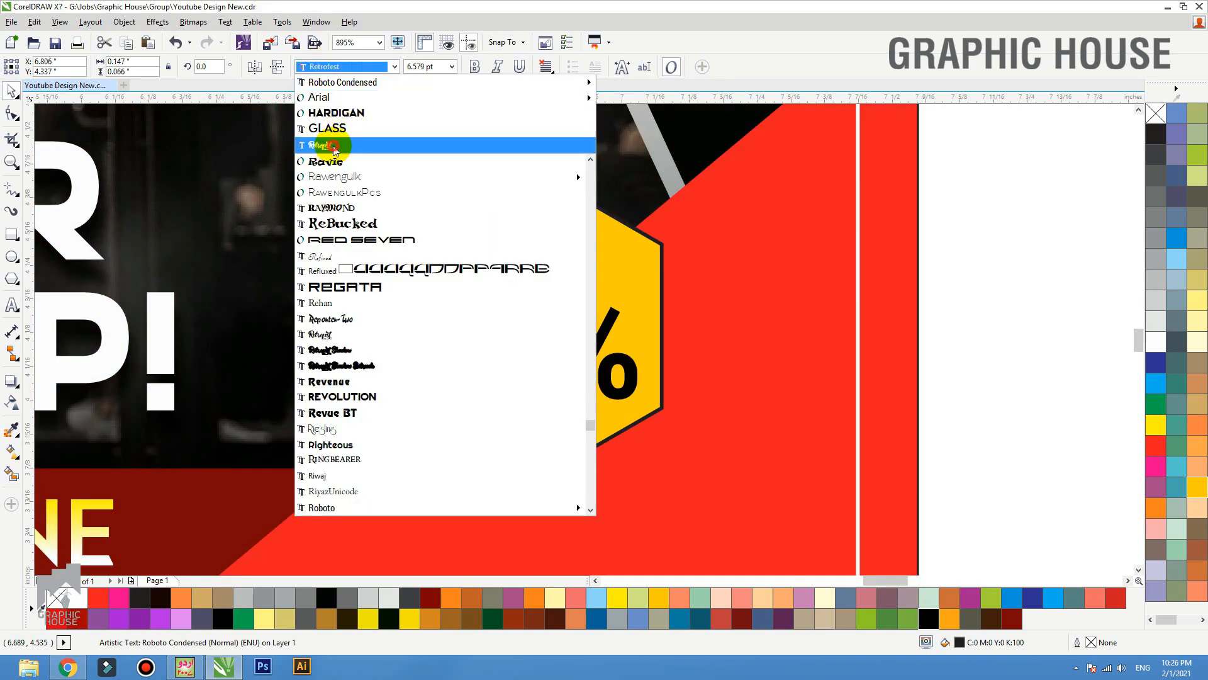
pyautogui.click(332, 146)
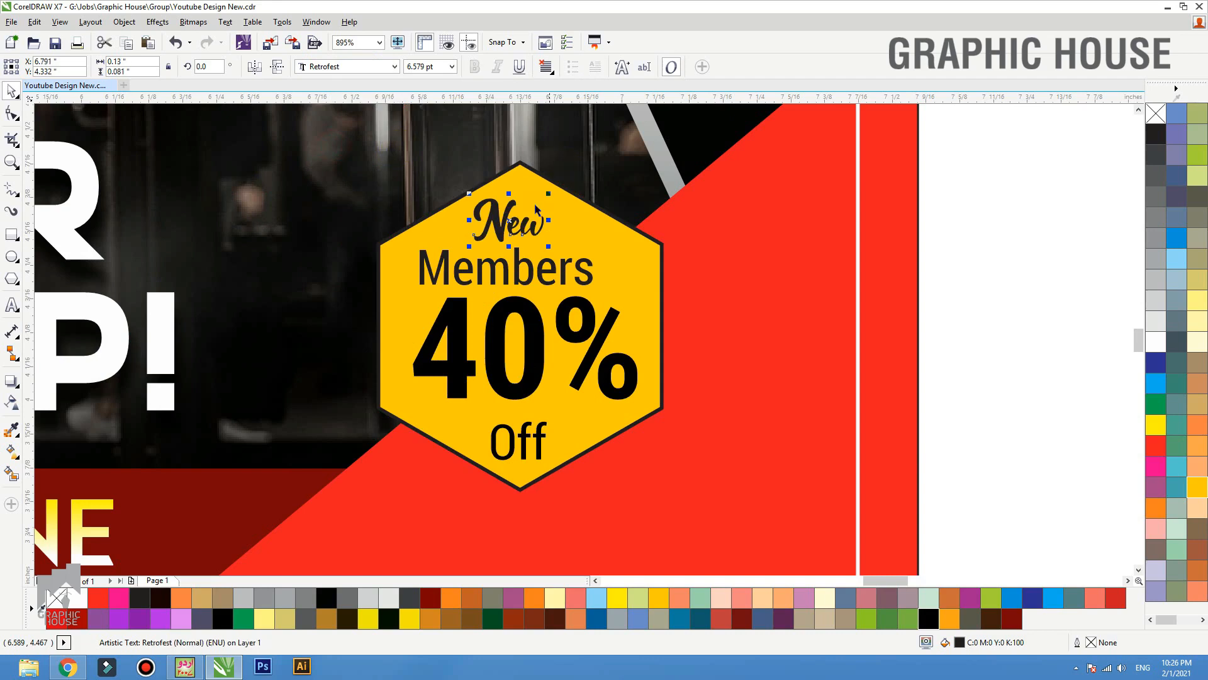
# - Center "New", "Members", "40%" and "Off" horizontally on the yellow hexagon
pyautogui.keyDown('shift'); pyautogui.click(619, 261); pyautogui.keyUp('shift')
pyautogui.press('c')
pyautogui.moveTo(959, 168); pyautogui.dragTo(293, 454)
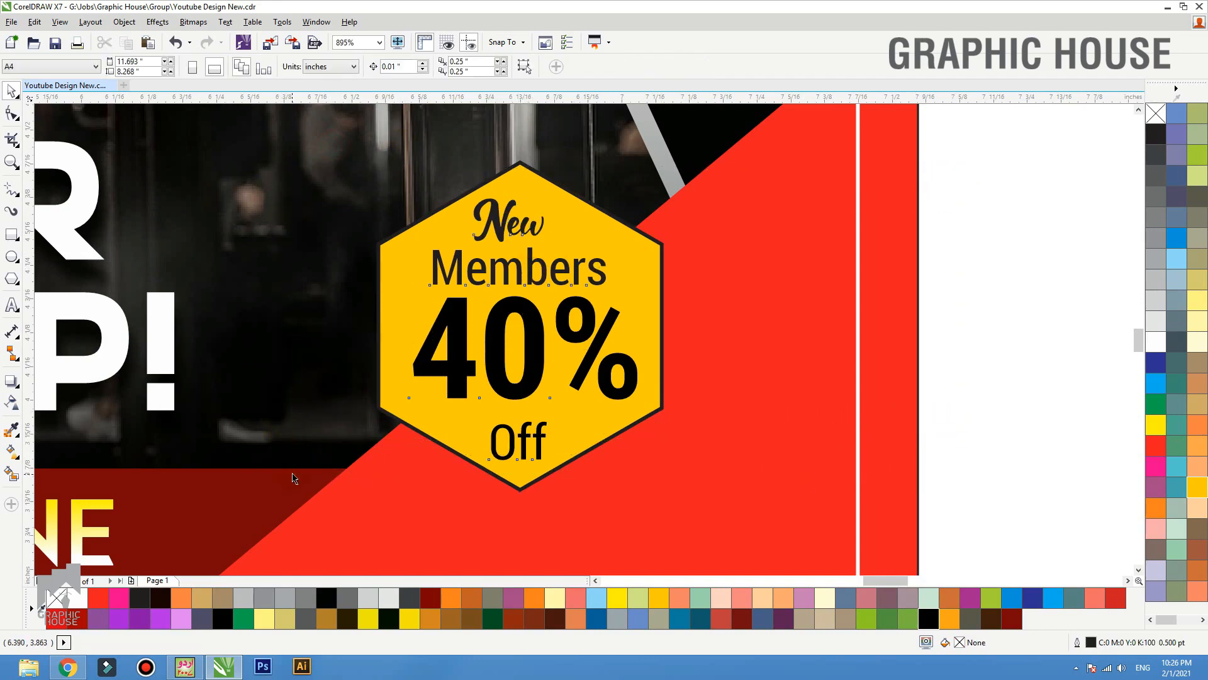
pyautogui.press('c')
pyautogui.keyDown('shift'); pyautogui.click(650, 262); pyautogui.keyUp('shift')
pyautogui.press('c')
pyautogui.click(1001, 156)
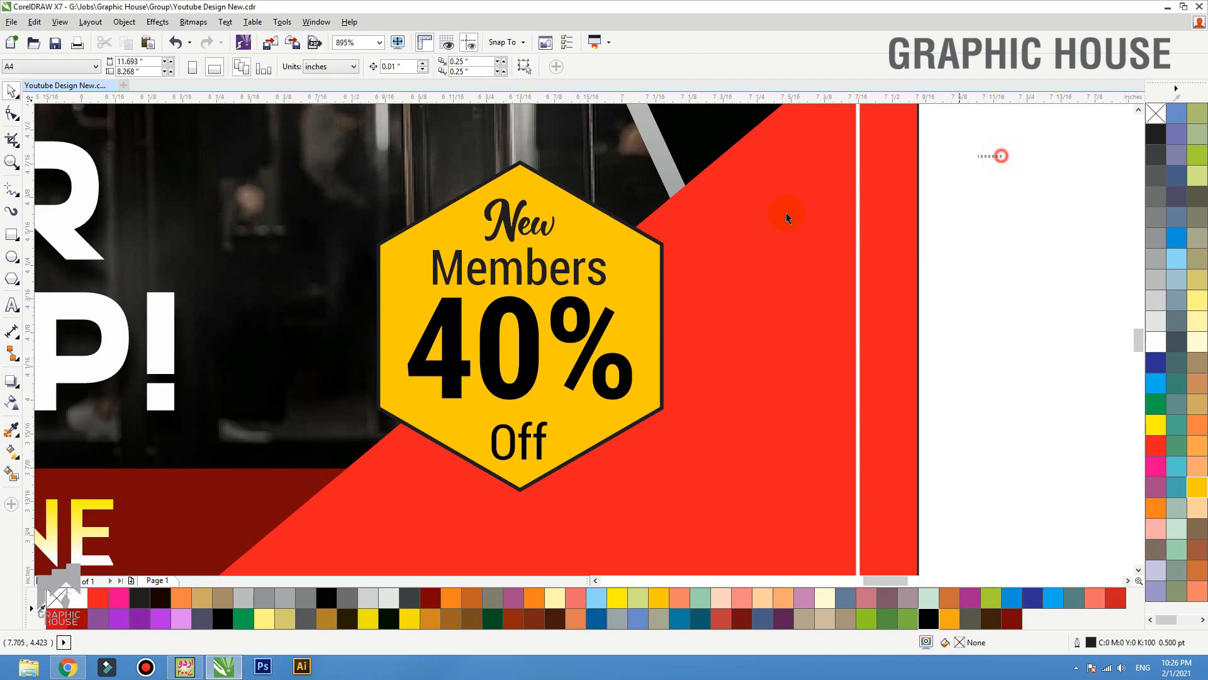
# - Fill all four badge text lines with pure black, group them and center the group vertically on the hexagon
pyautogui.moveTo(787, 217); pyautogui.dragTo(328, 486)
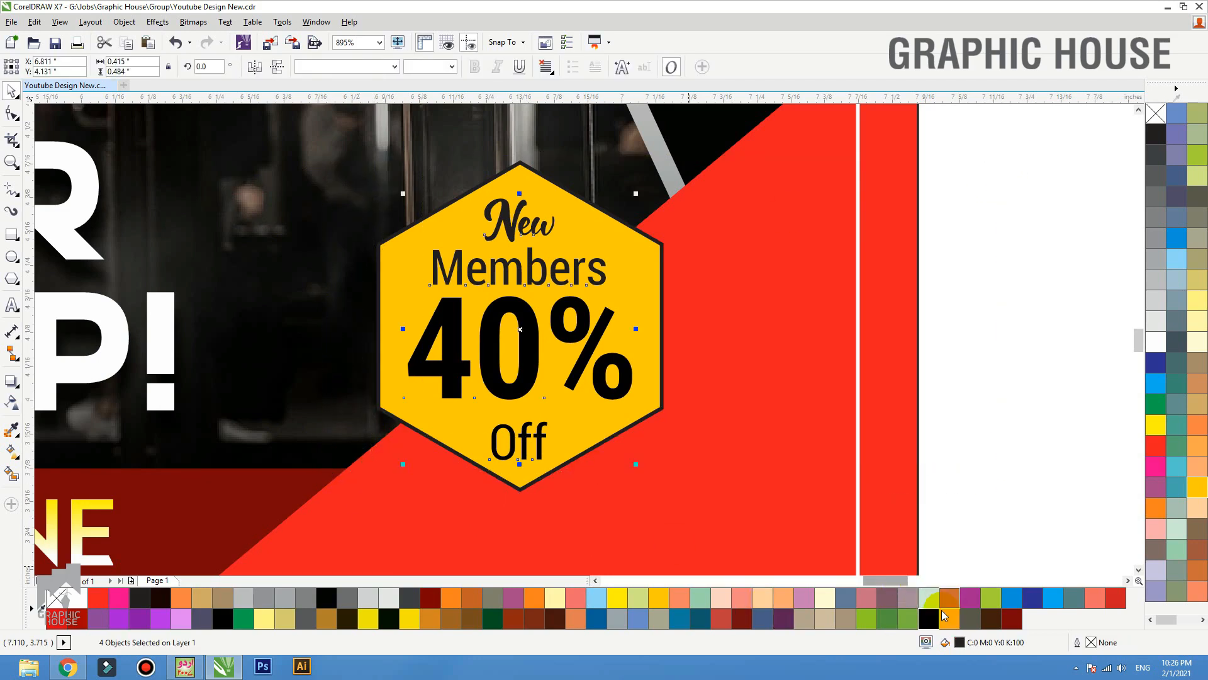
pyautogui.click(930, 621)
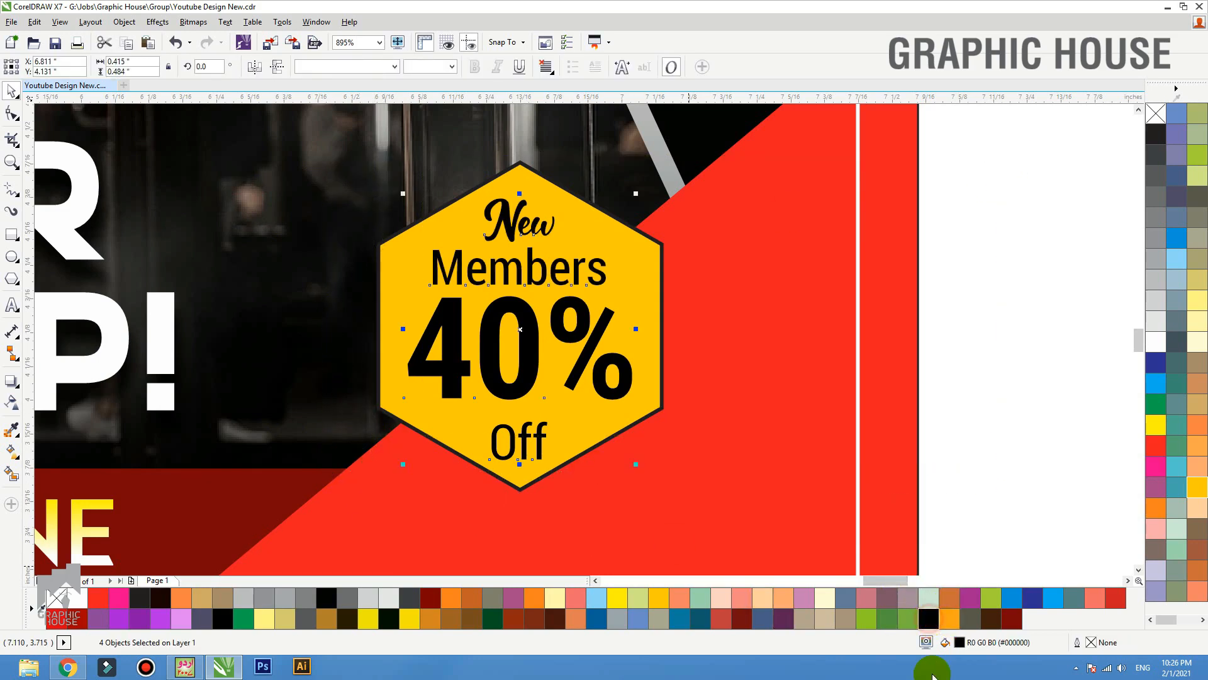
pyautogui.hotkey('ctrl', 'g')
pyautogui.keyDown('shift'); pyautogui.click(655, 296); pyautogui.keyUp('shift')
pyautogui.press('e')
# - Give the hexagon a pure black outline and a drop shadow with opacity 40 and feathering 5
pyautogui.click(658, 265)
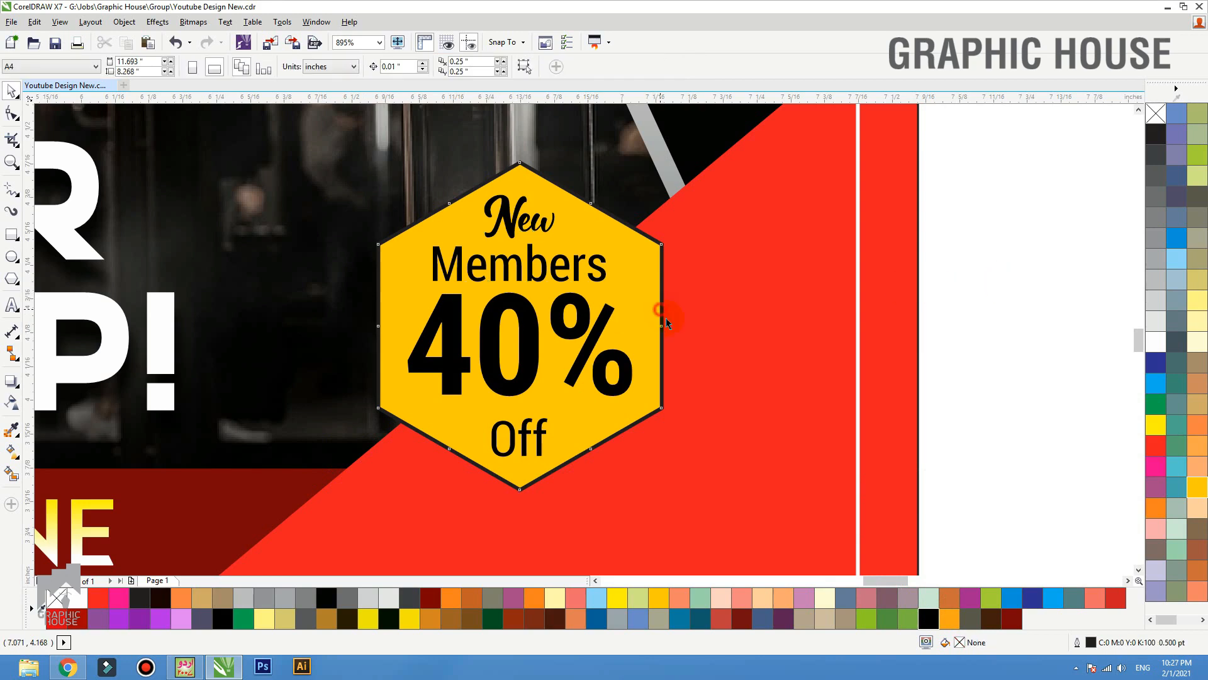
pyautogui.rightClick(933, 618)
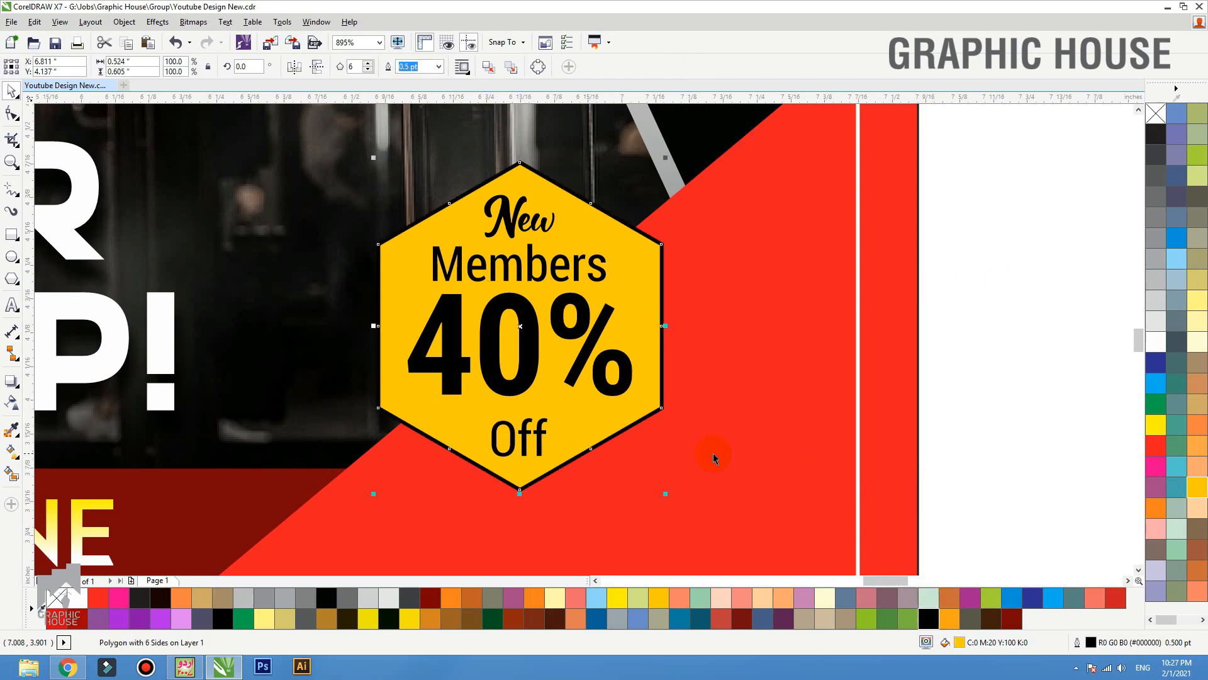
pyautogui.moveTo(520, 488); pyautogui.dragTo(486, 246)
pyautogui.moveTo(396, 67); pyautogui.dragTo(330, 67)
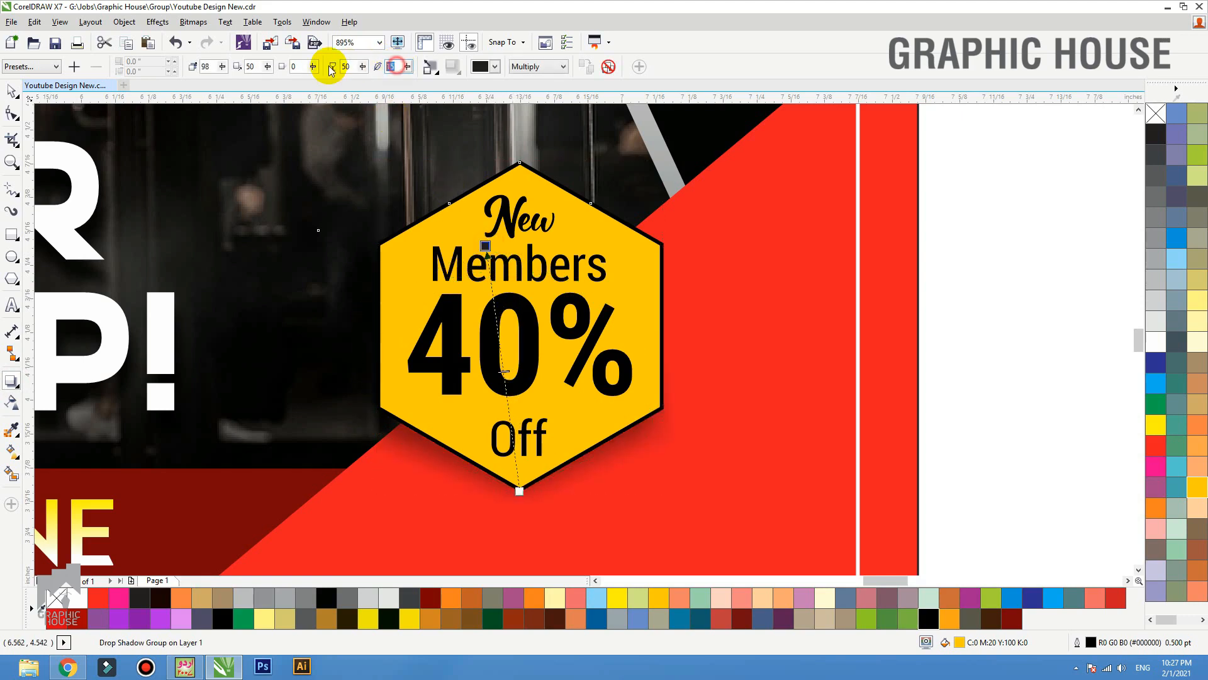
pyautogui.write('5')
pyautogui.press('Return')
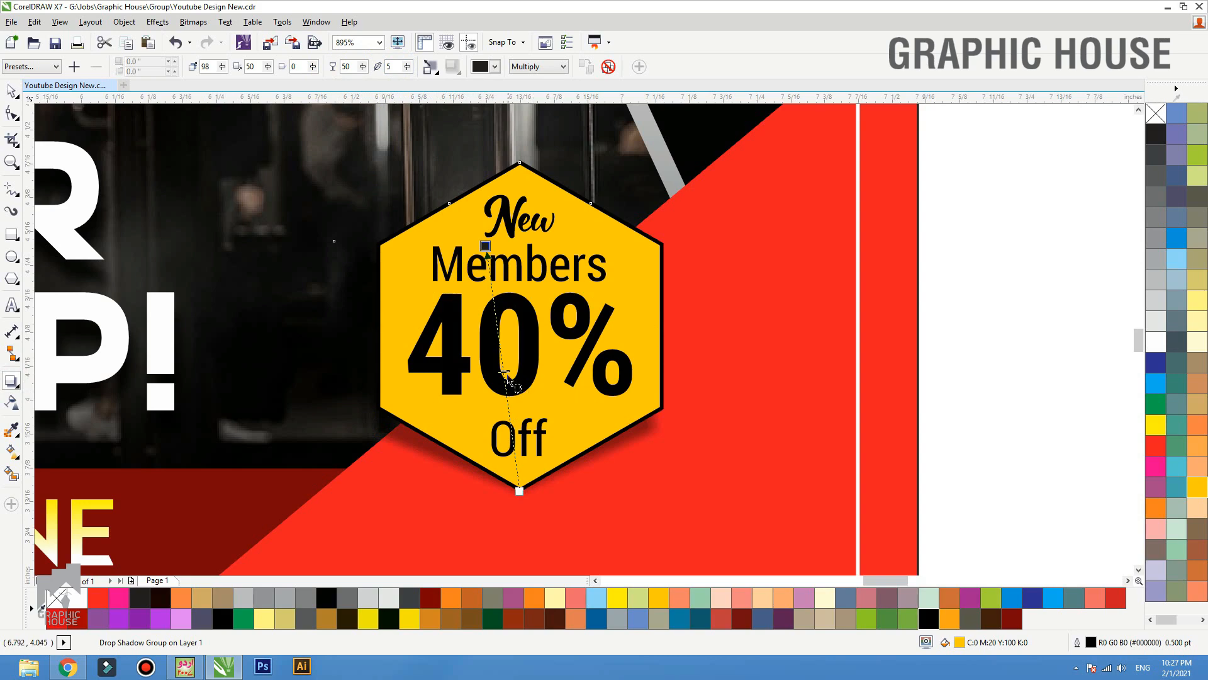
pyautogui.scroll(-2, 533, 382)
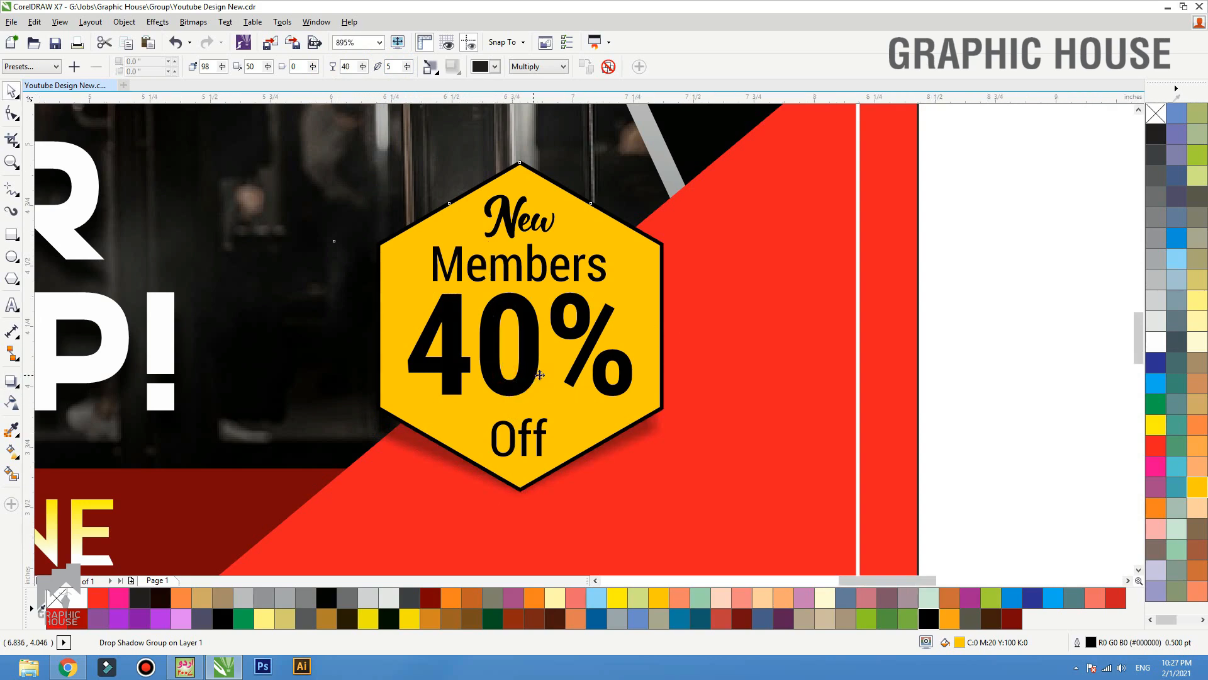
# - Draw a narrow upright rectangle about 0.075 by 0.652 inch beside the post and duplicate it into an evenly spaced row of five
pyautogui.click(845, 330)
pyautogui.click(580, 340)
pyautogui.press('F2')
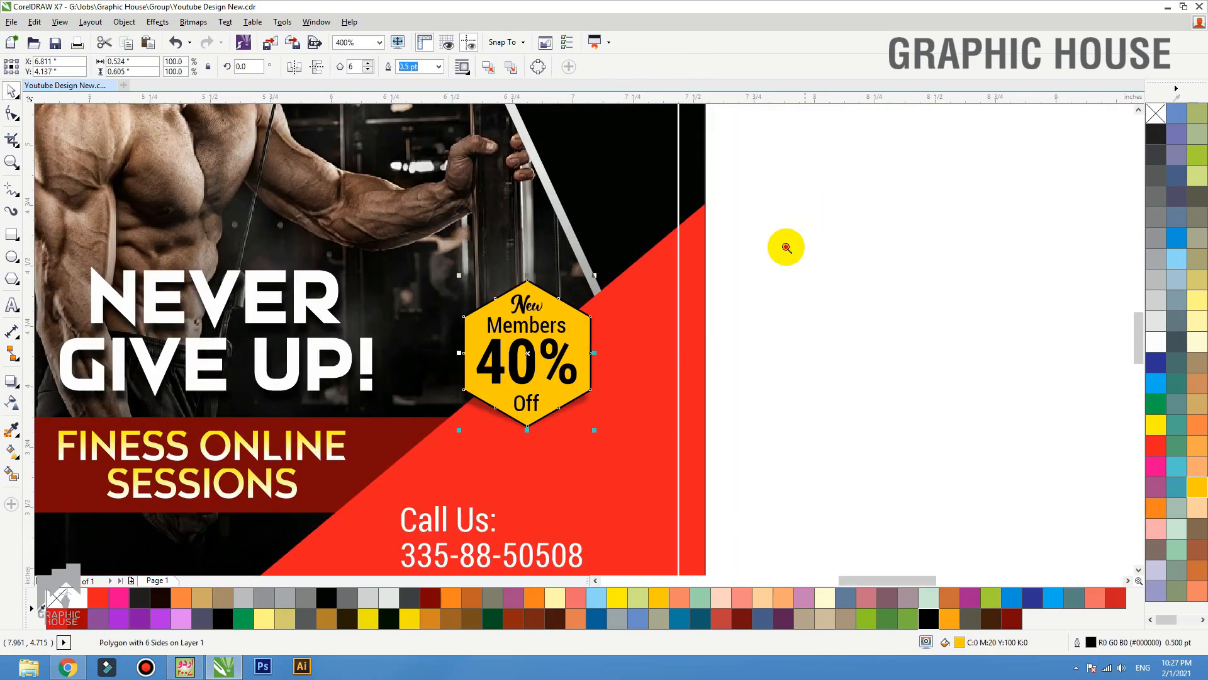
pyautogui.moveTo(799, 216); pyautogui.dragTo(380, 510)
pyautogui.moveTo(560, 318)
pyautogui.mouseDown()
pyautogui.moveTo(592, 291)
pyautogui.moveTo(564, 315)
pyautogui.mouseUp()
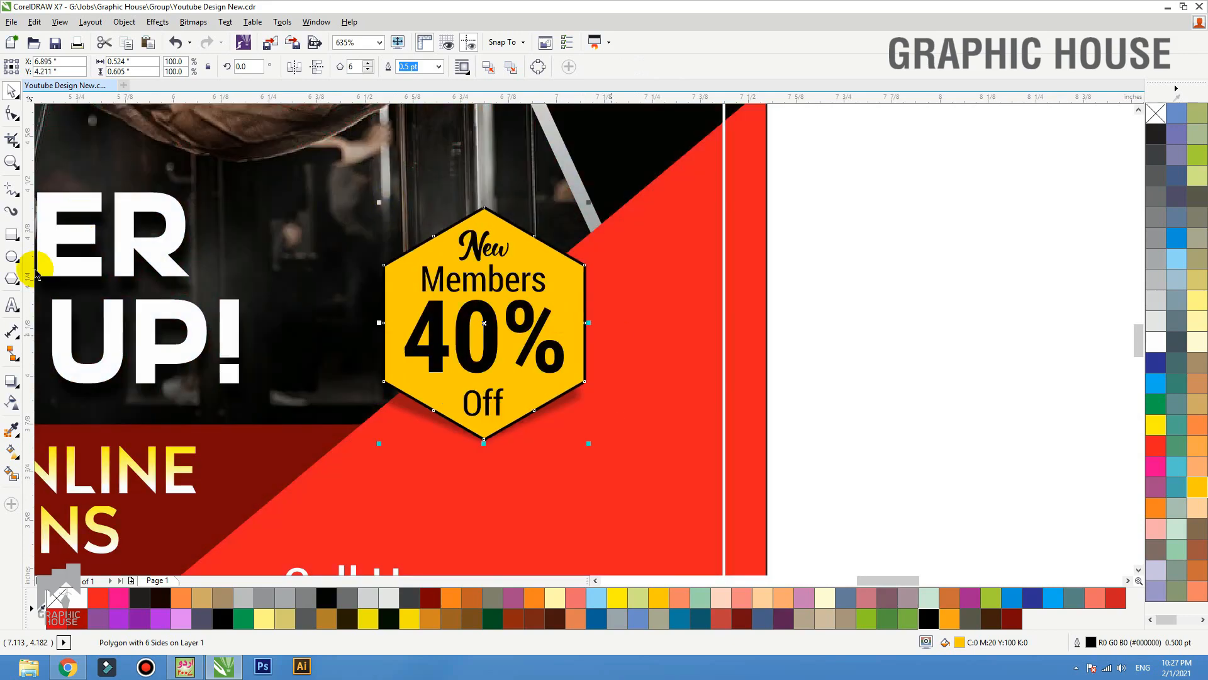
pyautogui.click(13, 241)
pyautogui.moveTo(861, 176); pyautogui.dragTo(891, 427)
pyautogui.press('space')
pyautogui.moveTo(876, 302); pyautogui.dragTo(914, 302)
pyautogui.rightClick(914, 302)
pyautogui.hotkey('ctrl', 'd')
pyautogui.hotkey('ctrl', 'd')
pyautogui.hotkey('ctrl', 'd')
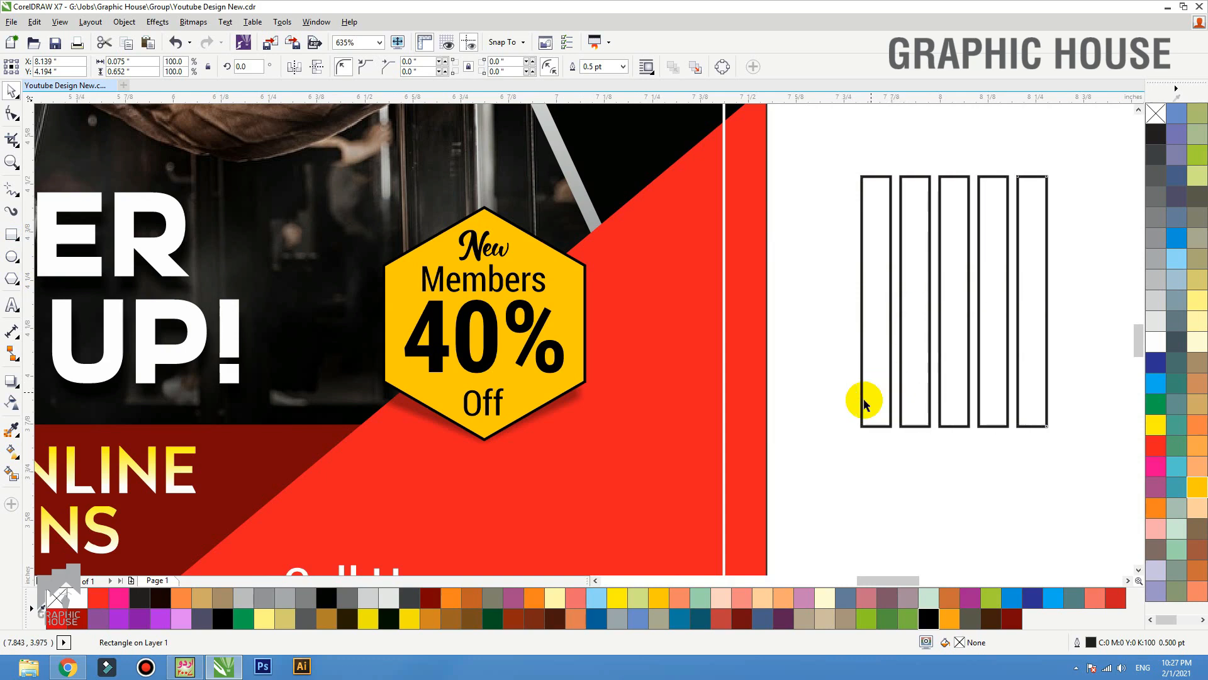
# - Group the five rectangles, fill them with orange (M60 Y100) and remove their outlines
pyautogui.moveTo(830, 448); pyautogui.dragTo(1071, 175)
pyautogui.hotkey('ctrl', 'g')
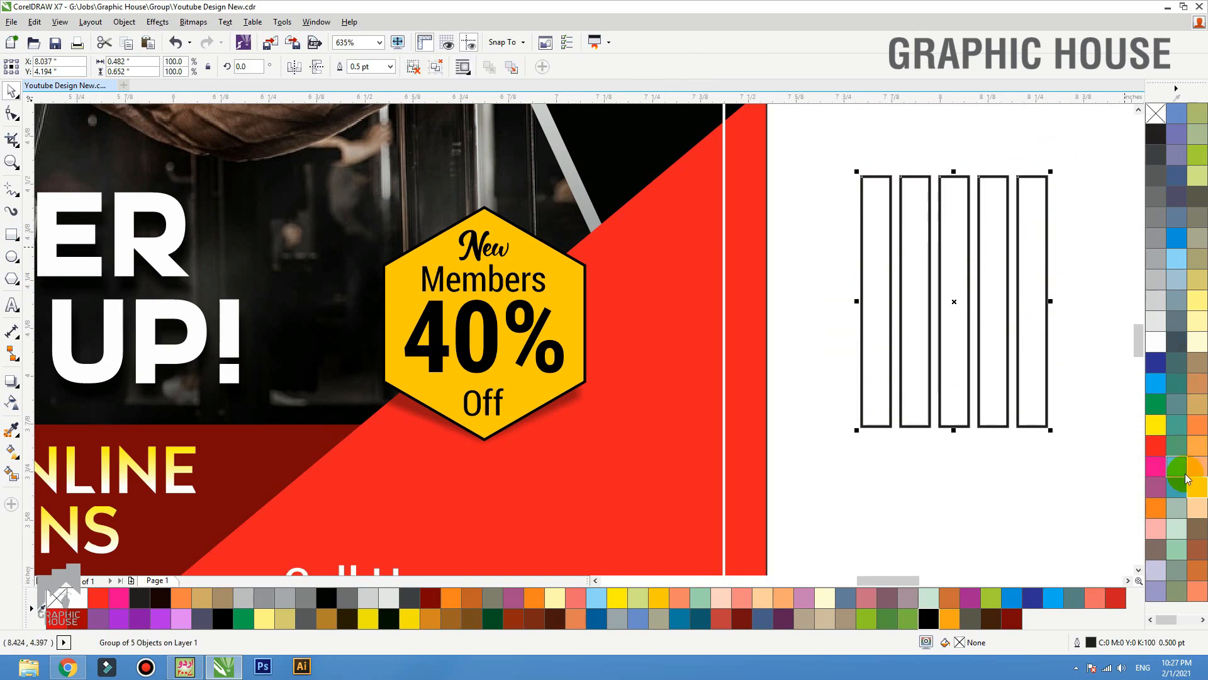
pyautogui.click(1195, 488)
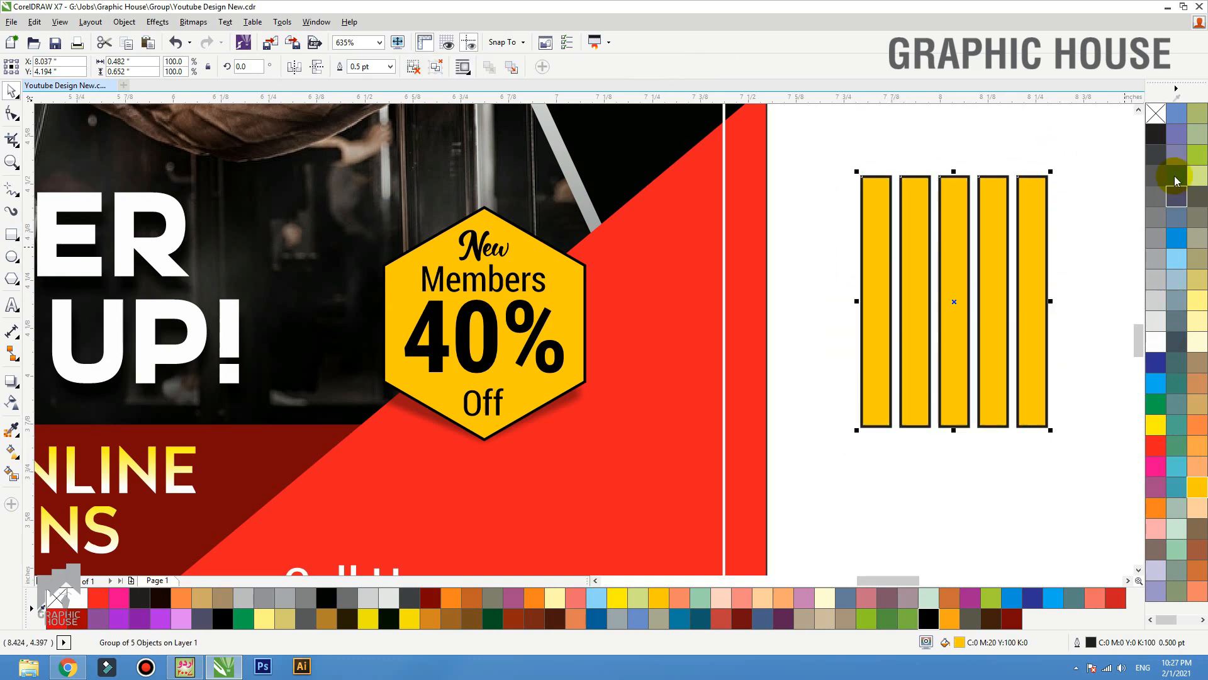
pyautogui.rightClick(1155, 112)
pyautogui.click(1156, 507)
# - Move the orange stripes over the upper part of the hexagon and fade them out downward with a linear transparency
pyautogui.moveTo(940, 325); pyautogui.dragTo(470, 282)
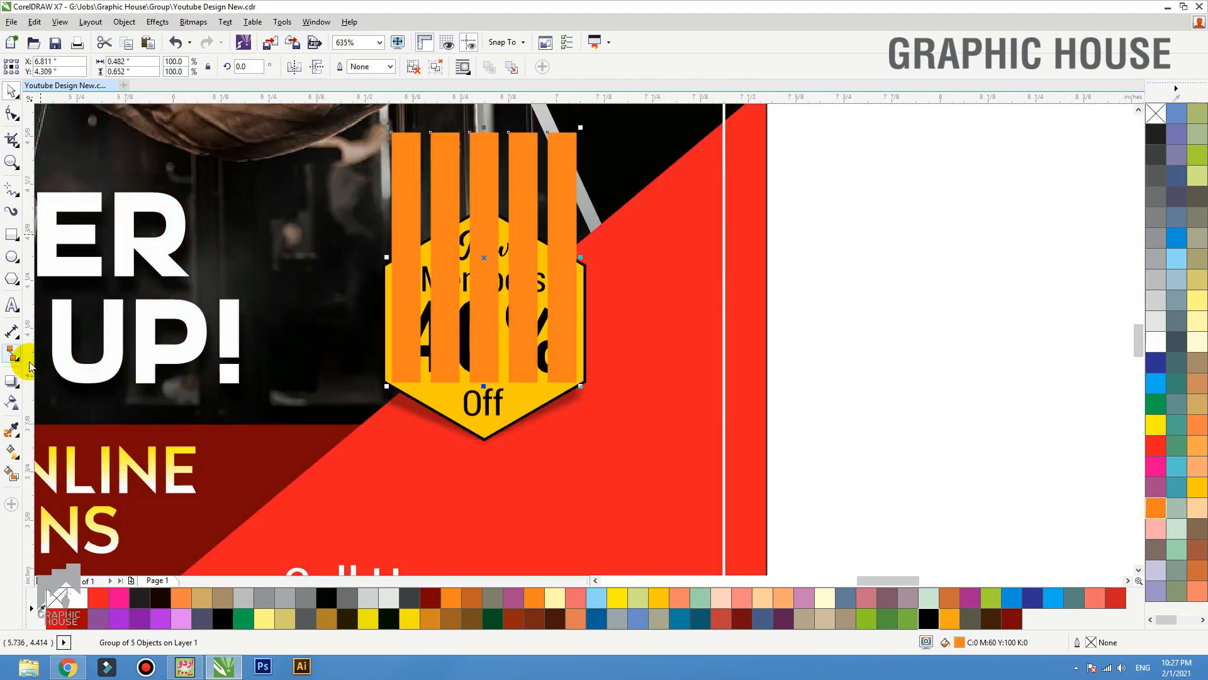
pyautogui.click(10, 404)
pyautogui.moveTo(484, 141); pyautogui.dragTo(485, 374)
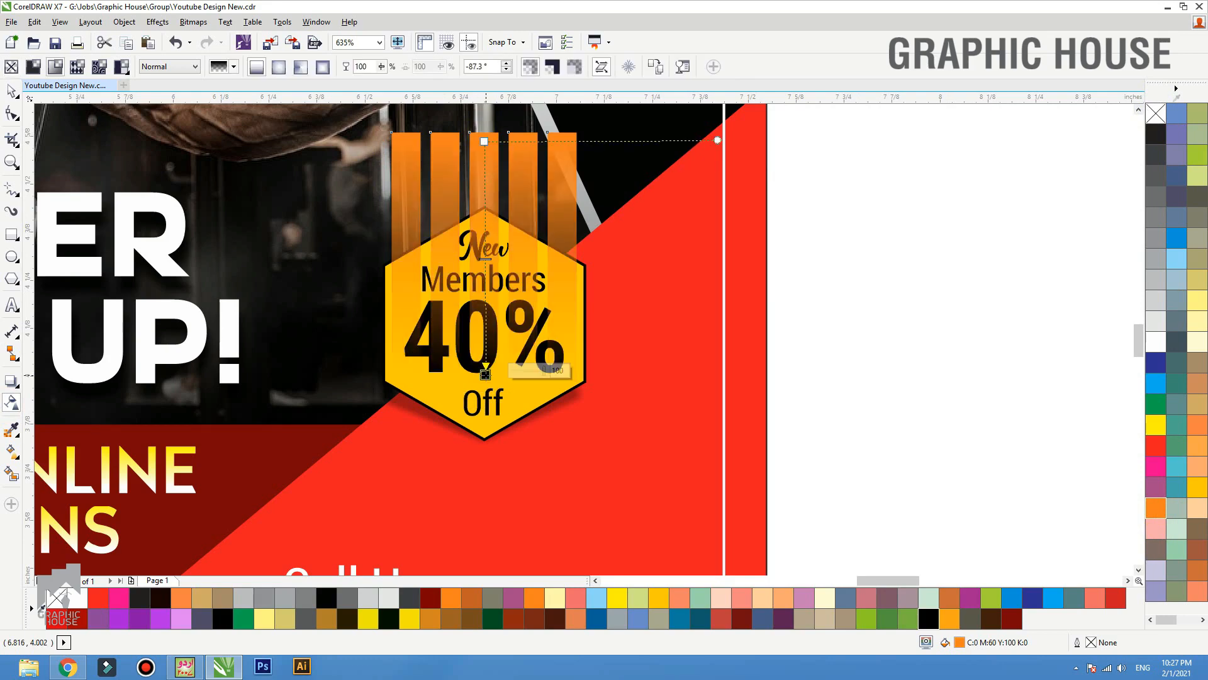
pyautogui.press('space')
pyautogui.click(543, 206)
pyautogui.click(555, 210)
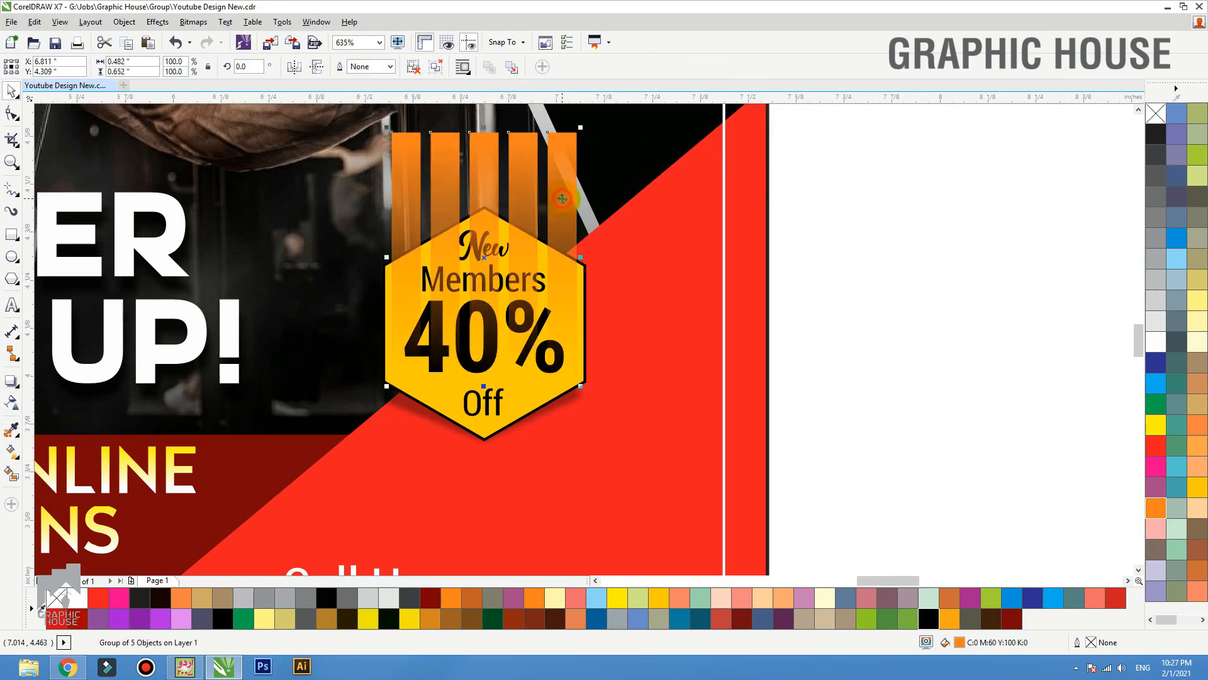
pyautogui.hotkey('ctrl', 'z')
pyautogui.click(560, 393)
pyautogui.press('+')
pyautogui.hotkey('ctrl', 'z')
pyautogui.click(558, 198)
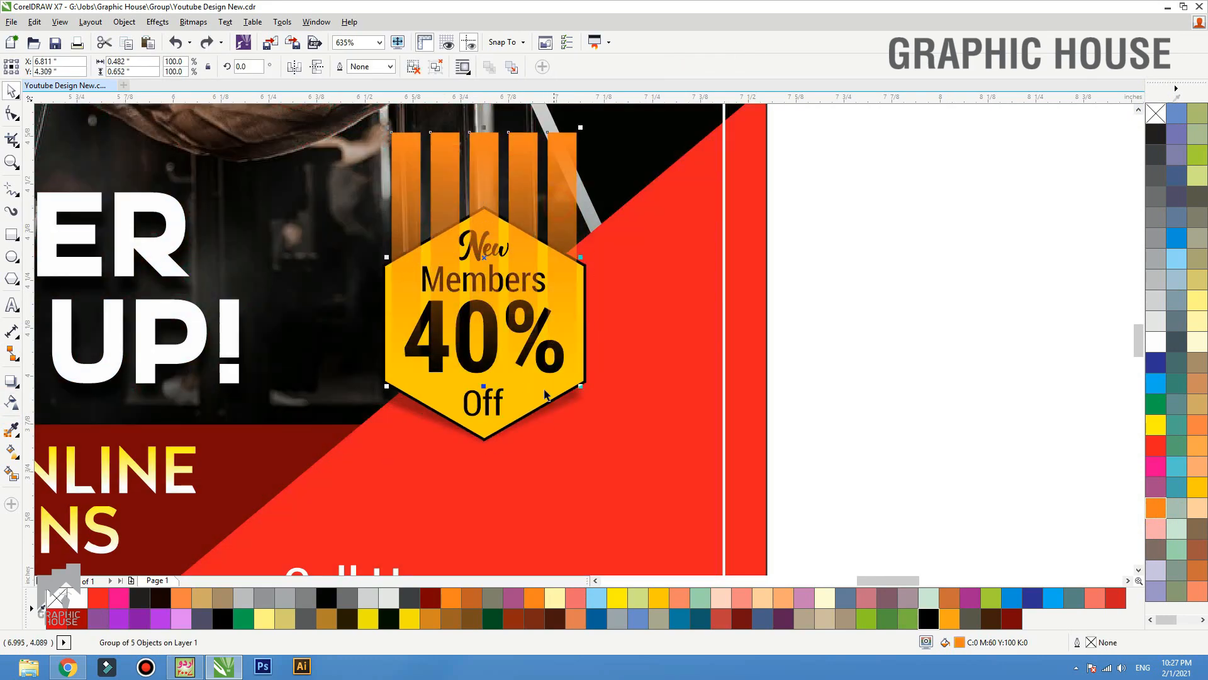
# - PowerClip the orange stripes inside the yellow hexagon and shift them slightly downward within it
pyautogui.hotkey('ctrl', '1')
pyautogui.click(524, 403)
pyautogui.keyDown('ctrl'); pyautogui.click(525, 403); pyautogui.keyUp('ctrl')
pyautogui.moveTo(517, 265); pyautogui.dragTo(521, 279)
pyautogui.keyDown('ctrl'); pyautogui.click(857, 272); pyautogui.keyUp('ctrl')
pyautogui.click(901, 267)
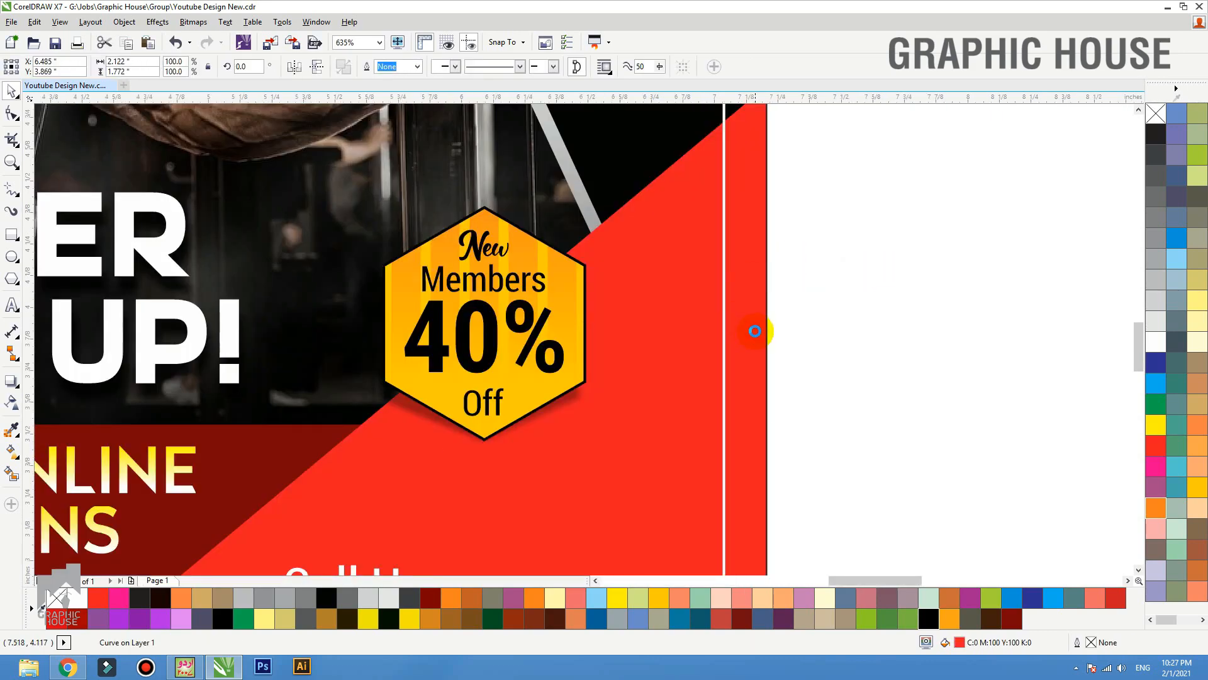
# - Draw a tall narrow rectangle about 0.17 by 1.97 inches on the blank area beside the post
pyautogui.scroll(-1, 935, 291)
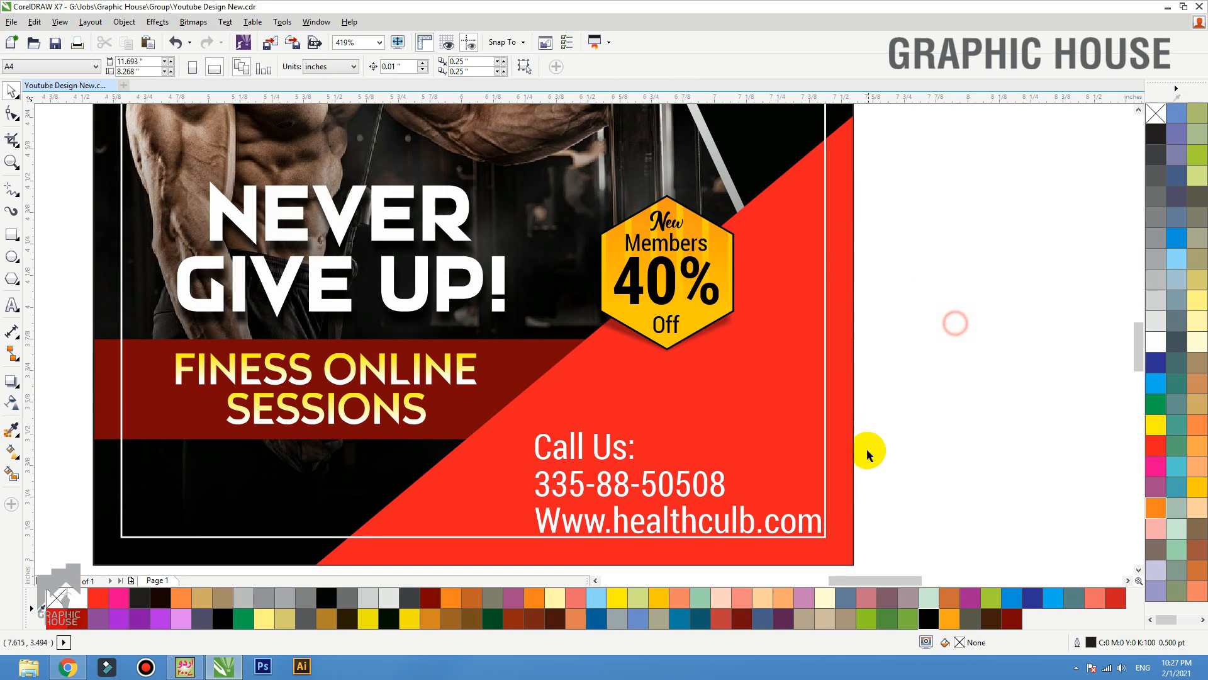
pyautogui.scroll(-2, 868, 459)
pyautogui.click(860, 468)
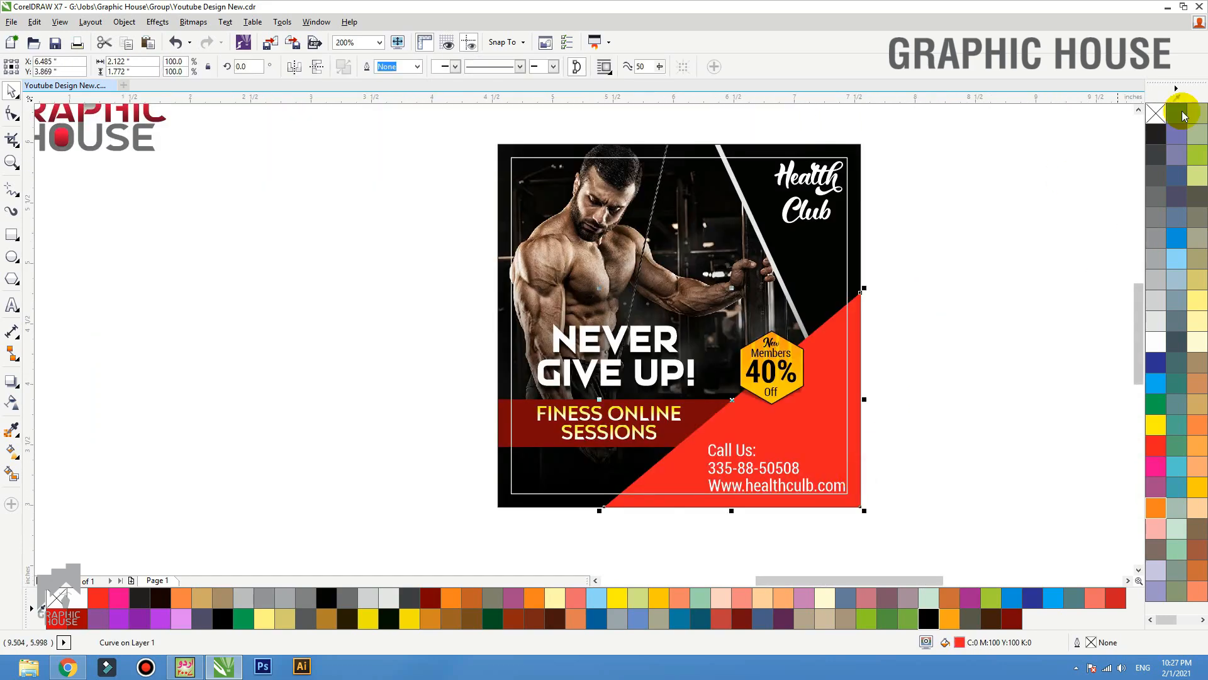
pyautogui.click(955, 313)
pyautogui.press('F2')
pyautogui.moveTo(1008, 228); pyautogui.dragTo(380, 559)
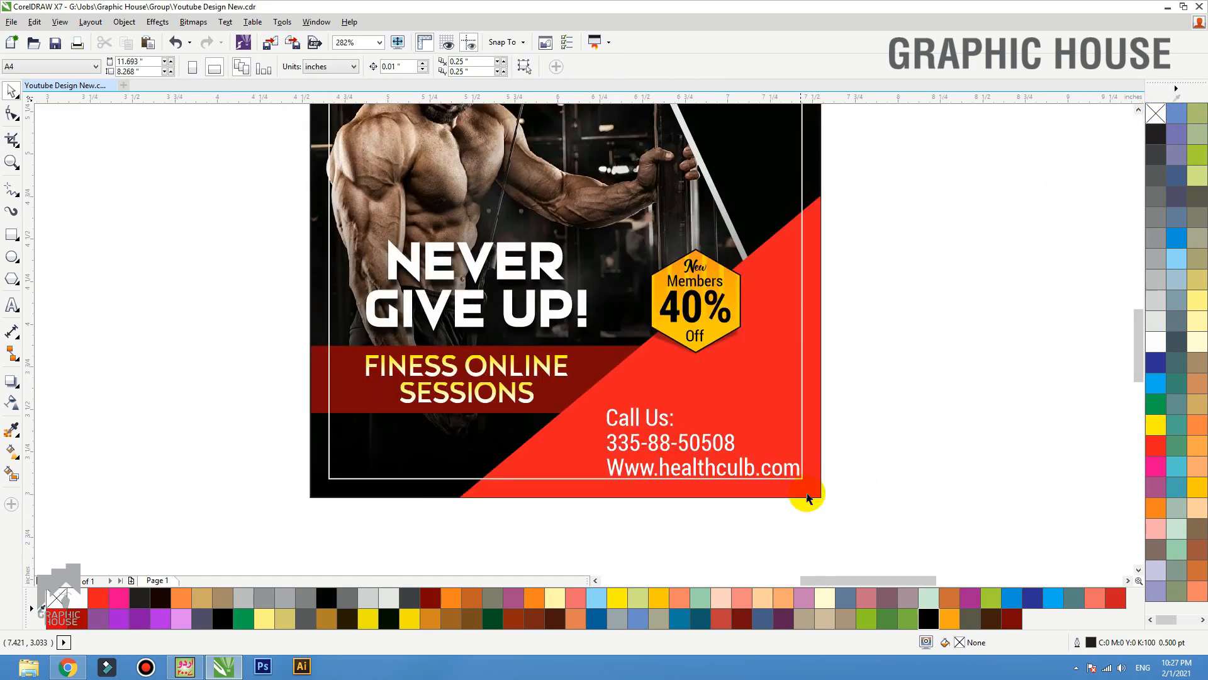
pyautogui.click(13, 238)
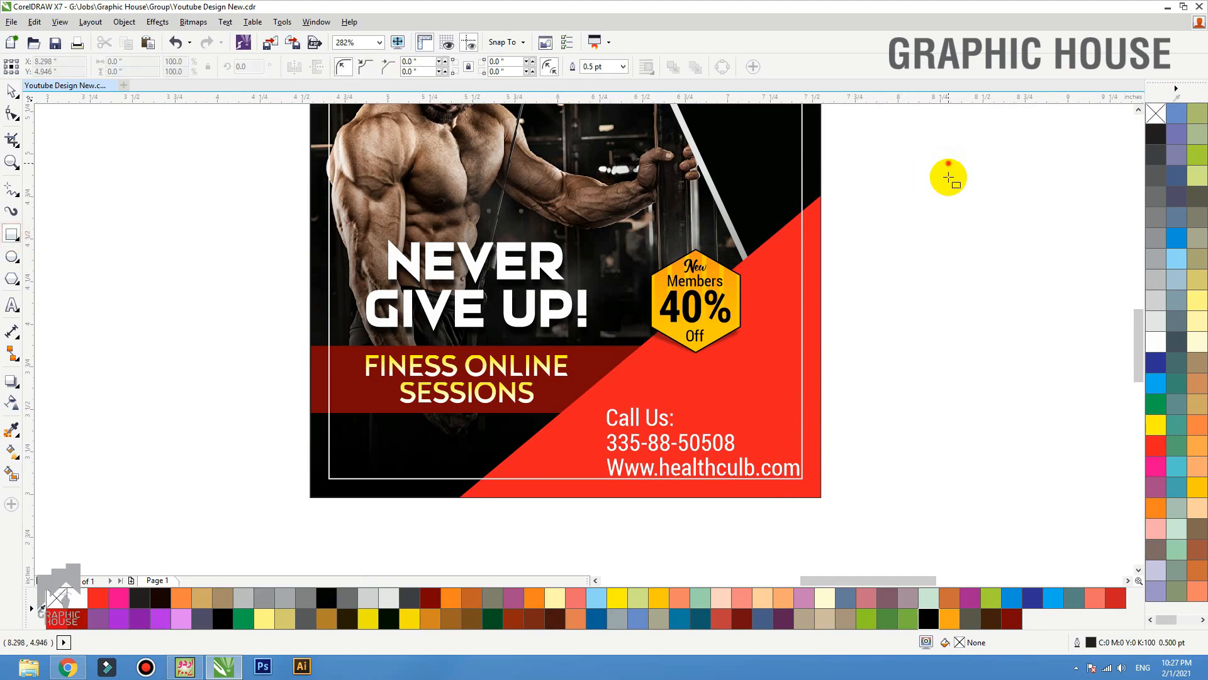
pyautogui.moveTo(949, 164); pyautogui.dragTo(977, 498)
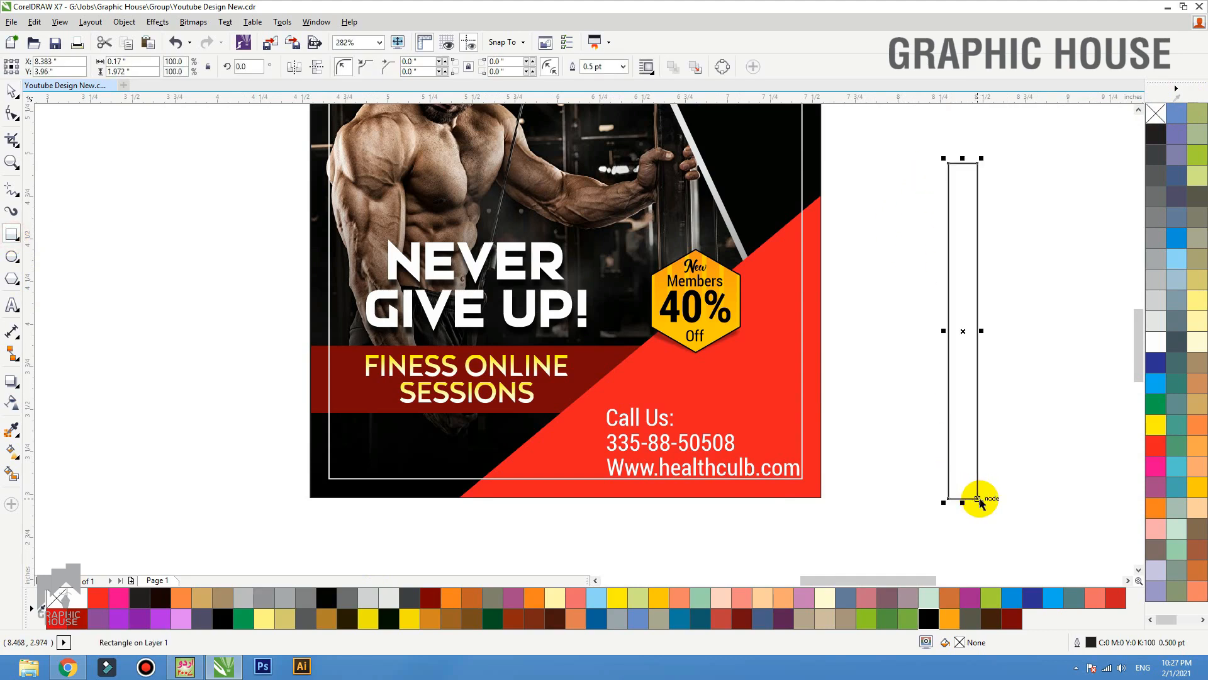
# - Fill the tall rectangle with dark red (C17 M100 Y100 K50) without an outline and fade it downward with a linear transparency
pyautogui.click(1011, 619)
pyautogui.rightClick(1156, 114)
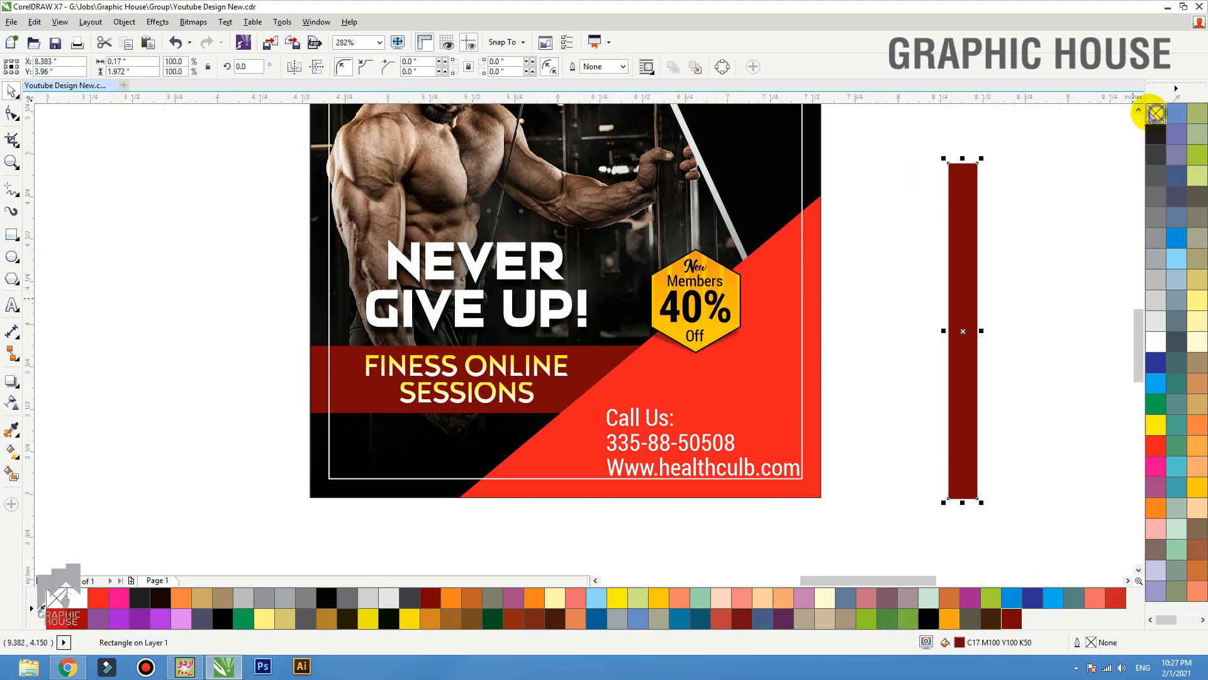
pyautogui.click(12, 401)
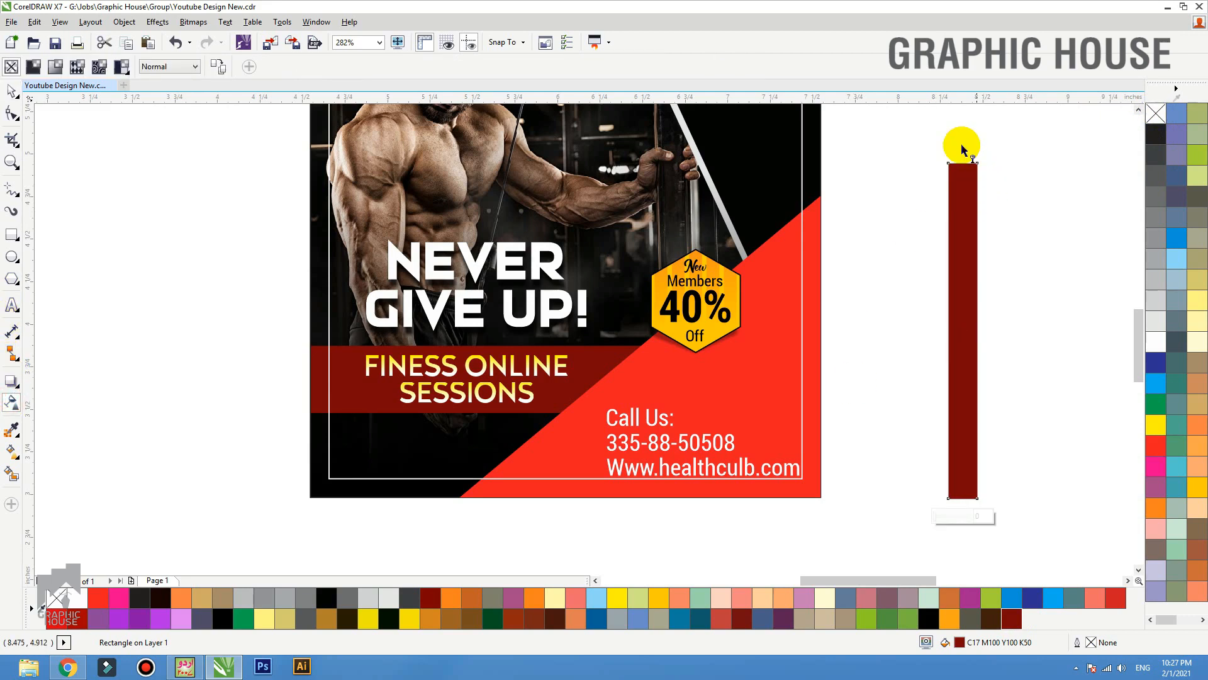
pyautogui.moveTo(959, 170); pyautogui.dragTo(961, 556)
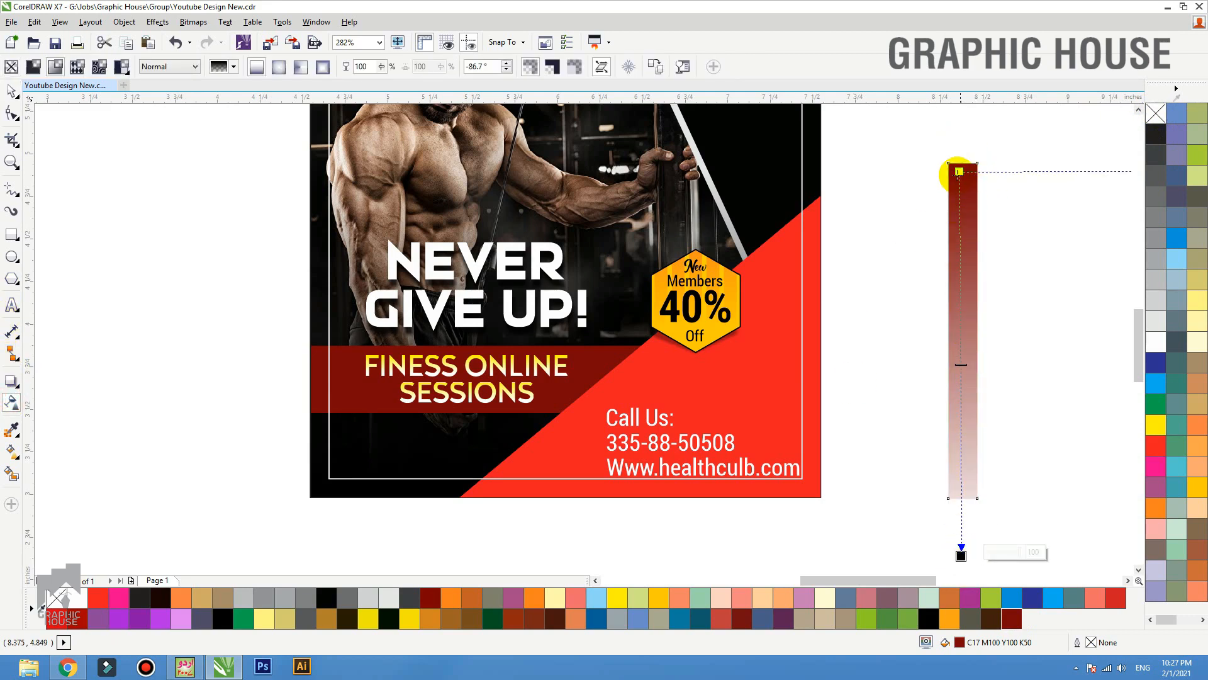
# - Move the faded dark red bar closer to the post, tilt it diagonally, duplicate it into three parallel stripes and group them
pyautogui.press('space')
pyautogui.moveTo(960, 258); pyautogui.dragTo(867, 259)
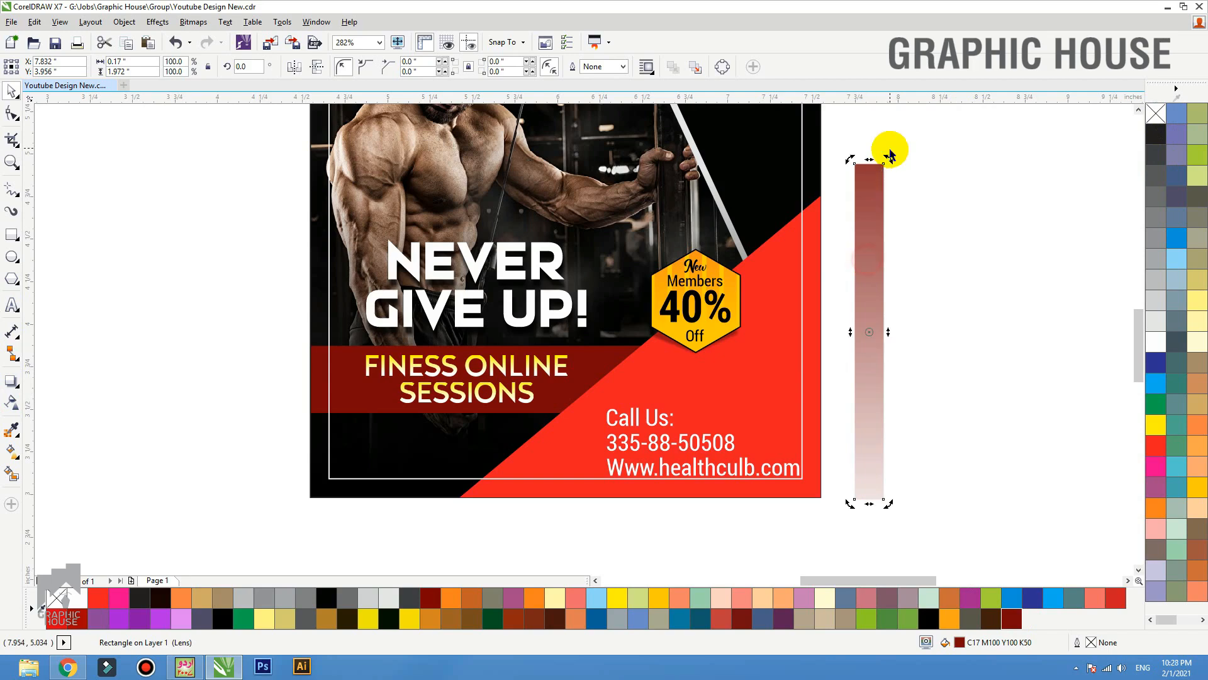
pyautogui.moveTo(890, 155); pyautogui.dragTo(936, 248)
pyautogui.rightClick(884, 236)
pyautogui.keyDown('shift'); pyautogui.click(871, 210); pyautogui.keyUp('shift')
pyautogui.hotkey('ctrl', 'g')
# - Place the stripe group over the red triangle and put a copy, mirrored horizontally and vertically, over the triangle's lower-left part
pyautogui.moveTo(899, 211); pyautogui.dragTo(868, 313)
pyautogui.rightClick(869, 314)
pyautogui.click(326, 68)
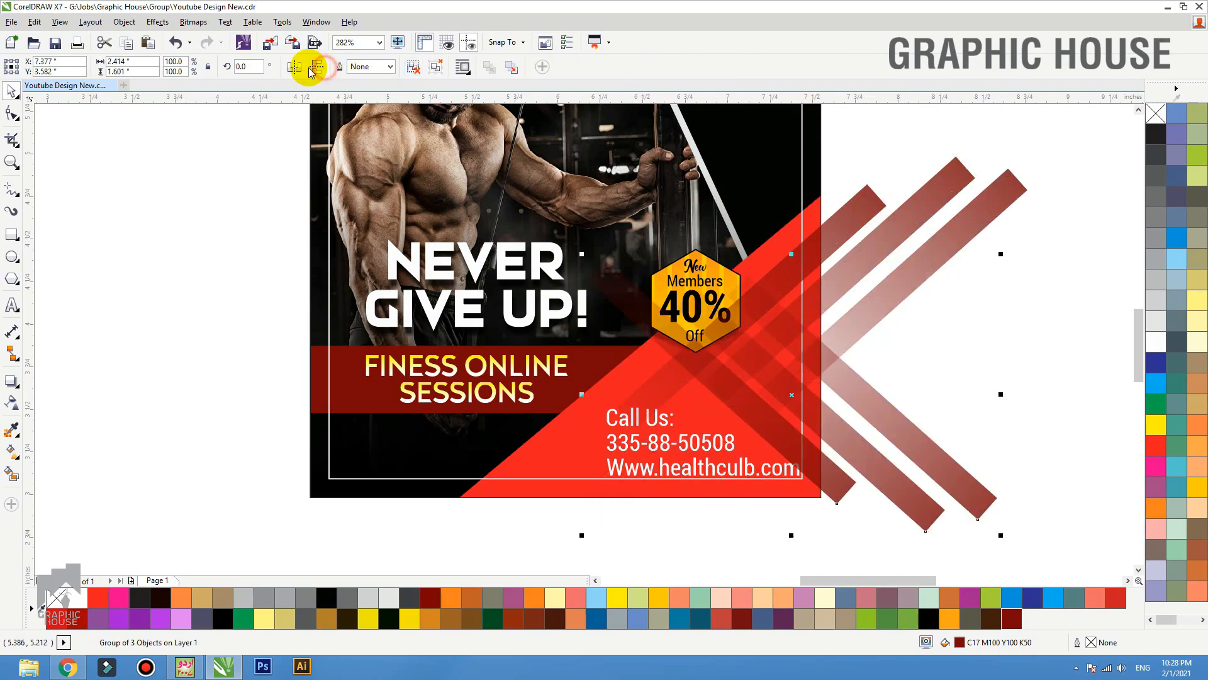
pyautogui.click(297, 68)
pyautogui.moveTo(821, 396); pyautogui.dragTo(622, 516)
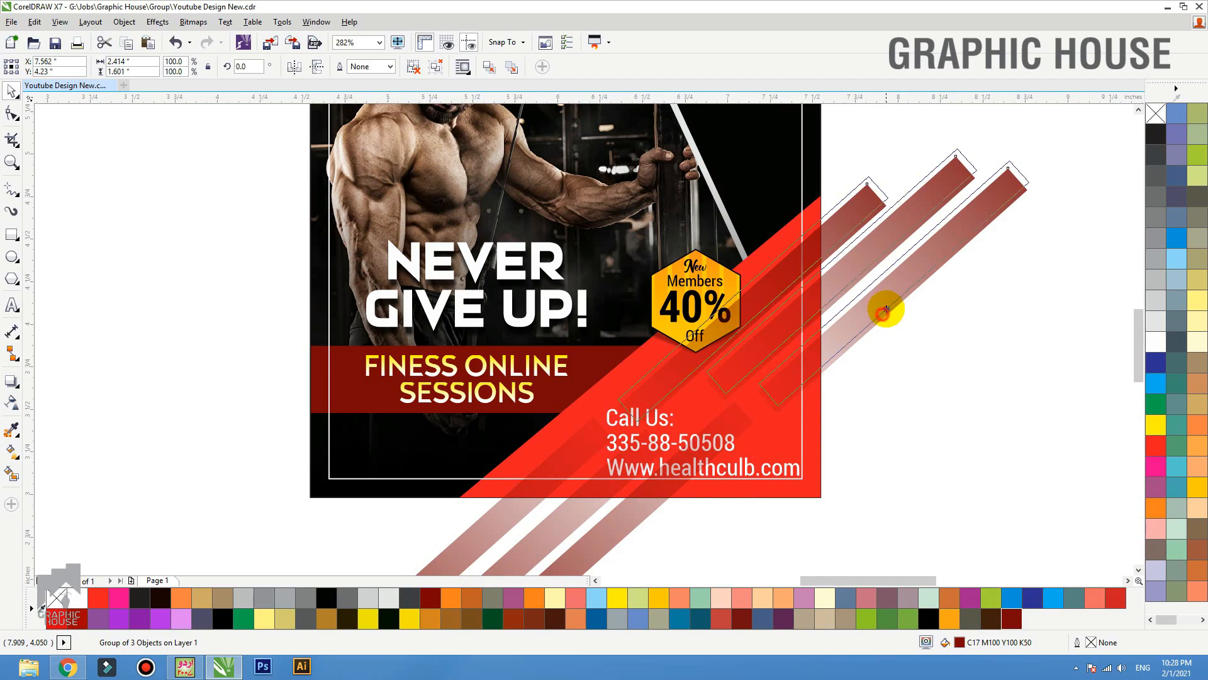
# - PowerClip both dark red stripe groups inside the red triangle
pyautogui.keyDown('shift'); pyautogui.click(885, 304); pyautogui.keyUp('shift')
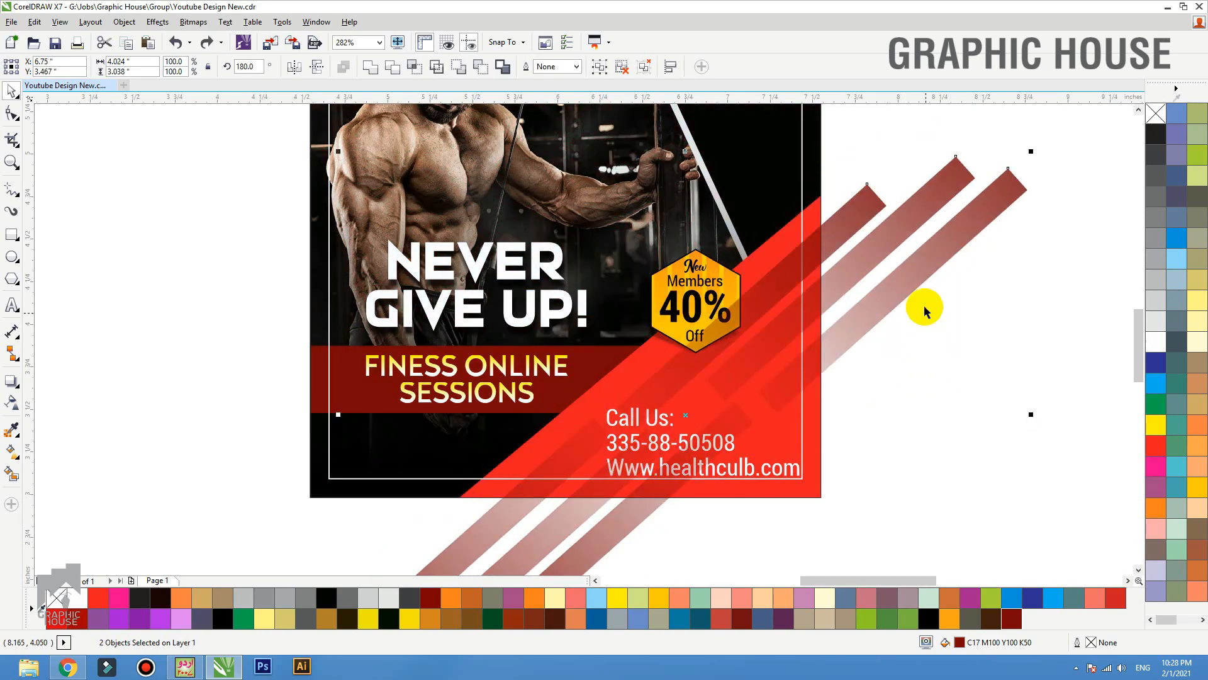
pyautogui.rightClick(920, 278)
pyautogui.click(976, 287)
pyautogui.click(815, 489)
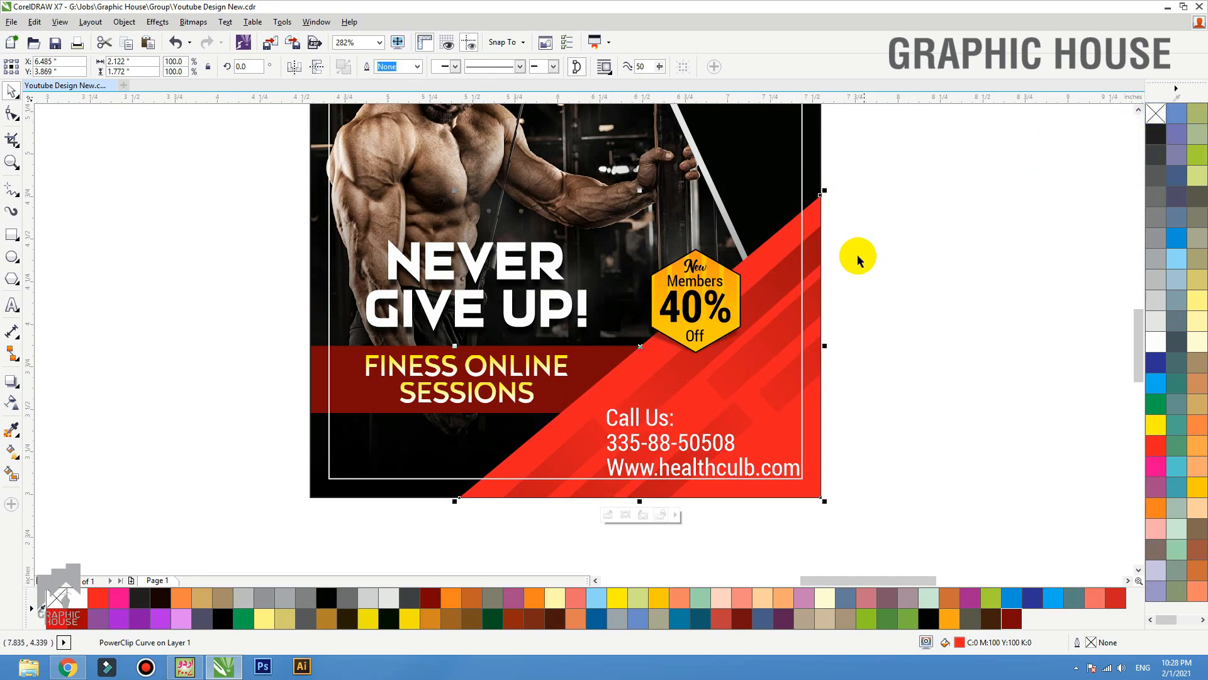
pyautogui.rightClick(809, 240)
pyautogui.click(834, 165)
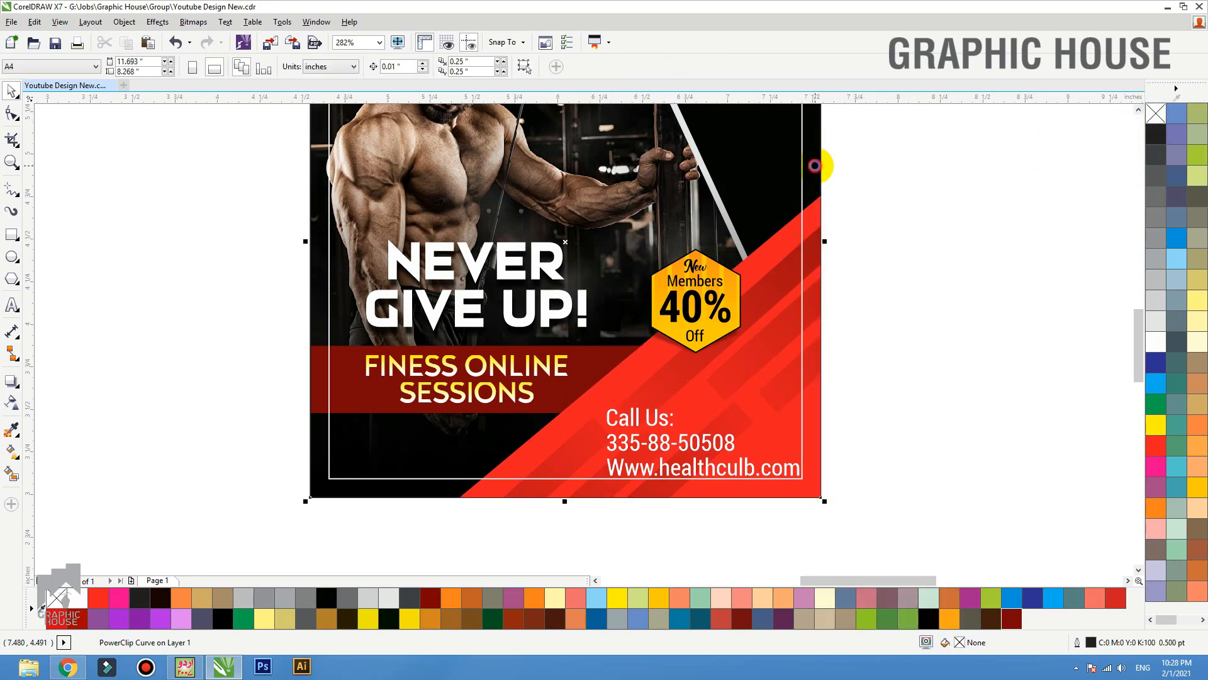
# - Remove the outline from the thin white frame rectangle inside the post
pyautogui.hotkey('shift', 'F2')
pyautogui.click(925, 300)
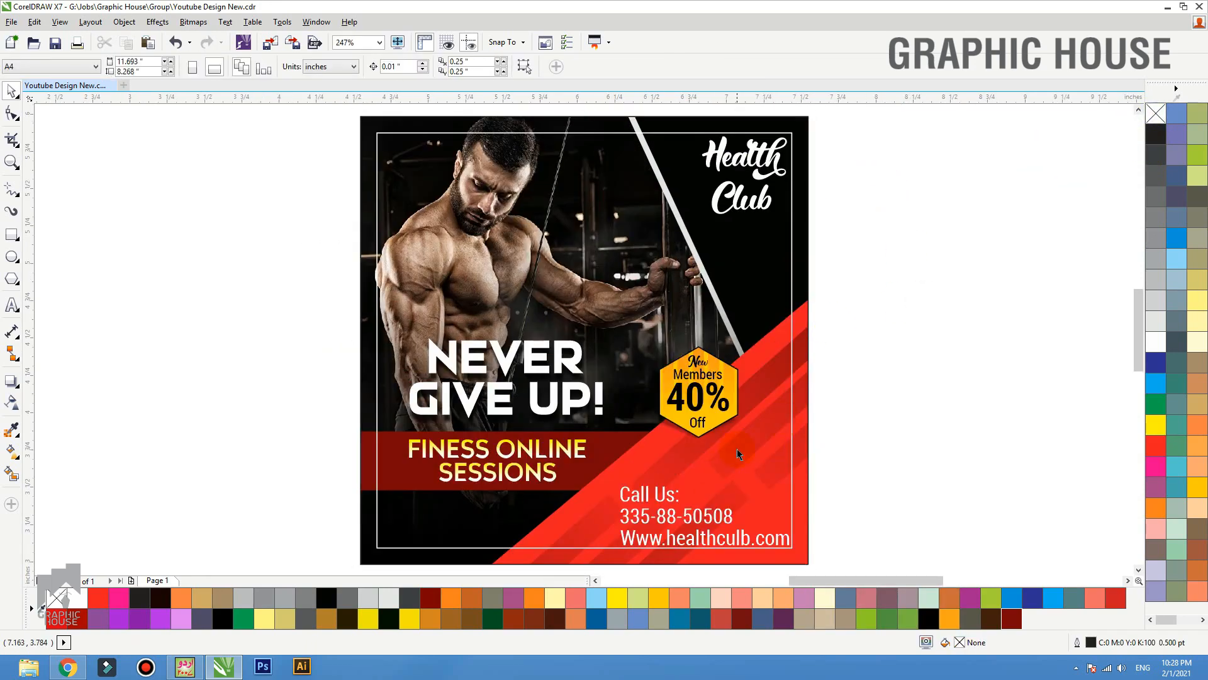
pyautogui.click(792, 219)
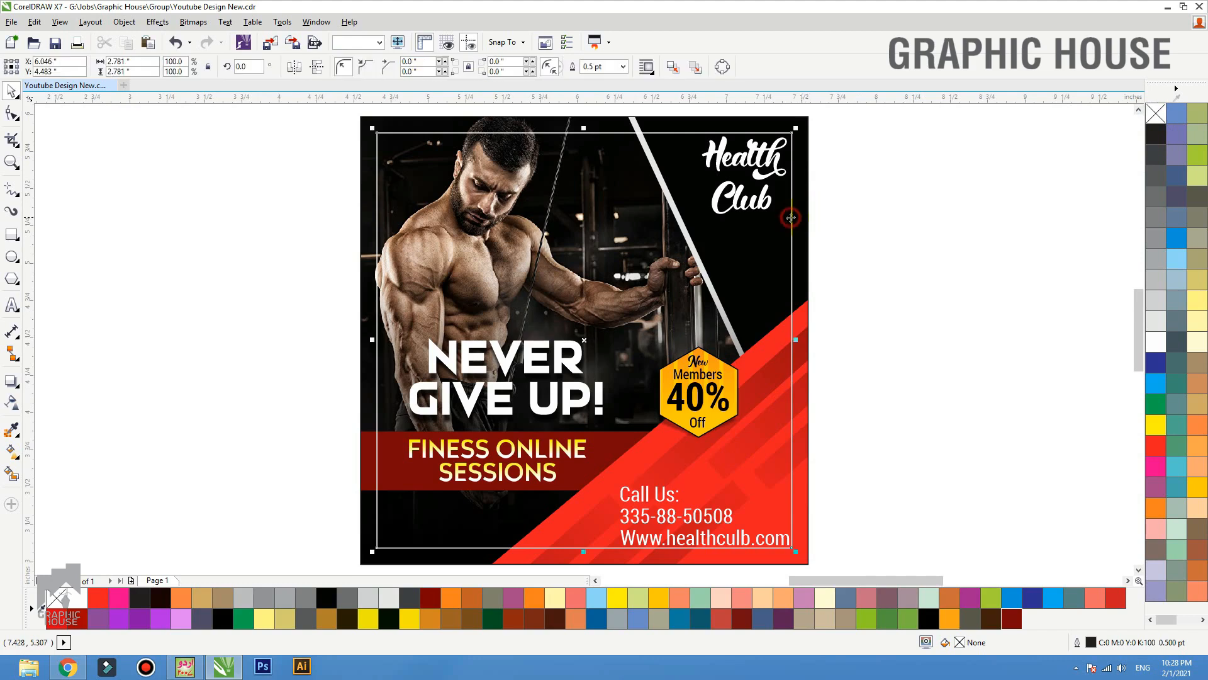
pyautogui.rightClick(1156, 111)
pyautogui.click(957, 261)
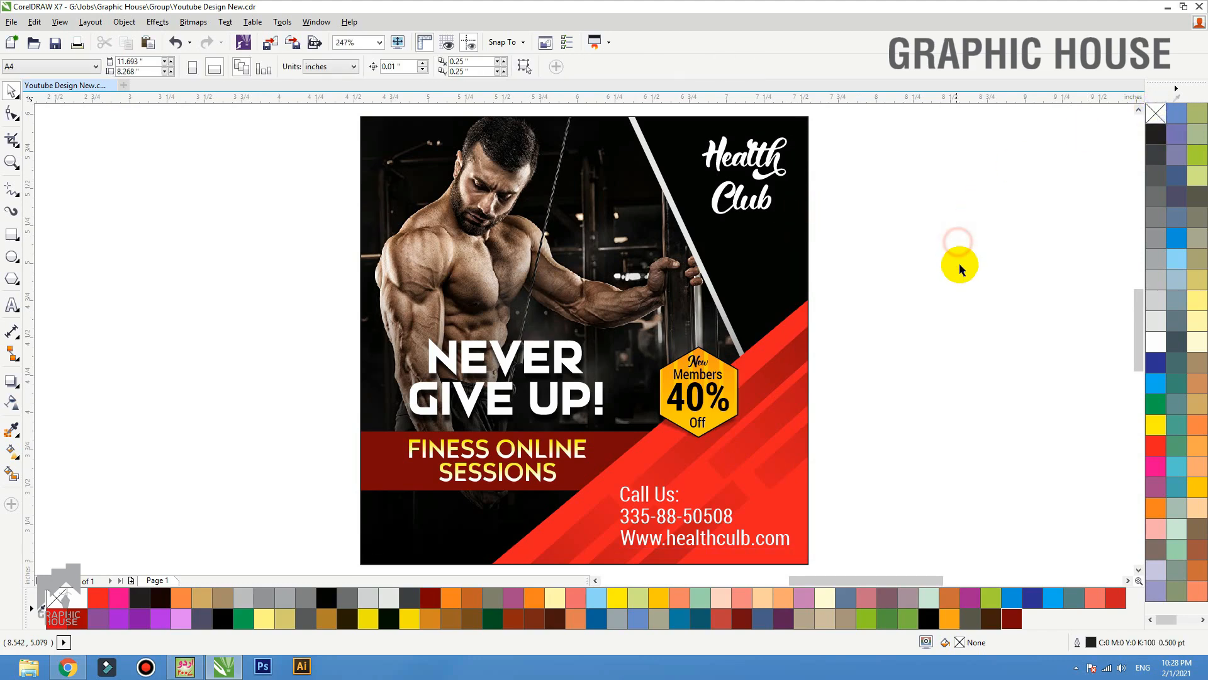
# - Remove the outline from the post's 3 by 3 inch background rectangle
pyautogui.hotkey('shift', 'F4')
pyautogui.moveTo(847, 162); pyautogui.dragTo(370, 480)
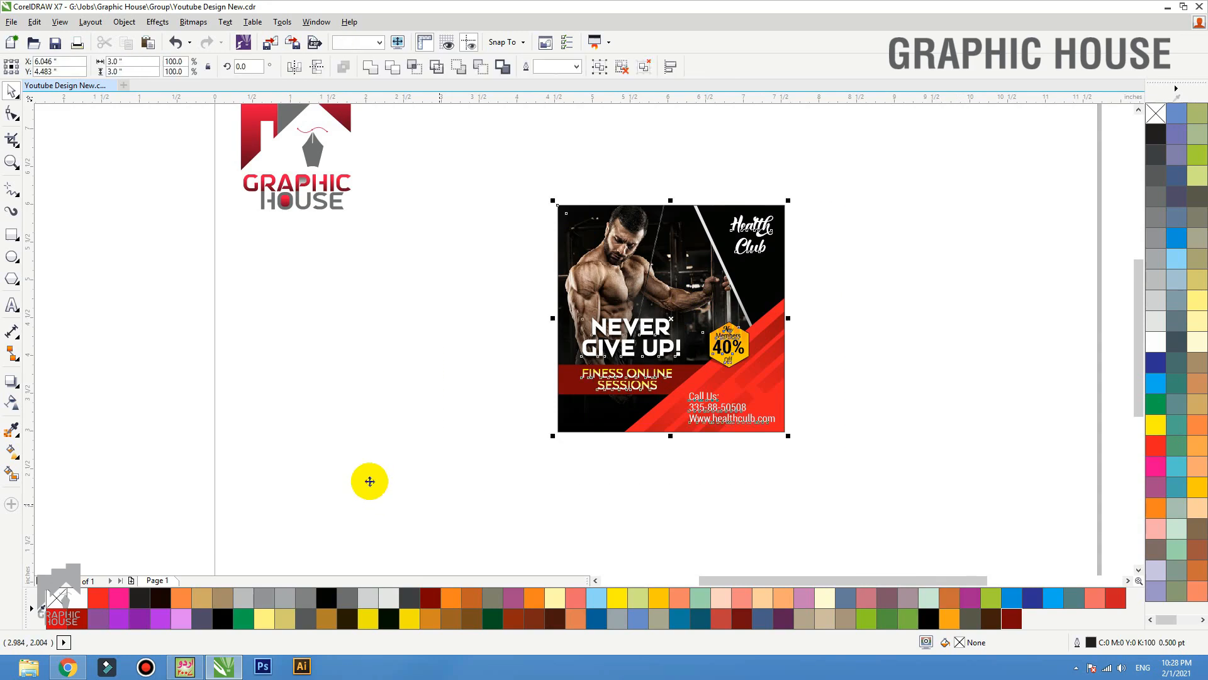
pyautogui.hotkey('shift', 'F2')
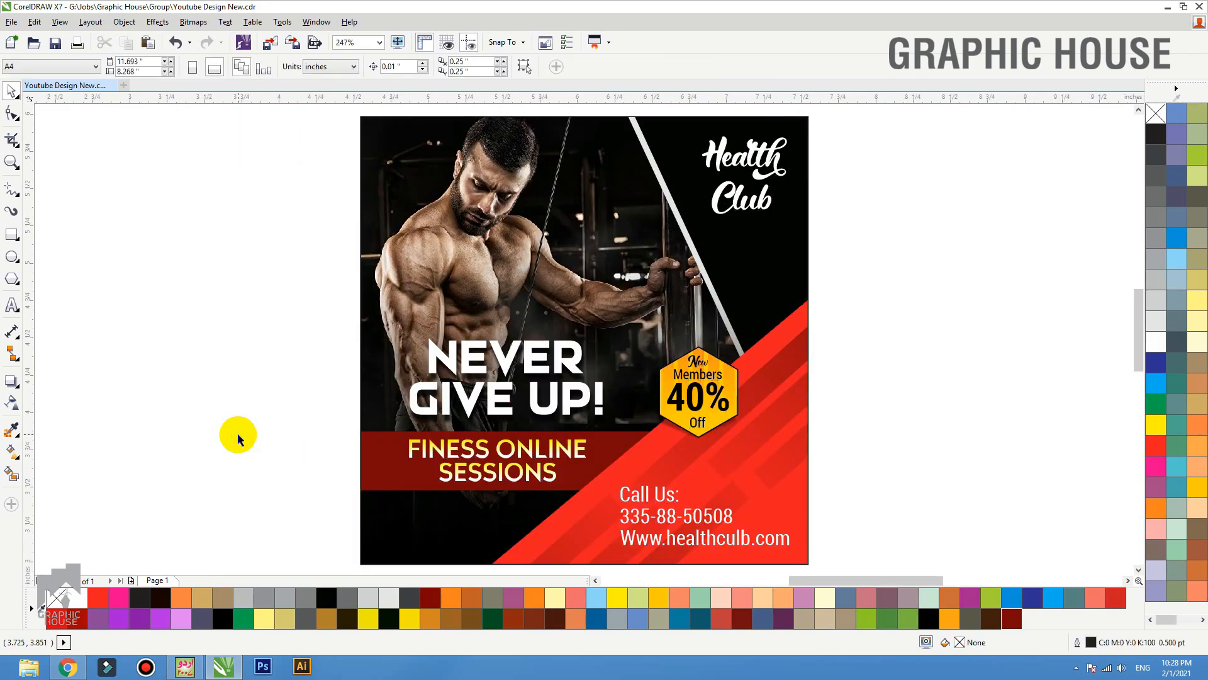
pyautogui.click(794, 119)
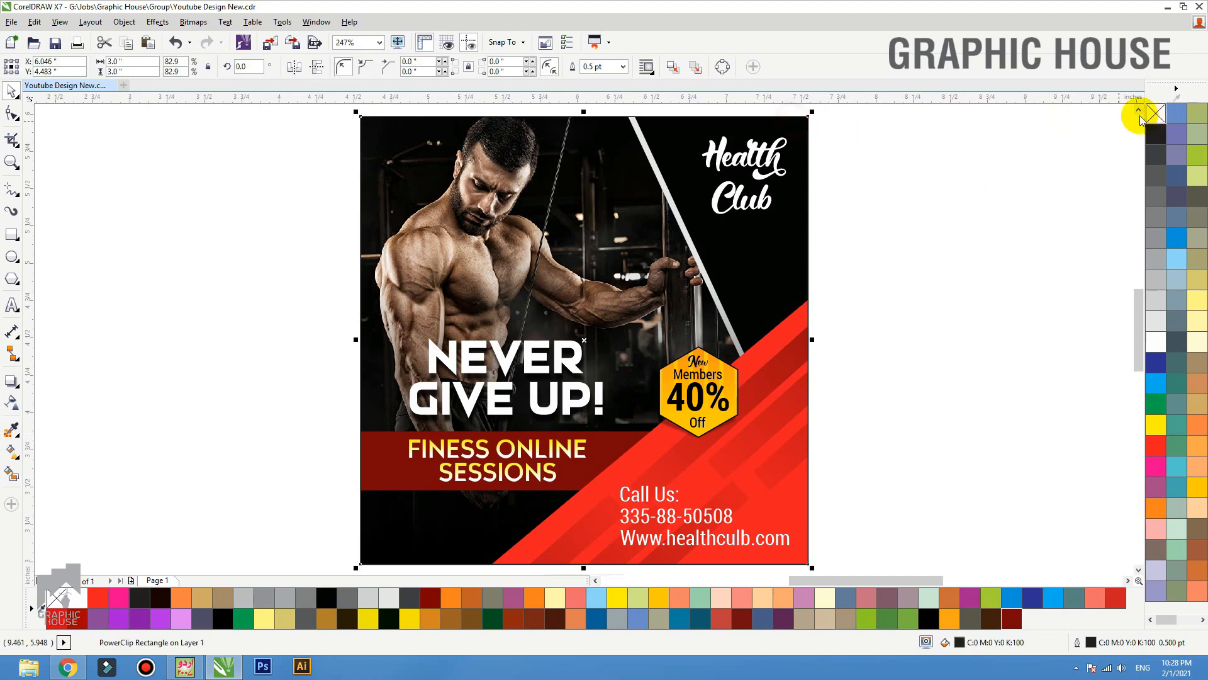
pyautogui.click(1019, 153)
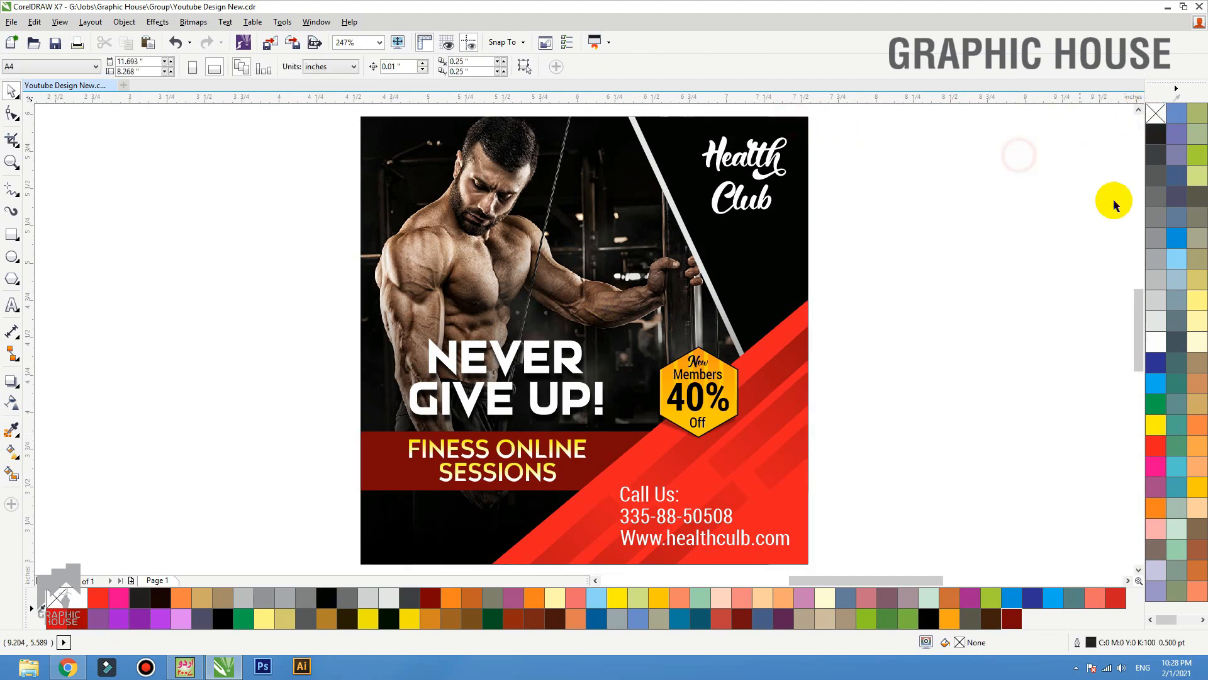
# - Draw a circle about 0.135 inches wide beside the post and duplicate it sideways into an evenly spaced row of nine
pyautogui.click(11, 256)
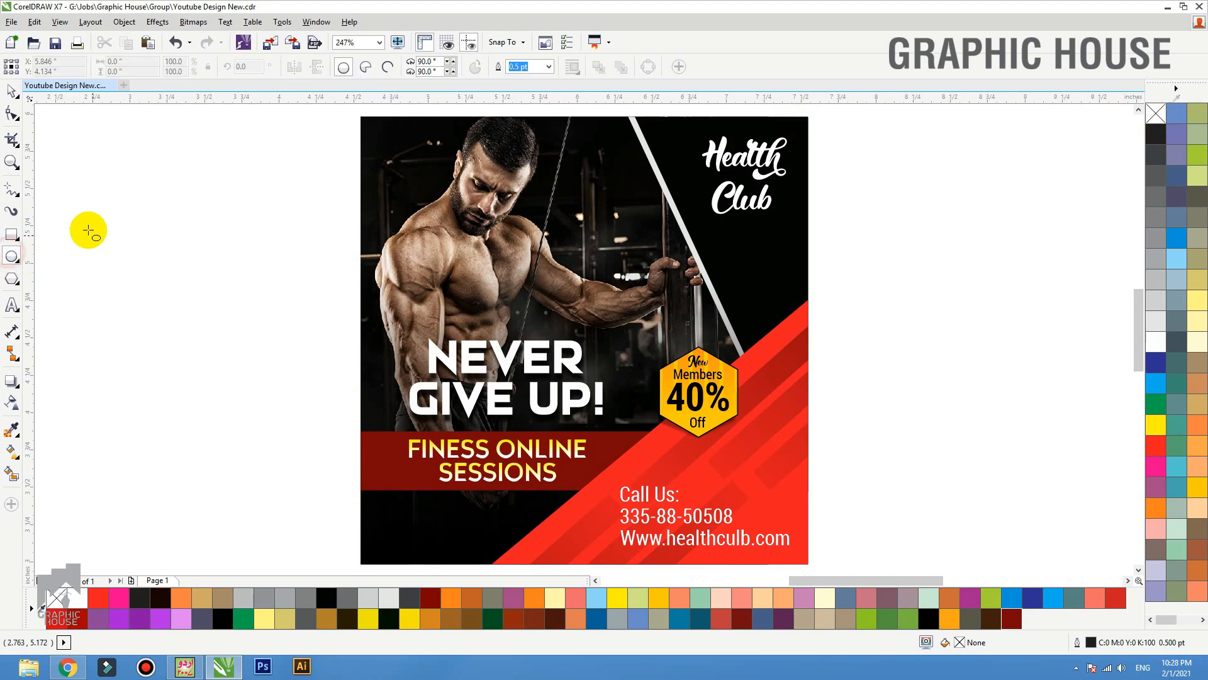
pyautogui.moveTo(85, 224); pyautogui.dragTo(131, 231)
pyautogui.press('space')
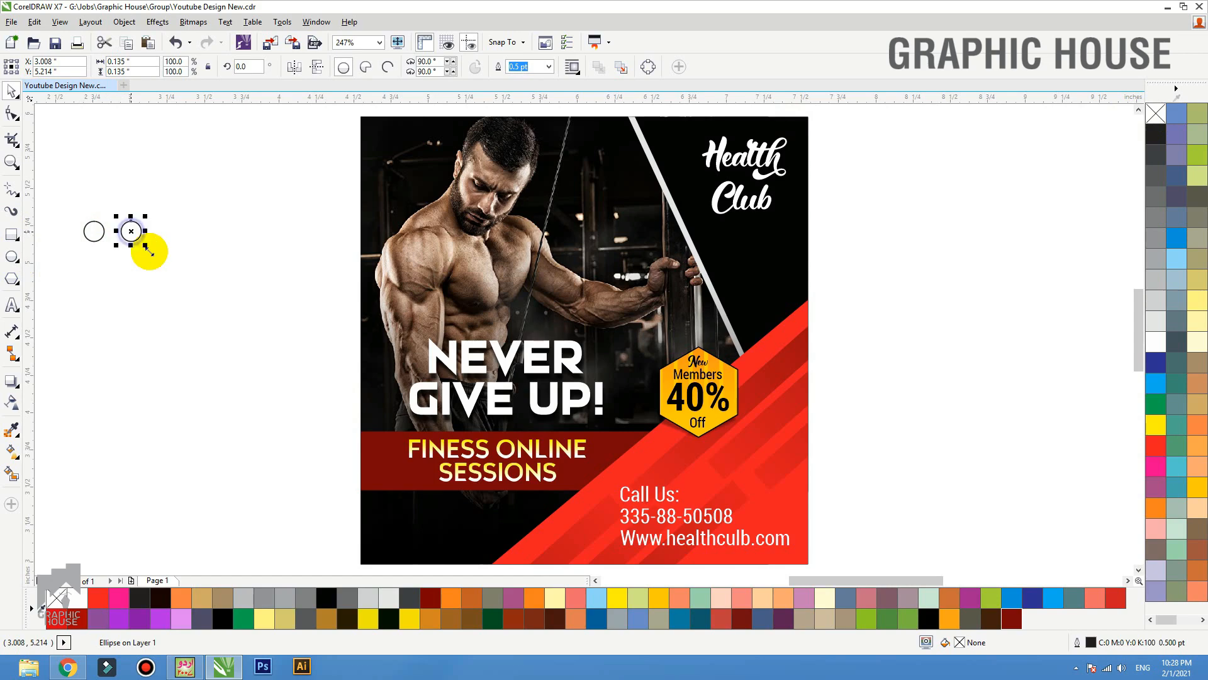
pyautogui.hotkey('ctrl', 'r')
pyautogui.hotkey('ctrl', 'r')
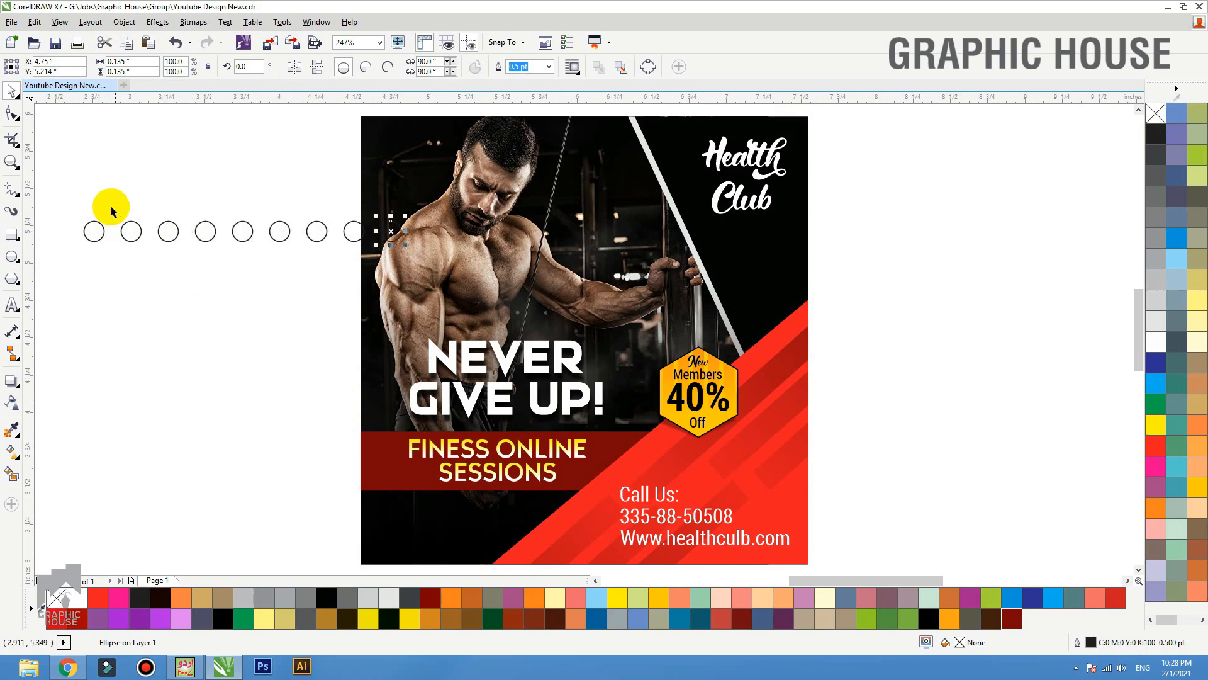
# - Group the row of nine circles and fill it with yellow
pyautogui.moveTo(76, 195); pyautogui.dragTo(501, 269)
pyautogui.hotkey('ctrl', 'g')
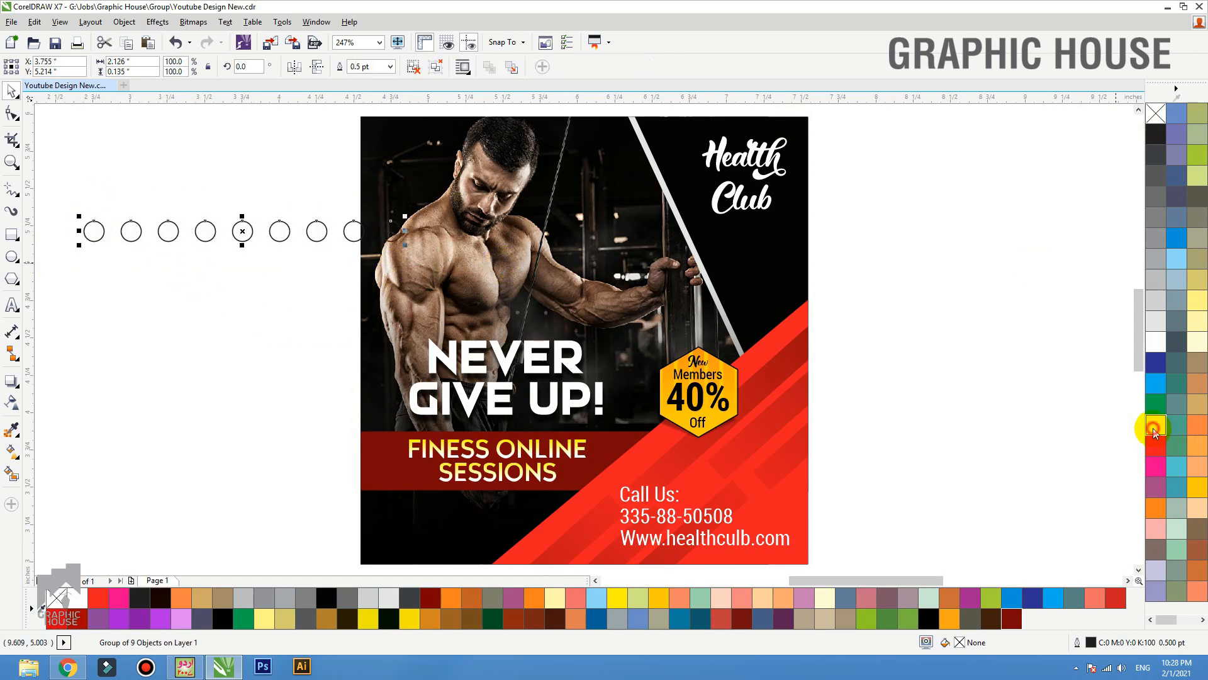
pyautogui.click(1152, 429)
# - Duplicate the yellow circle row downward at even spacing to build a dot grid of eleven rows
pyautogui.hotkey('shift', 'F2')
pyautogui.scroll(-2, 688, 214)
pyautogui.moveTo(690, 248); pyautogui.dragTo(601, 277)
pyautogui.rightClick(601, 277)
pyautogui.hotkey('ctrl', 'r')
pyautogui.hotkey('ctrl', 'r')
pyautogui.hotkey('ctrl', 'r')
pyautogui.hotkey('ctrl', 'r')
pyautogui.hotkey('ctrl', 'r')
pyautogui.hotkey('ctrl', 'r')
pyautogui.hotkey('ctrl', 'r')
pyautogui.hotkey('ctrl', 'r')
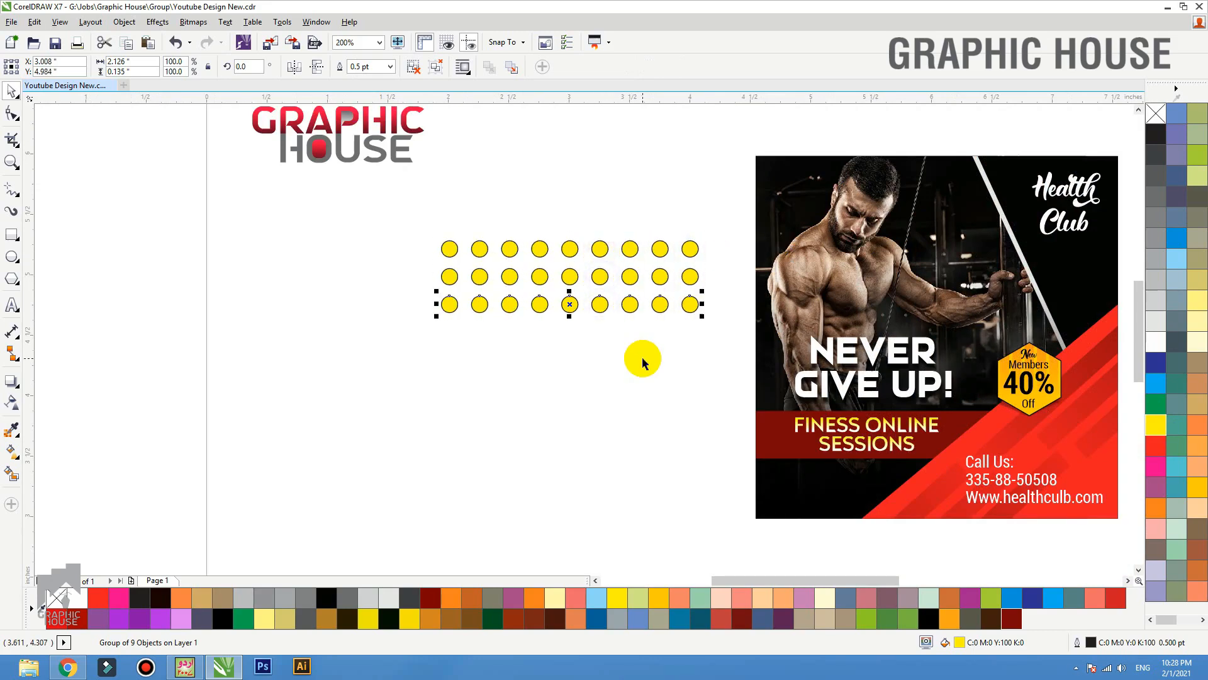
# - Shrink the grouped dot grid to about 0.62 by 0.71 inches and place copies on the post below Health Club and in the lower-left corner
pyautogui.moveTo(372, 221); pyautogui.dragTo(723, 552)
pyautogui.moveTo(701, 238); pyautogui.dragTo(606, 342)
pyautogui.moveTo(575, 385)
pyautogui.mouseDown()
pyautogui.moveTo(828, 517)
pyautogui.moveTo(816, 507)
pyautogui.moveTo(816, 517)
pyautogui.moveTo(1080, 318)
pyautogui.mouseUp()
pyautogui.rightClick(1080, 318)
pyautogui.scroll(2, 979, 313)
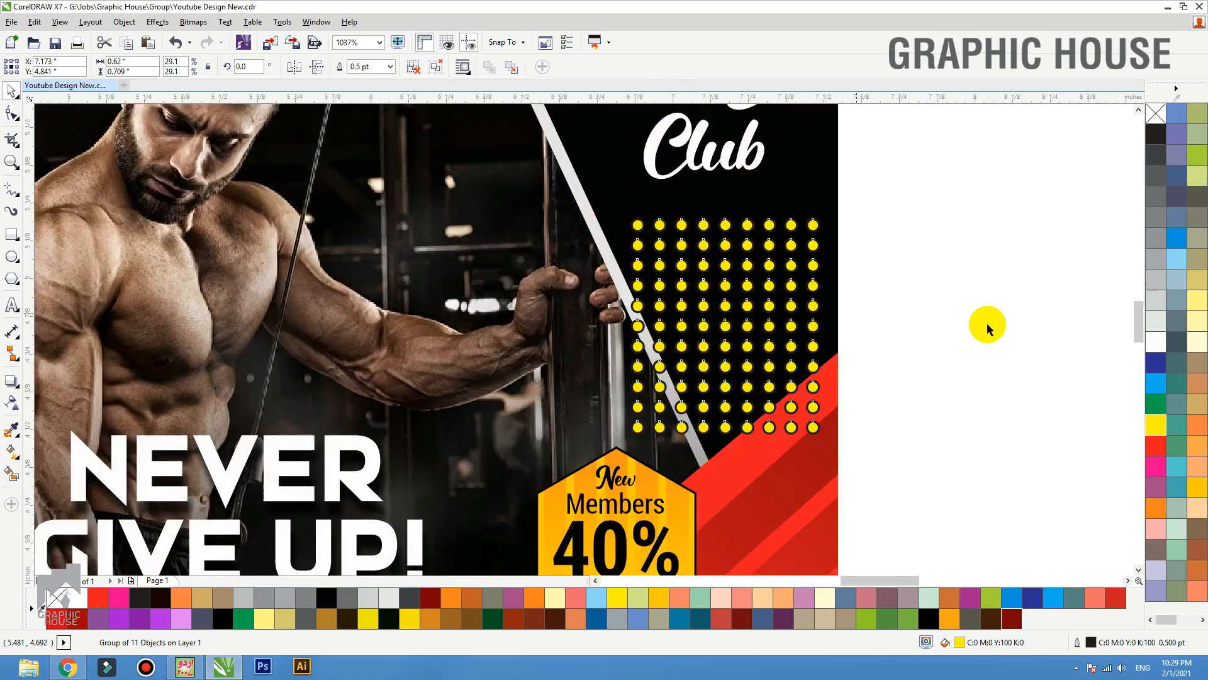
# - Remove the outline from the dot grid below Health Club and fill it with 90% black
pyautogui.rightClick(1159, 112)
pyautogui.click(1155, 152)
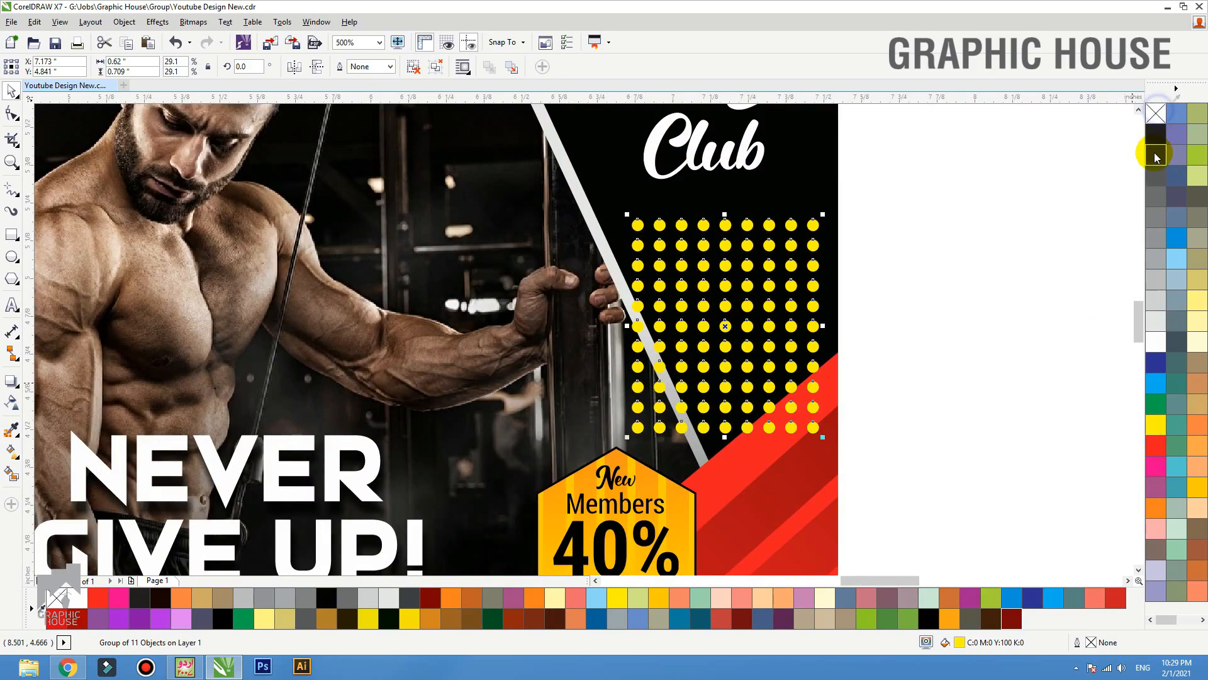
# - Rotate the grey dot grid about 23.8 degrees and size it to about 0.70 by 0.74 inches across the post's right edge
pyautogui.moveTo(823, 215); pyautogui.dragTo(794, 246)
pyautogui.moveTo(767, 285); pyautogui.dragTo(782, 251)
pyautogui.moveTo(812, 218); pyautogui.dragTo(839, 302)
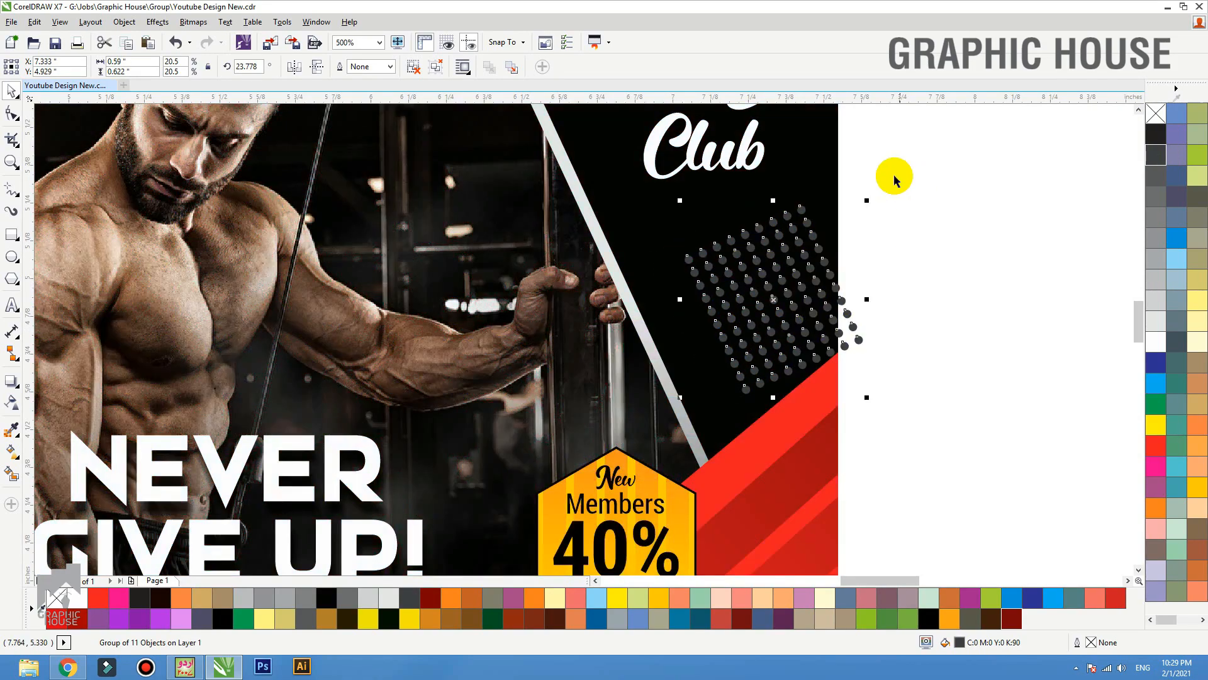
pyautogui.moveTo(868, 199); pyautogui.dragTo(884, 183)
pyautogui.moveTo(824, 281); pyautogui.dragTo(843, 284)
# - PowerClip the tilted grey dot grid inside the post's background rectangle
pyautogui.rightClick(835, 279)
pyautogui.click(1038, 118)
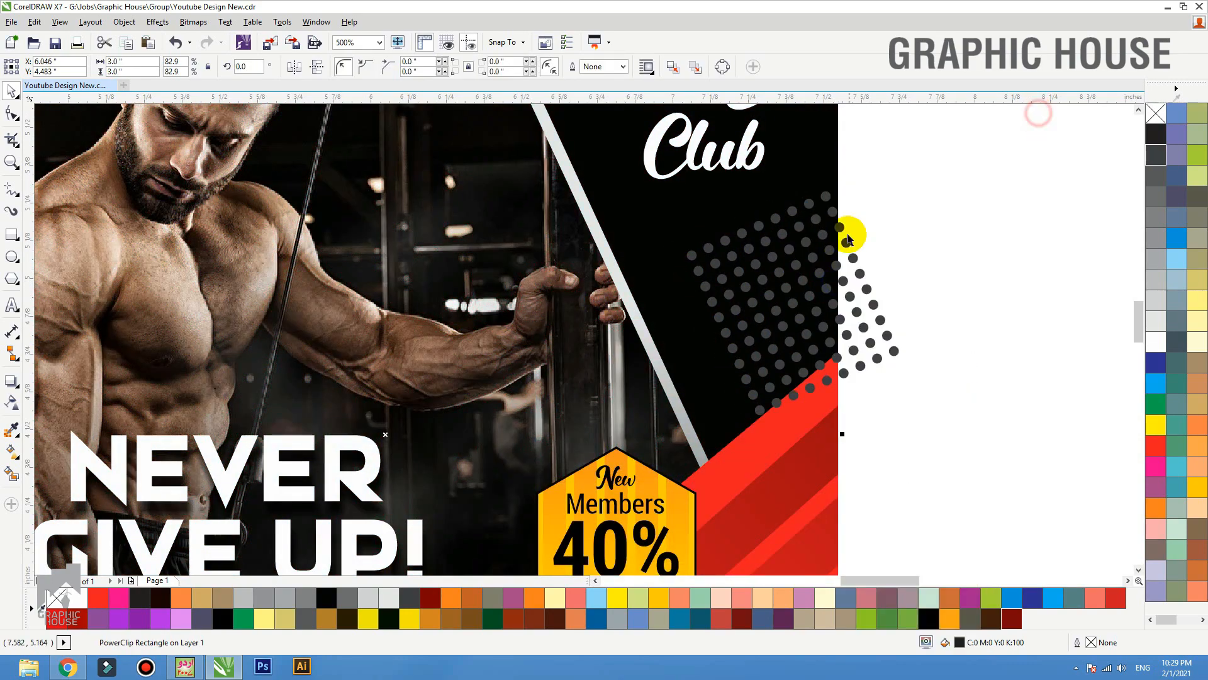
pyautogui.rightClick(849, 237)
pyautogui.click(875, 239)
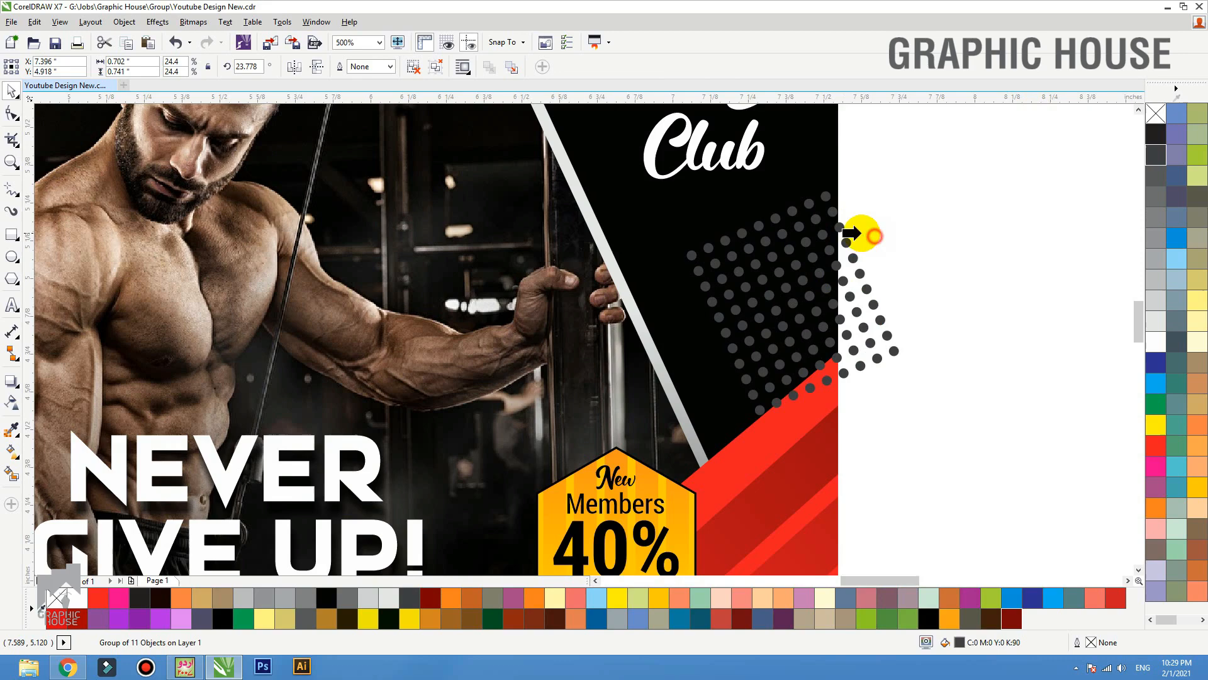
pyautogui.click(830, 176)
pyautogui.hotkey('shift', 'F2')
pyautogui.click(877, 270)
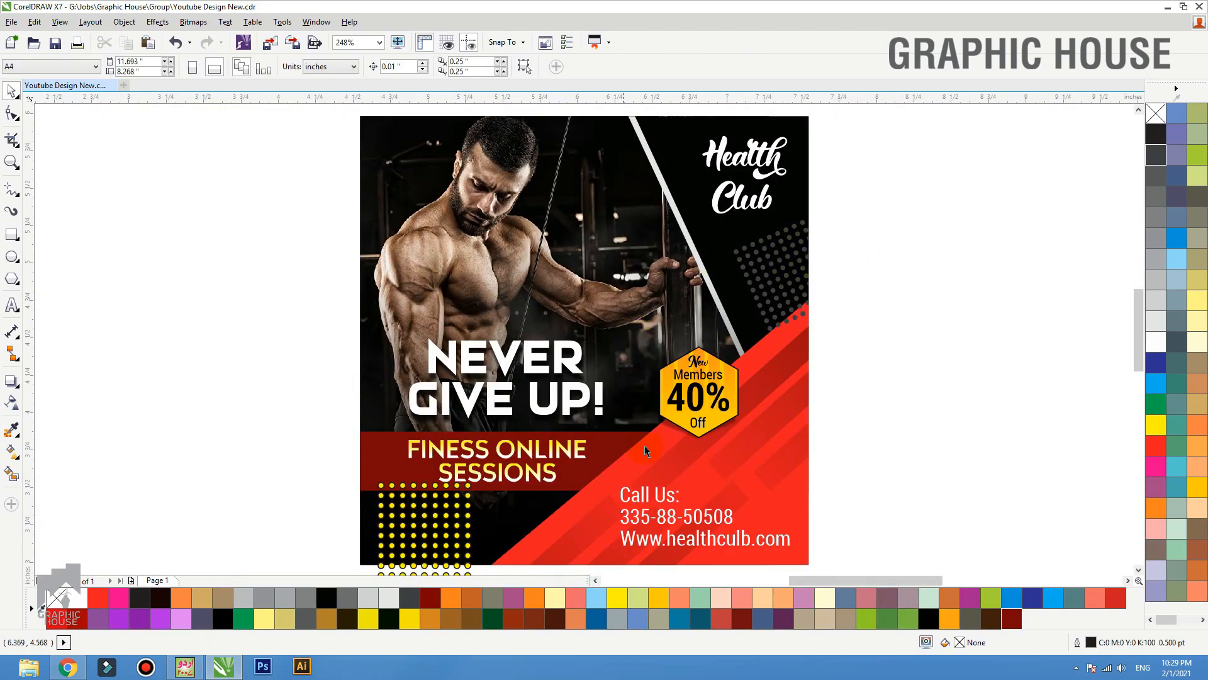
# - Remove the outline from the yellow dot grid in the post's lower-left corner and move the grid aside to the right
pyautogui.scroll(-1, 528, 488)
pyautogui.scroll(3, 528, 488)
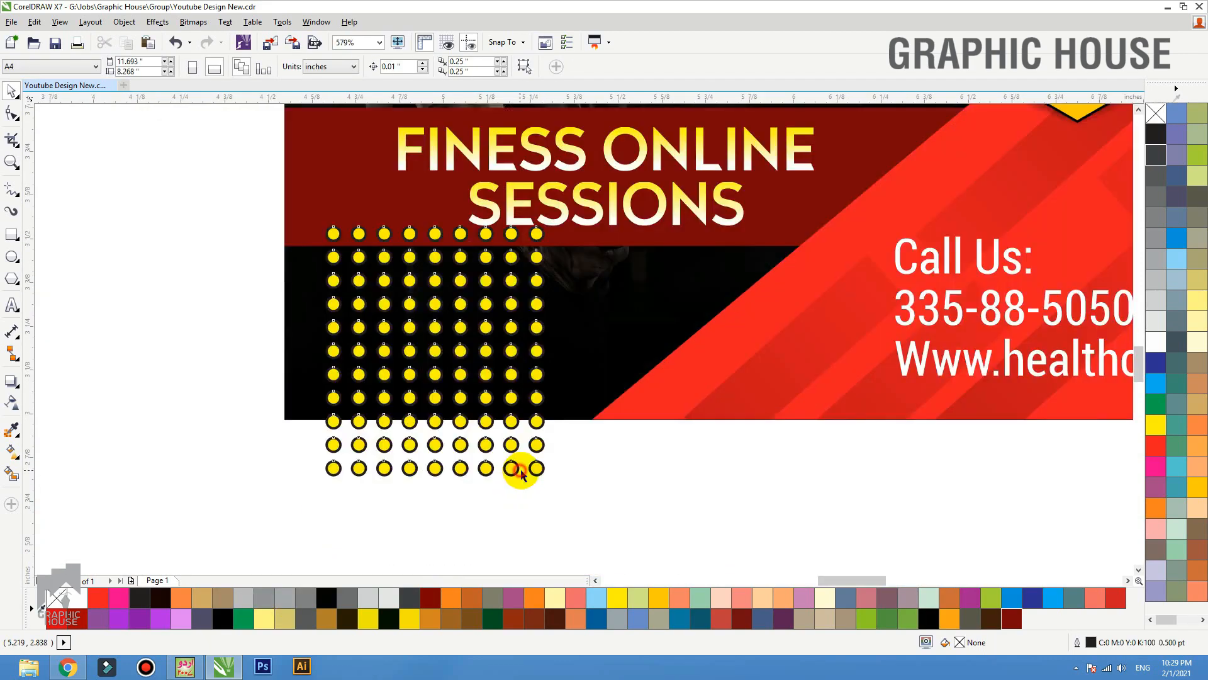
pyautogui.click(519, 477)
pyautogui.rightClick(1155, 112)
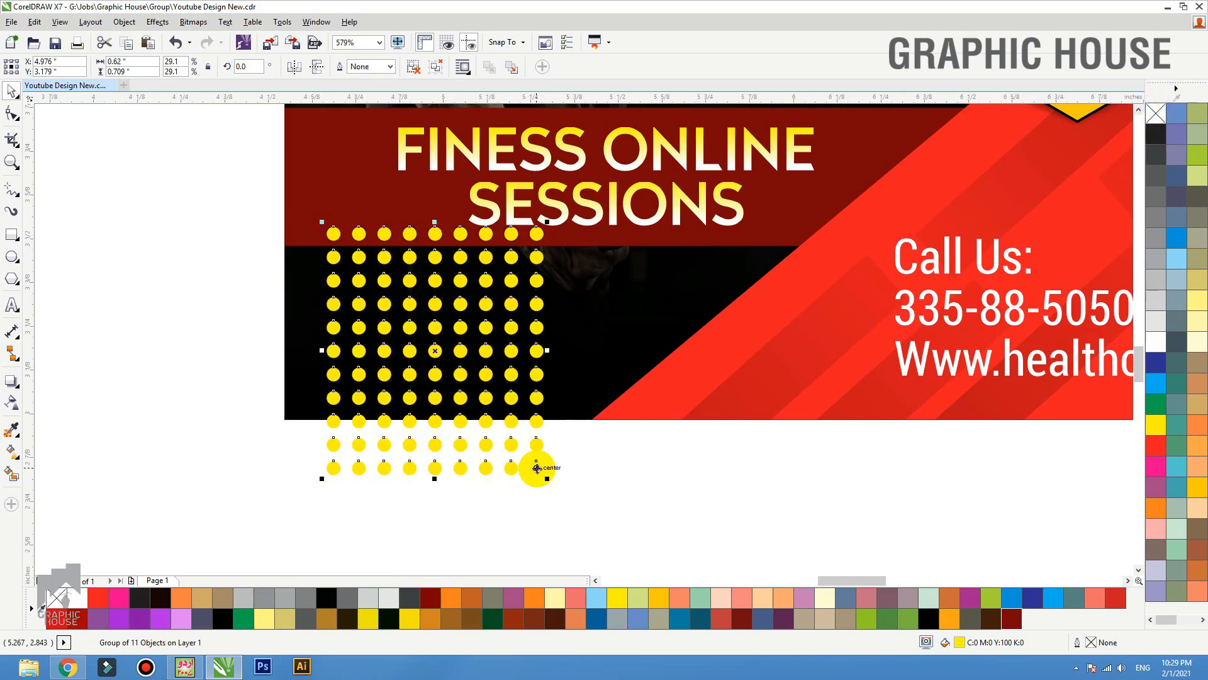
pyautogui.moveTo(539, 463); pyautogui.dragTo(810, 465)
# - Draw a rectangle about 0.58 by 0.42 inches in the post's lower-left corner, fill it with white and convert it to curves
pyautogui.click(12, 234)
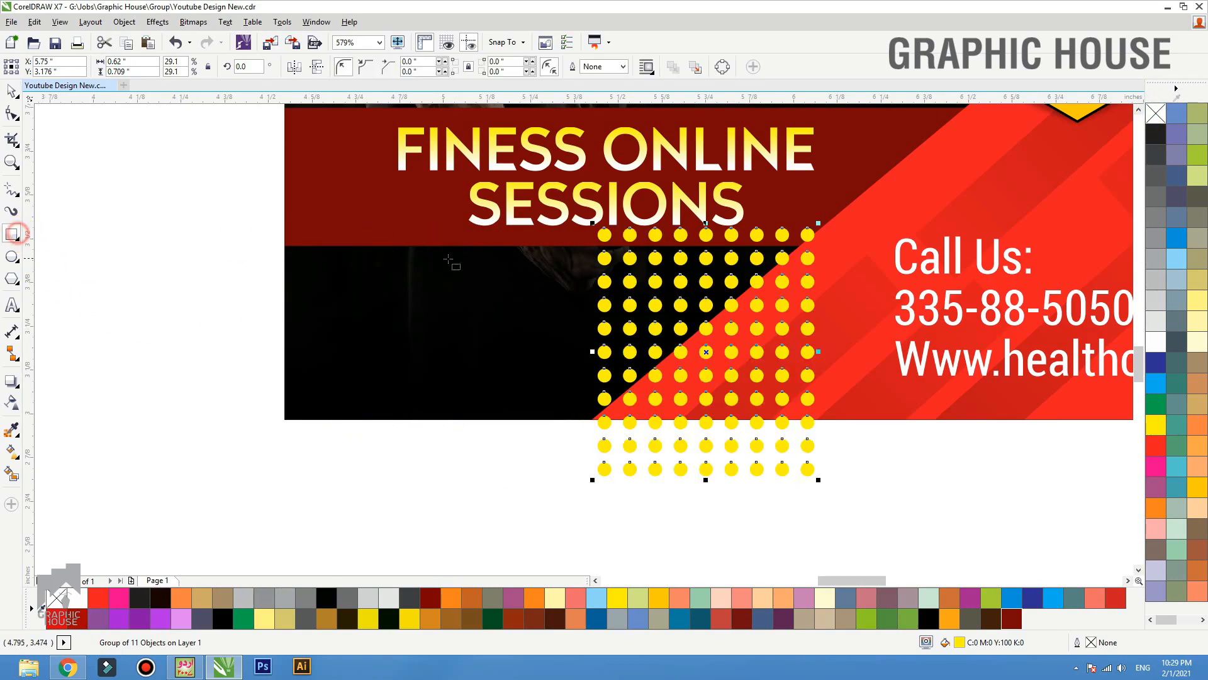
pyautogui.moveTo(306, 256); pyautogui.dragTo(509, 403)
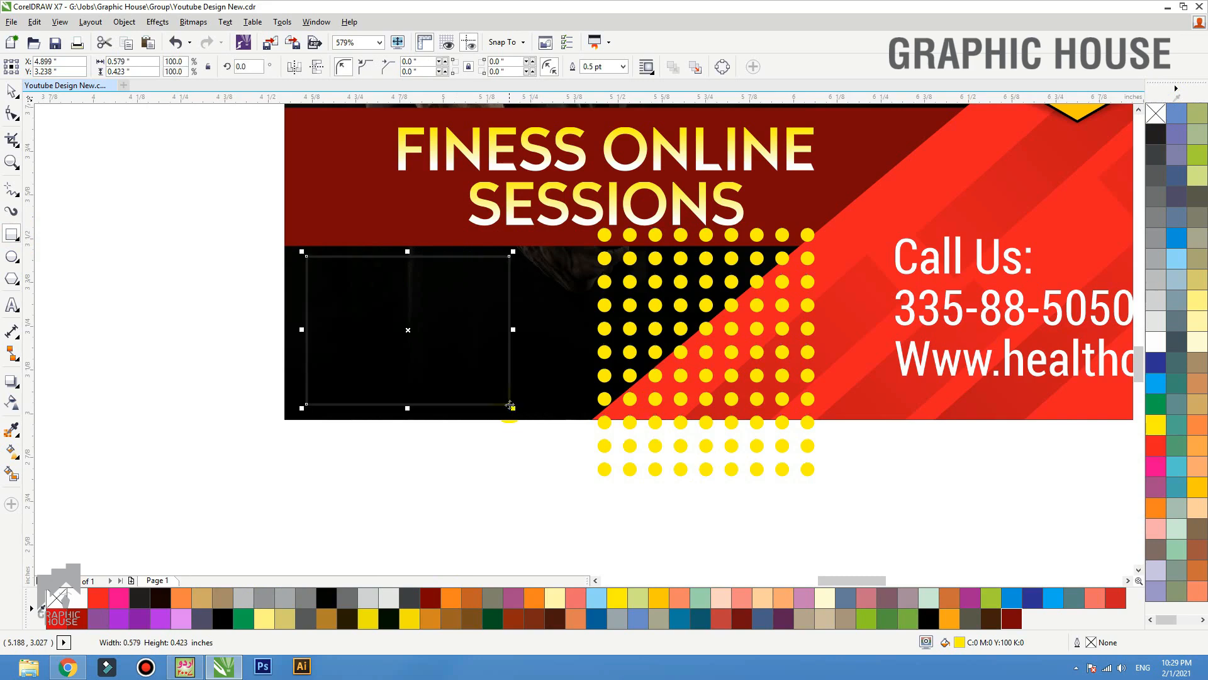
pyautogui.click(1156, 341)
pyautogui.hotkey('ctrl', 'q')
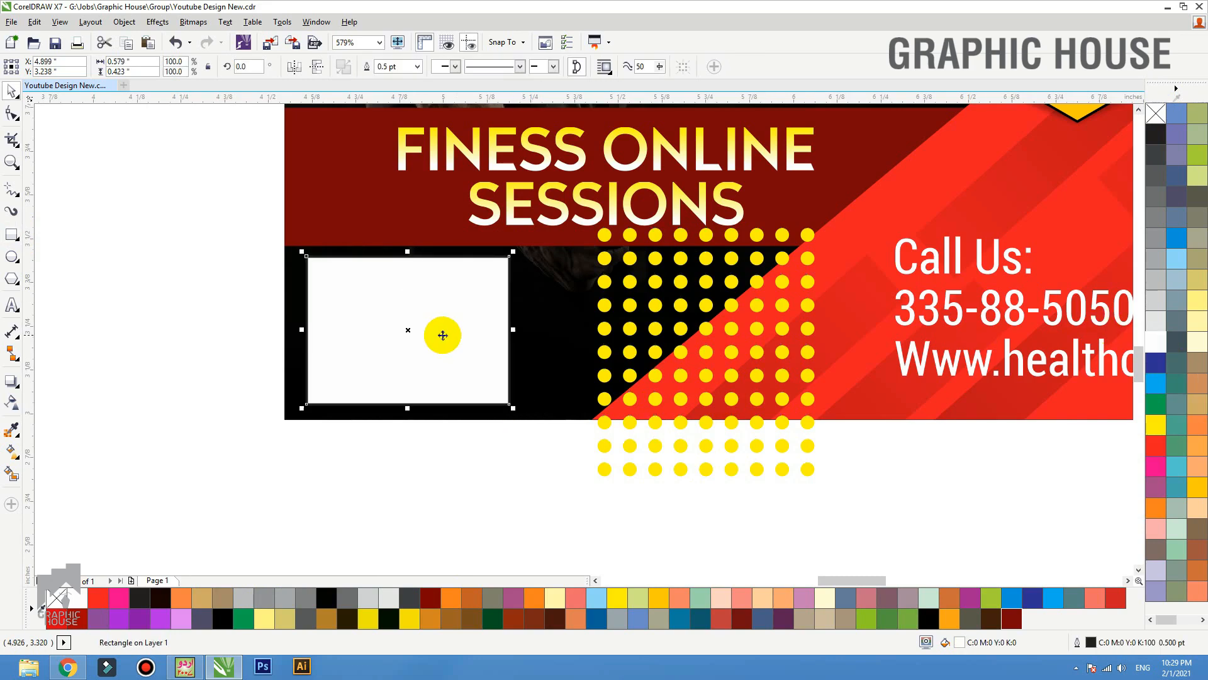
# - Delete the white rectangle's upper-right node to form a triangle and enlarge it to about 0.62 by 0.45 inches
pyautogui.doubleClick(462, 335)
pyautogui.moveTo(445, 250); pyautogui.dragTo(539, 299)
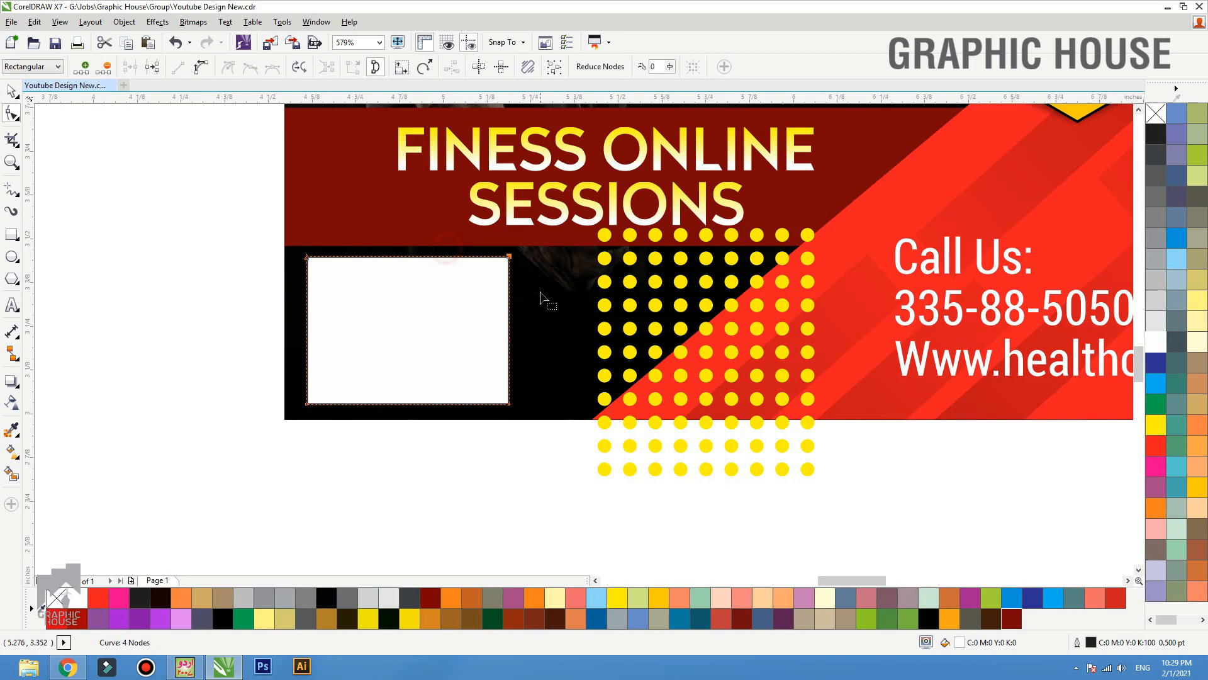
pyautogui.press('Delete')
pyautogui.press('space')
pyautogui.moveTo(389, 368); pyautogui.dragTo(383, 371)
pyautogui.moveTo(507, 255); pyautogui.dragTo(521, 244)
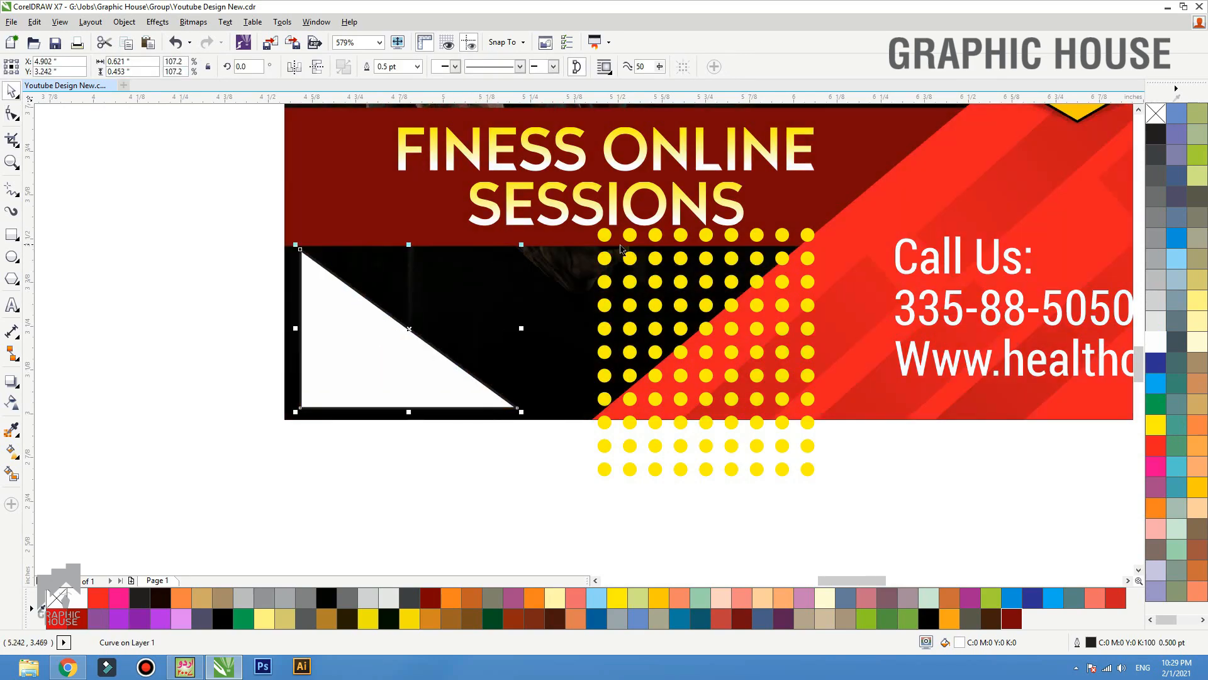
# - PowerClip the yellow dot grid inside the white triangle and remove the triangle's fill and outline
pyautogui.click(635, 237)
pyautogui.rightClick(623, 236)
pyautogui.click(625, 239)
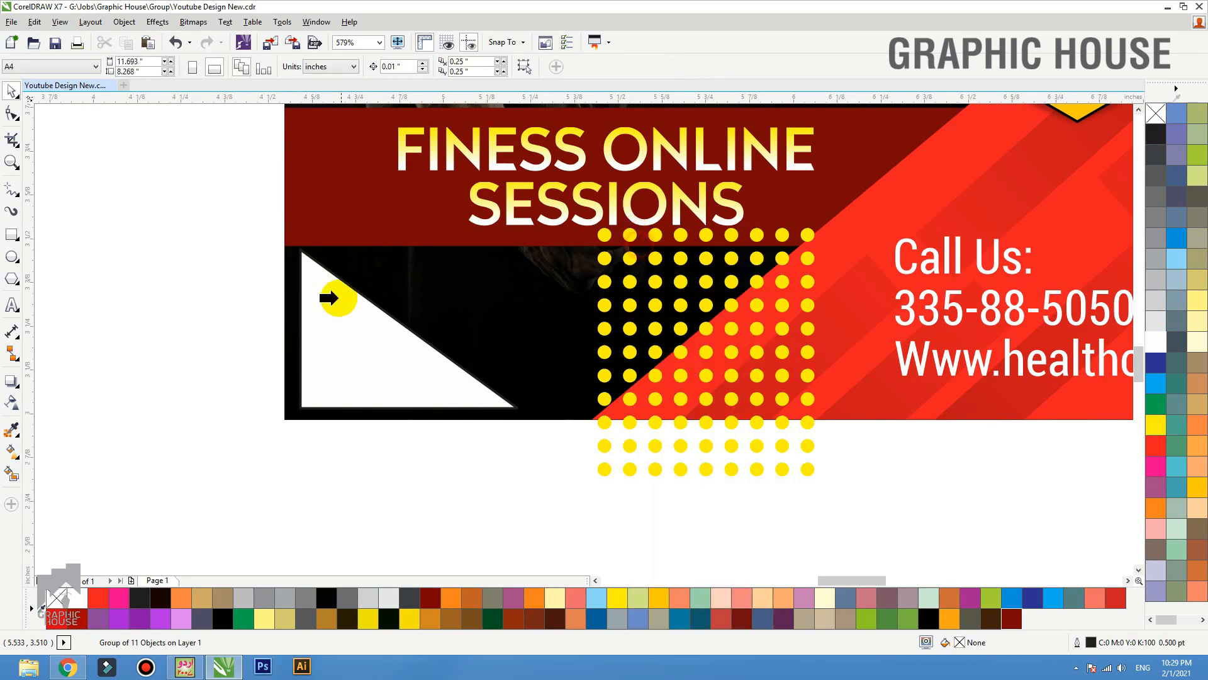
pyautogui.click(338, 325)
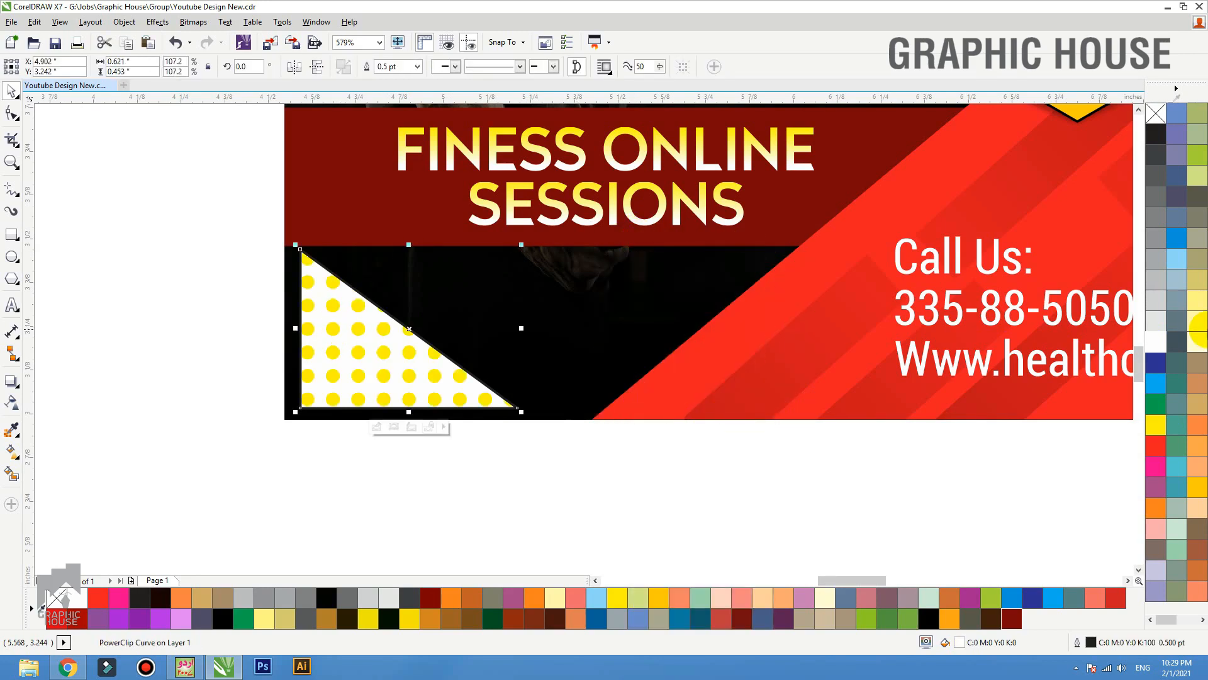
pyautogui.click(1157, 113)
pyautogui.rightClick(1156, 113)
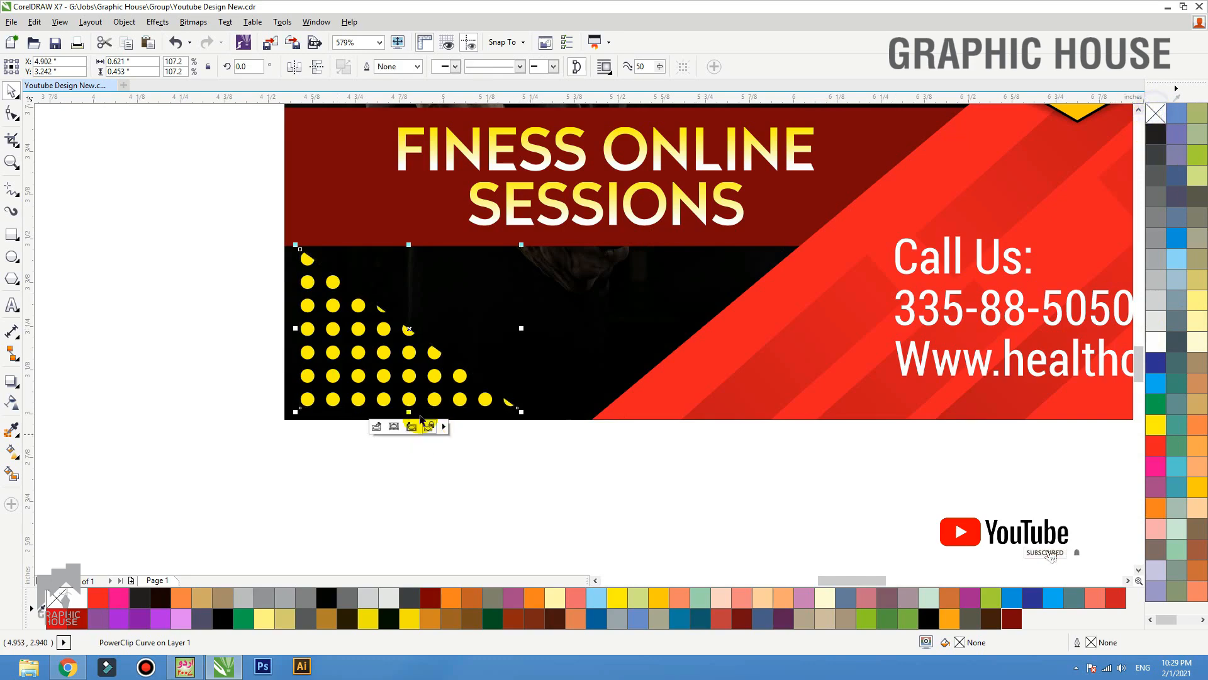
# - Edit the contents of the lower-left dot triangle's PowerClip, fill the dots with white and finish editing
pyautogui.click(411, 426)
pyautogui.click(1157, 340)
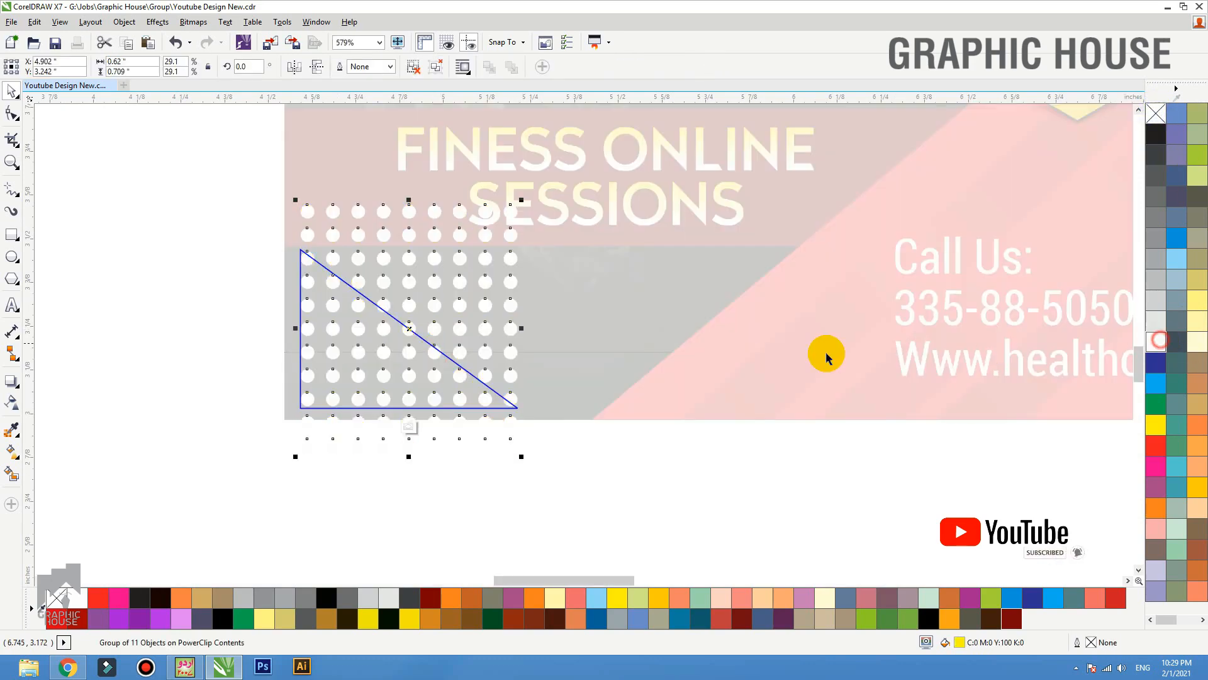
pyautogui.click(653, 464)
pyautogui.click(511, 404)
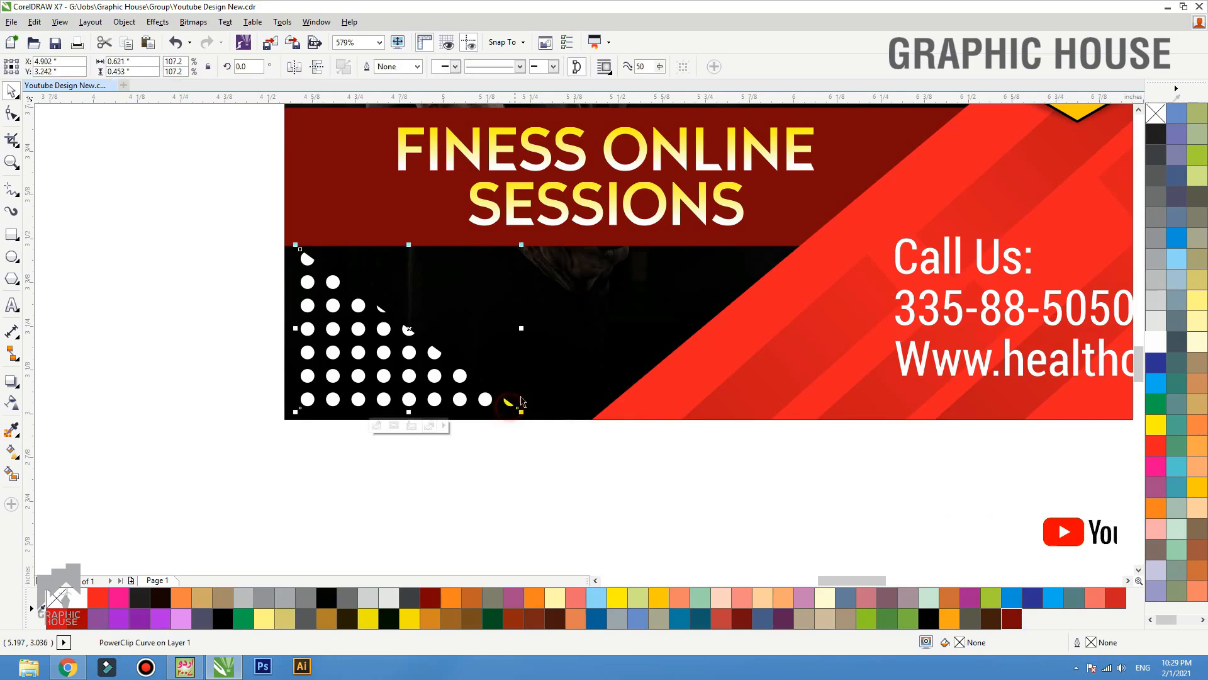
pyautogui.click(531, 383)
pyautogui.hotkey('shift', 'F2')
pyautogui.click(913, 370)
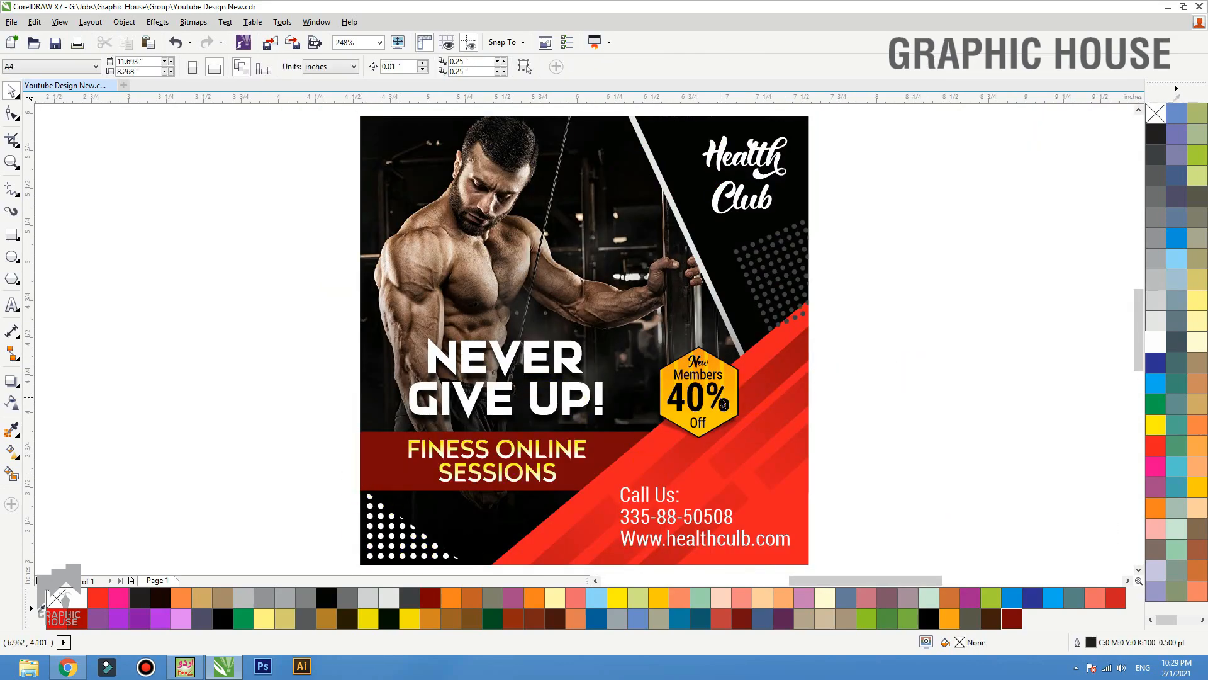
# - Shift the "Call Us:", phone number and website lines slightly down so that they sit closer together
pyautogui.moveTo(946, 402); pyautogui.dragTo(471, 543)
pyautogui.click(507, 353)
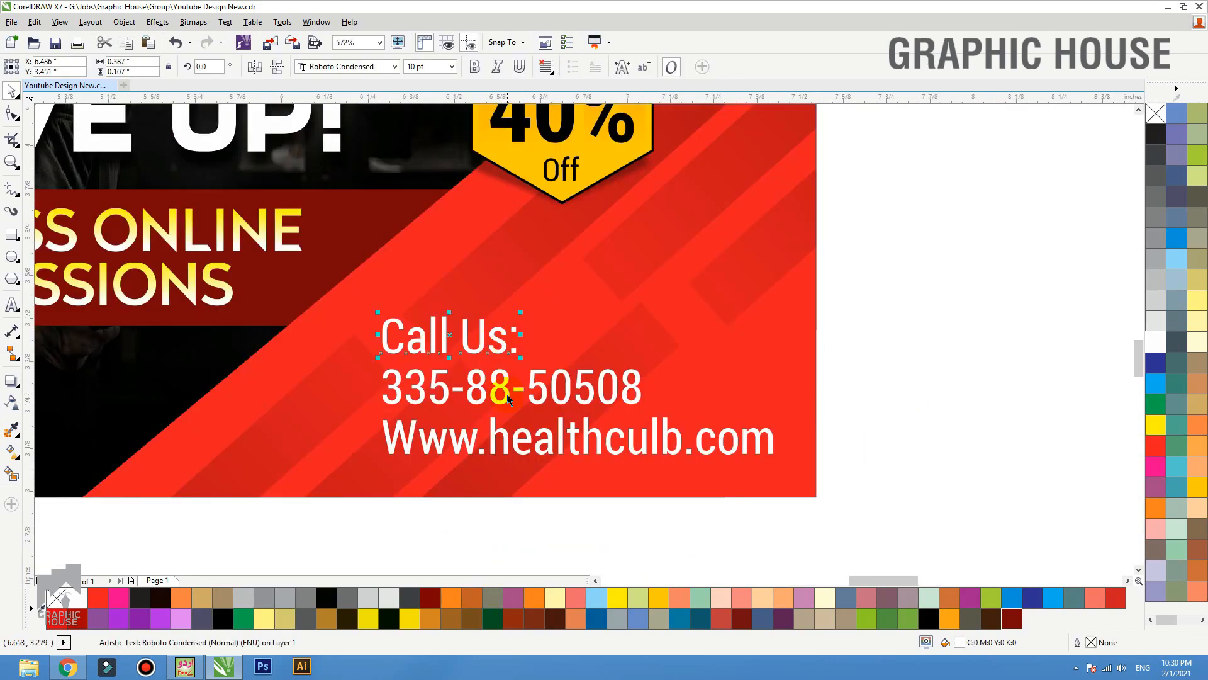
pyautogui.click(507, 398)
pyautogui.click(520, 450)
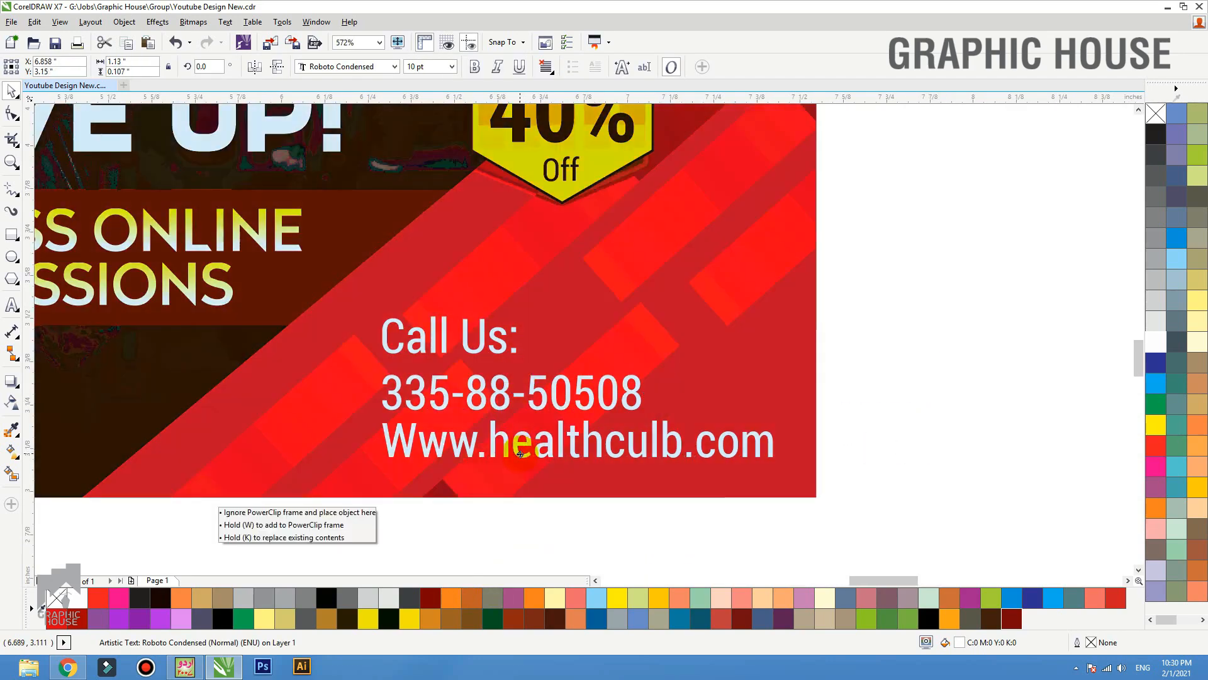
pyautogui.click(507, 398)
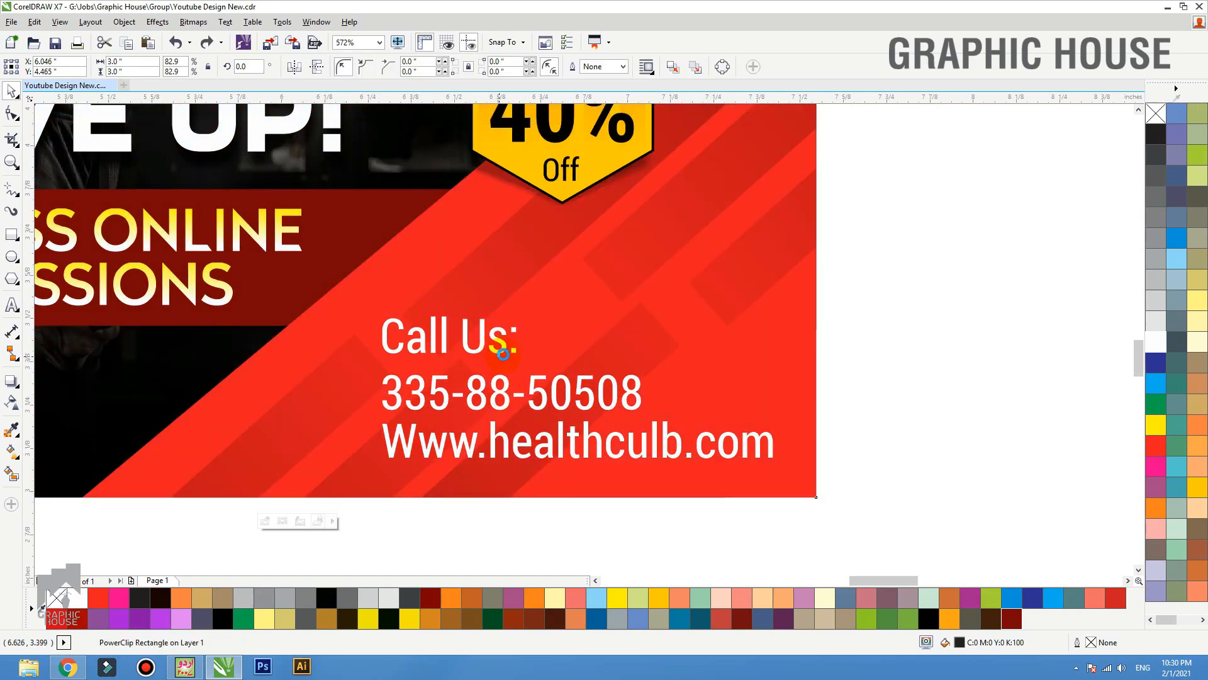
pyautogui.moveTo(497, 352); pyautogui.dragTo(504, 358)
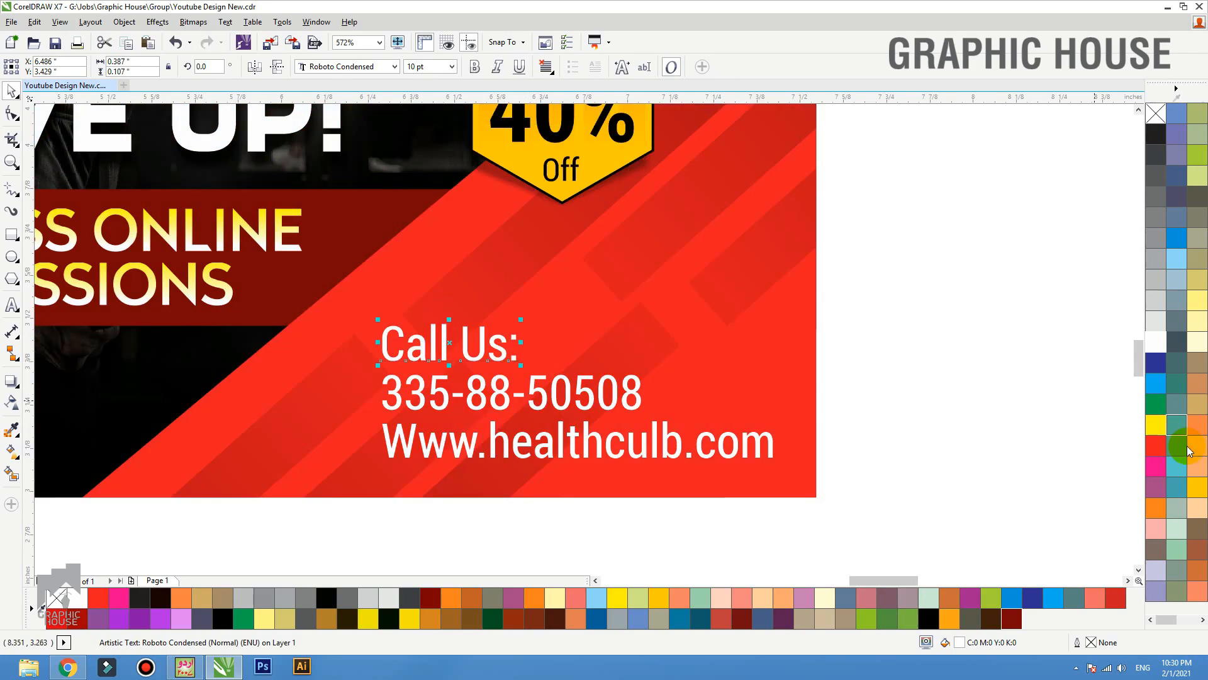
# - Fill the "Call Us:" text with golden yellow
pyautogui.click(1197, 486)
pyautogui.click(969, 334)
pyautogui.moveTo(993, 255); pyautogui.dragTo(314, 503)
pyautogui.click(758, 325)
pyautogui.hotkey('shift', 'F2')
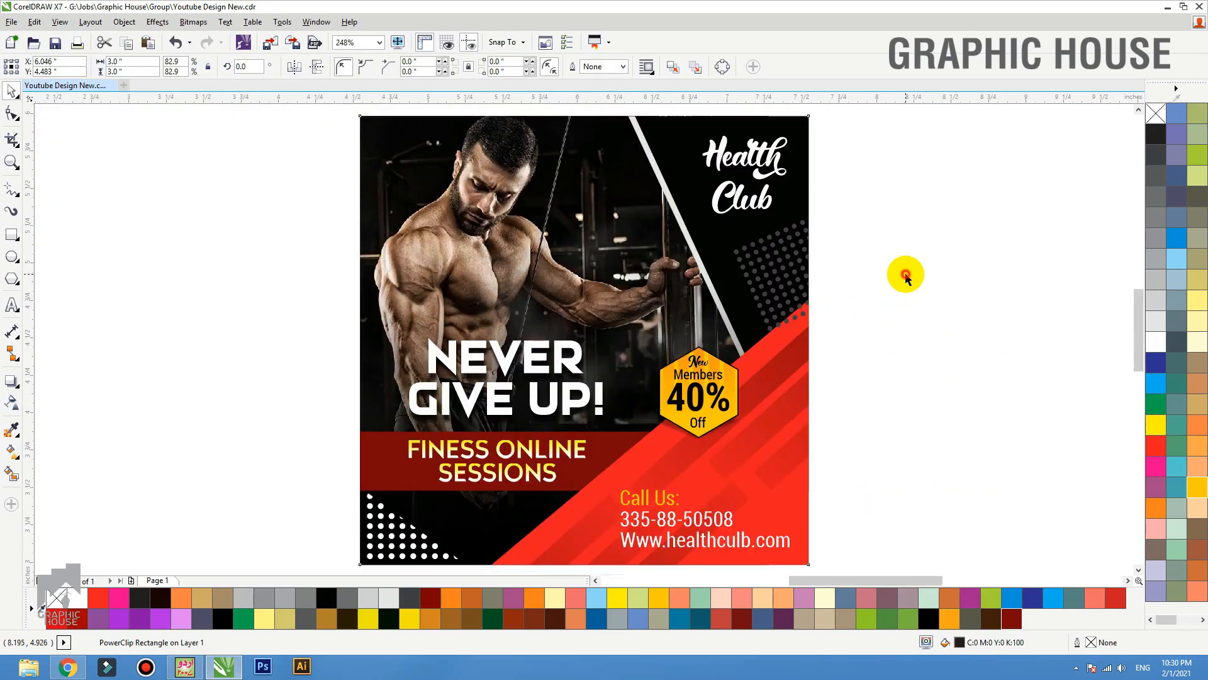
# - Nudge the "NEVER GIVE UP!" headline and its shadow slightly to the right and up
pyautogui.click(905, 275)
pyautogui.moveTo(243, 291); pyautogui.dragTo(630, 425)
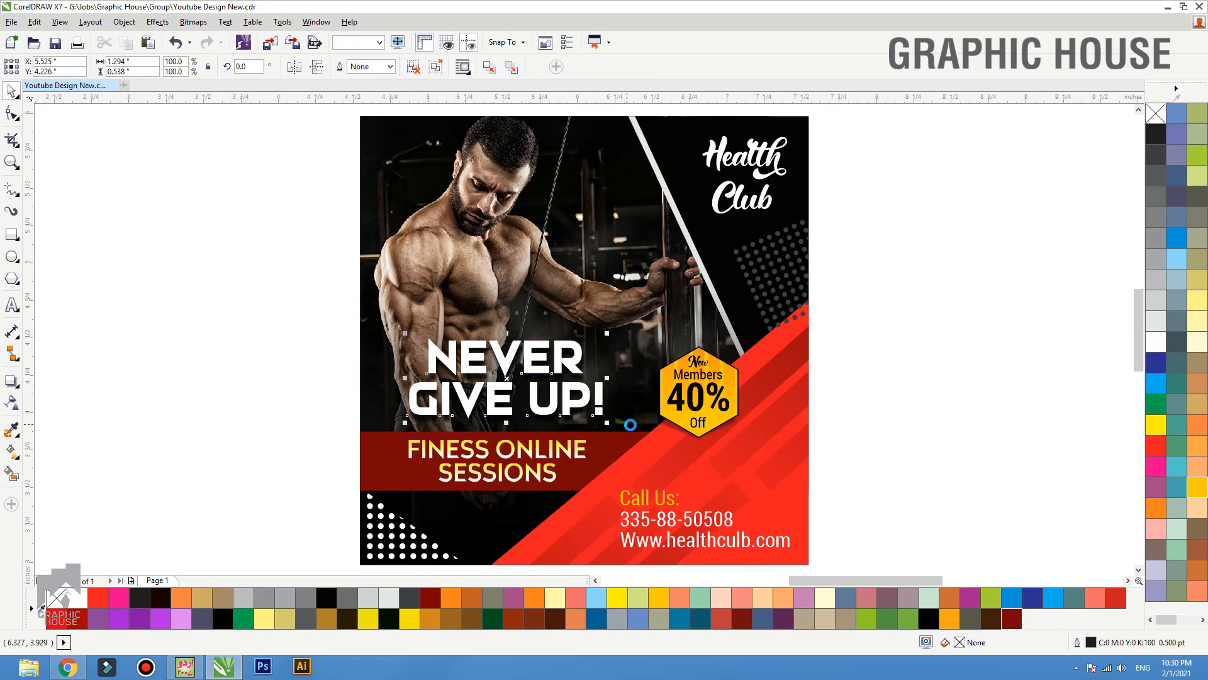
pyautogui.click(916, 373)
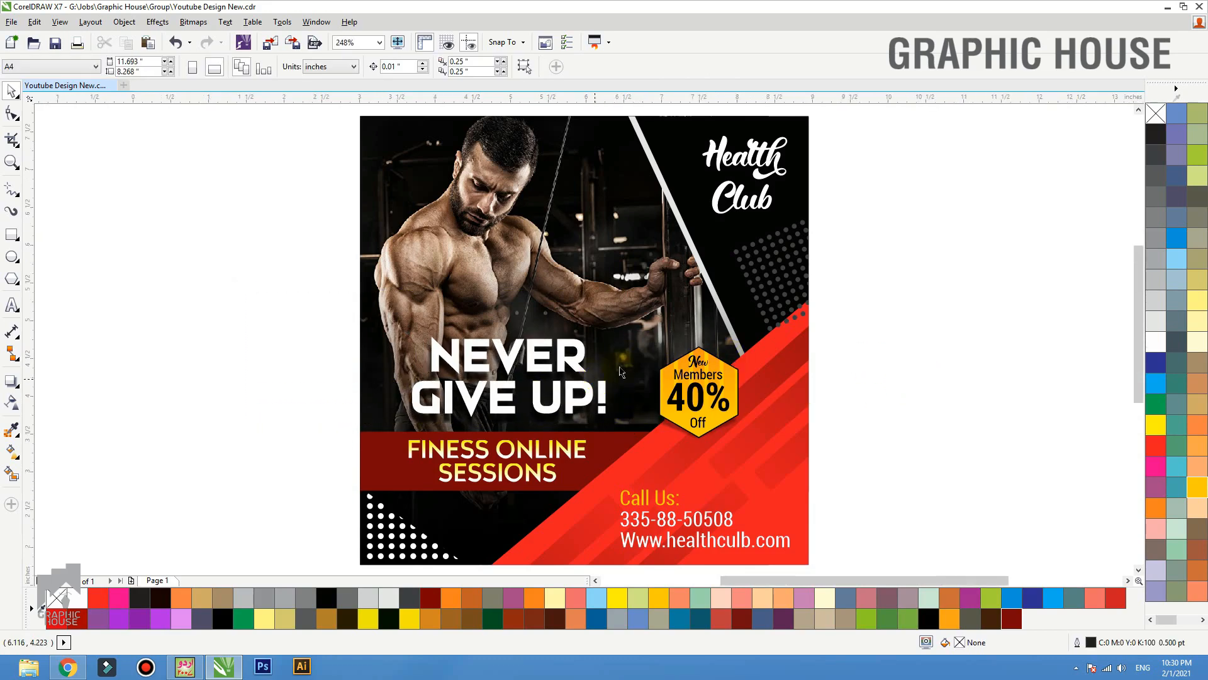
# - Duplicate the complete post and arrange the two versions side by side, about 4 inches apart centre to centre
pyautogui.scroll(-1, 595, 379)
pyautogui.moveTo(771, 206); pyautogui.dragTo(374, 562)
pyautogui.moveTo(537, 433); pyautogui.dragTo(732, 403)
pyautogui.click(672, 177)
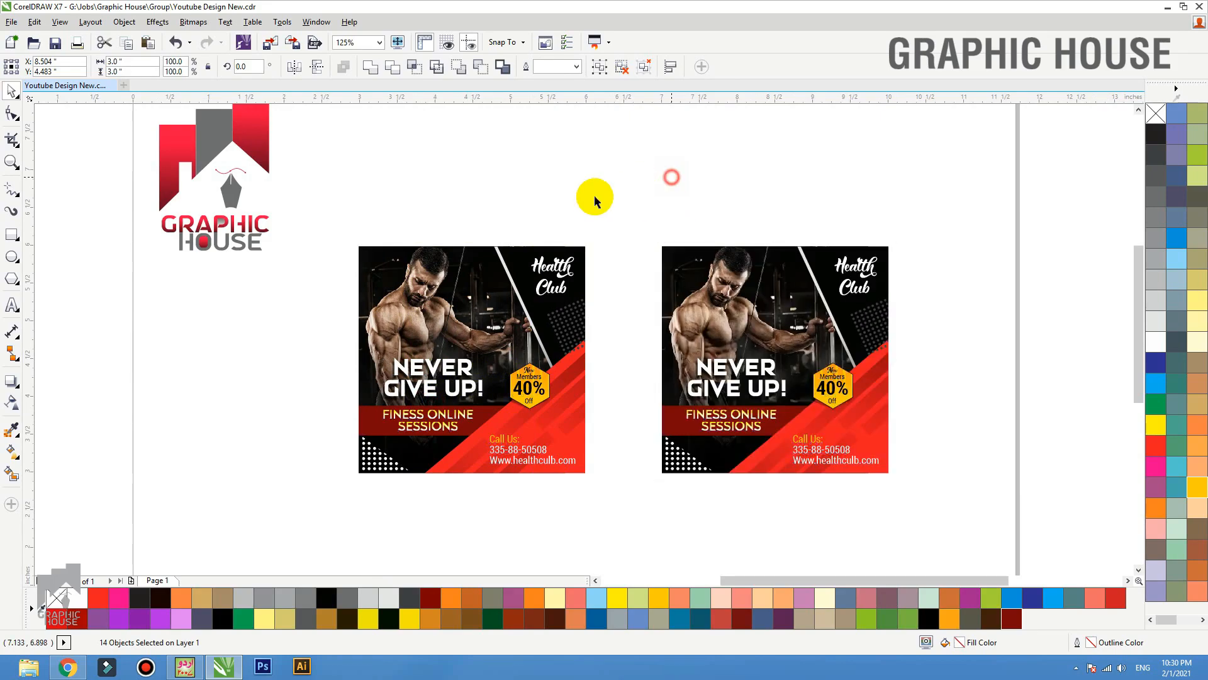
# - Inside the left post's PowerClip, stretch the transparent black overlay rectangle upward over the photo to about 2.89 inches tall and finish editing
pyautogui.click(578, 250)
pyautogui.click(598, 257)
pyautogui.click(585, 256)
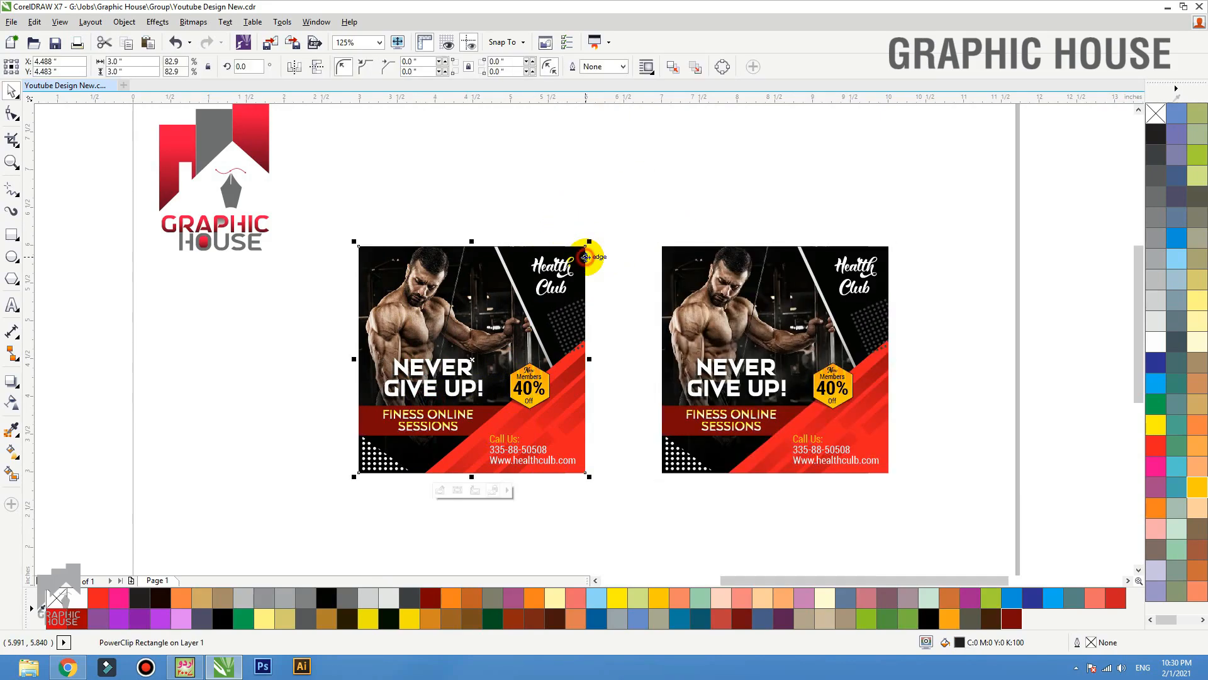
pyautogui.click(440, 489)
pyautogui.click(457, 381)
pyautogui.moveTo(472, 316); pyautogui.dragTo(472, 250)
pyautogui.keyDown('ctrl'); pyautogui.click(625, 144); pyautogui.keyUp('ctrl')
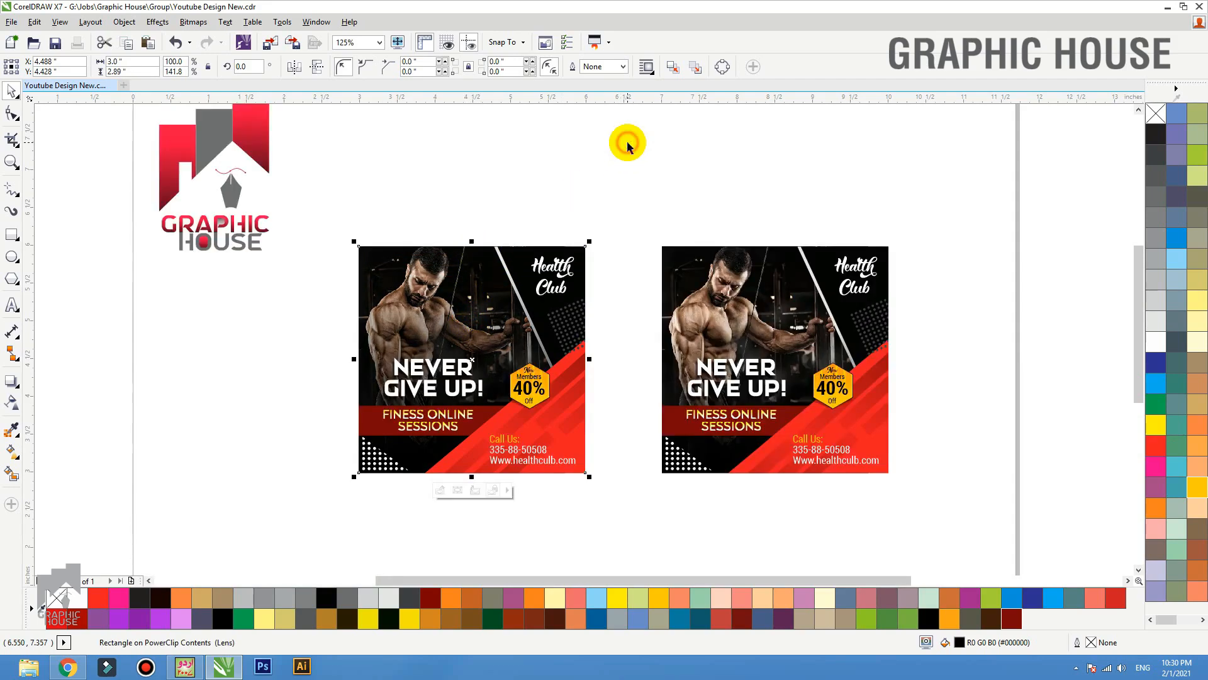
# - Move all objects of the left post to the right, leaving only a narrow gap to the other post
pyautogui.click(615, 153)
pyautogui.moveTo(350, 216); pyautogui.dragTo(615, 488)
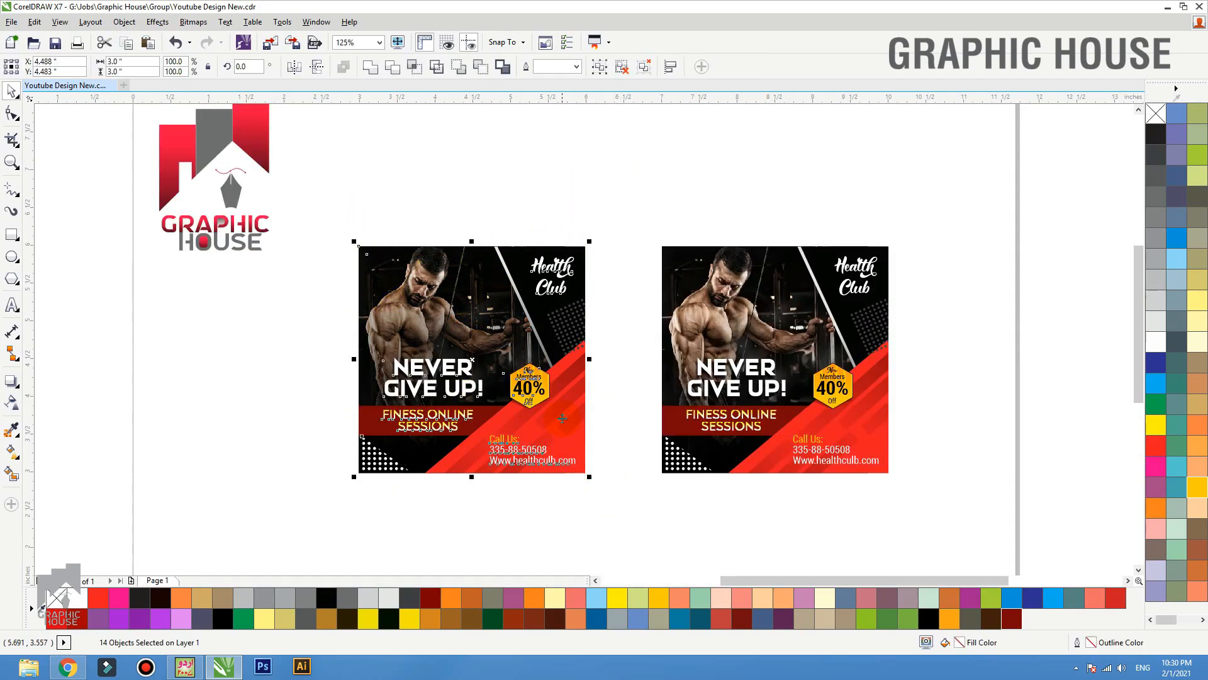
pyautogui.moveTo(562, 412); pyautogui.dragTo(621, 412)
# - Nudge the left post's "NEVER GIVE UP!" headline and its shadow slightly up and to the right
pyautogui.moveTo(377, 216); pyautogui.dragTo(941, 466)
pyautogui.hotkey('shift', 'F2')
pyautogui.click(1054, 398)
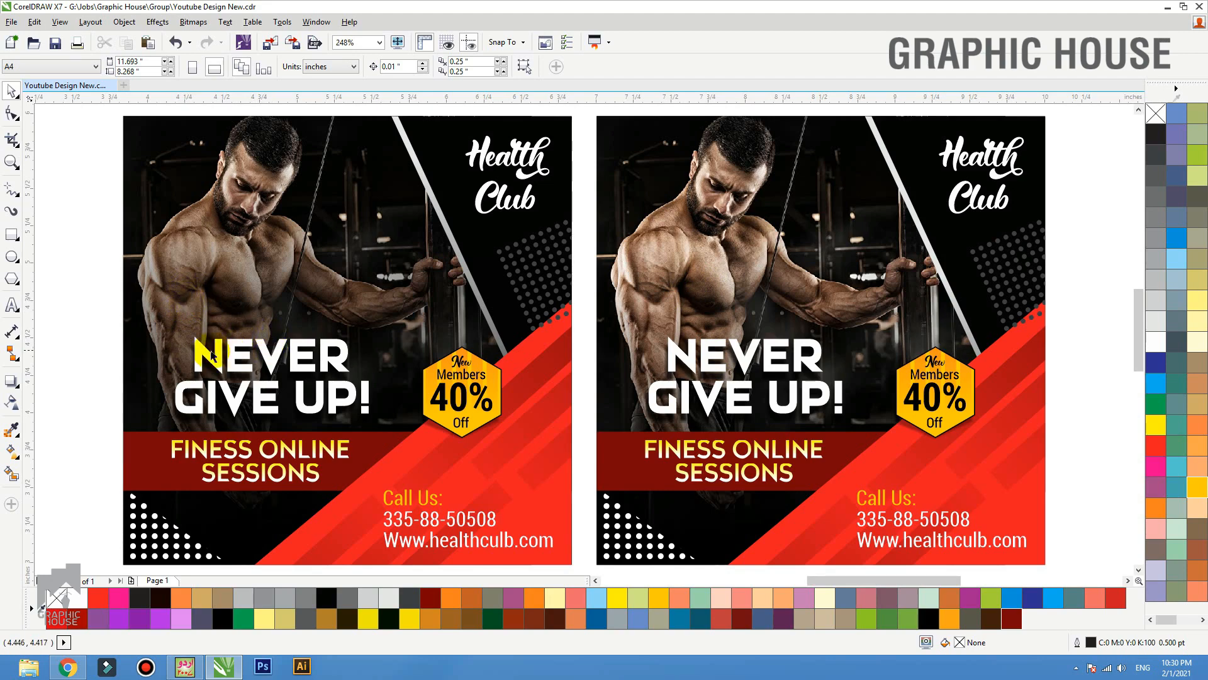
pyautogui.moveTo(77, 304); pyautogui.dragTo(409, 432)
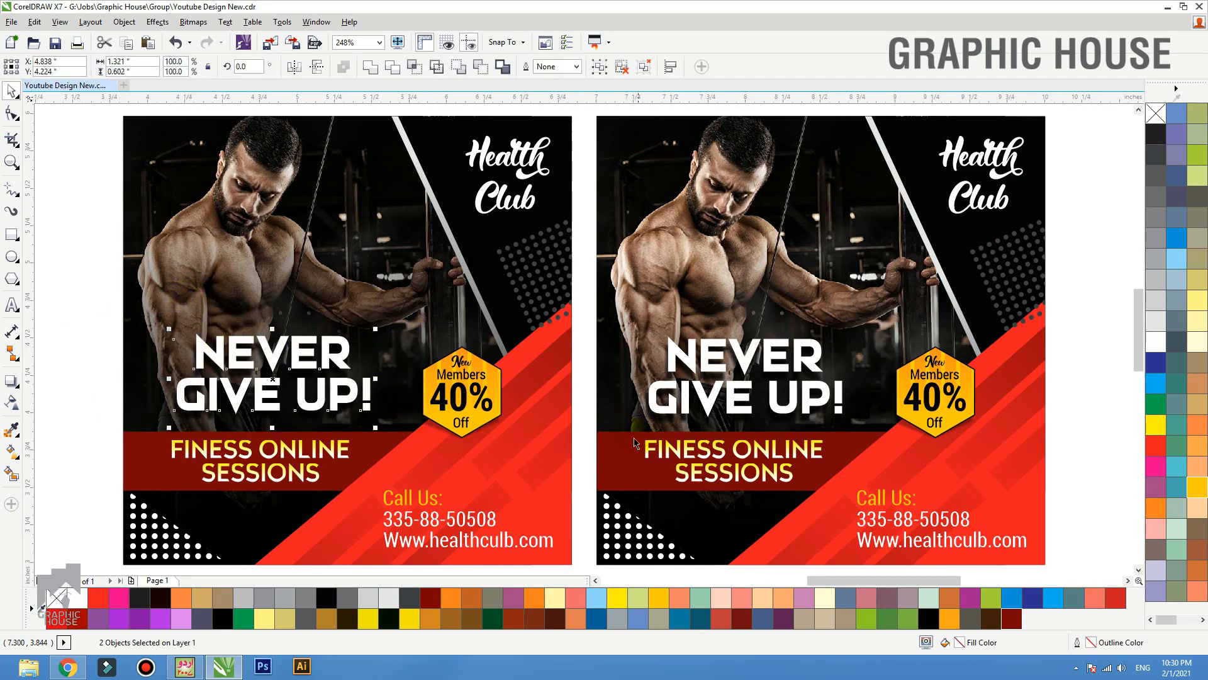
pyautogui.click(591, 450)
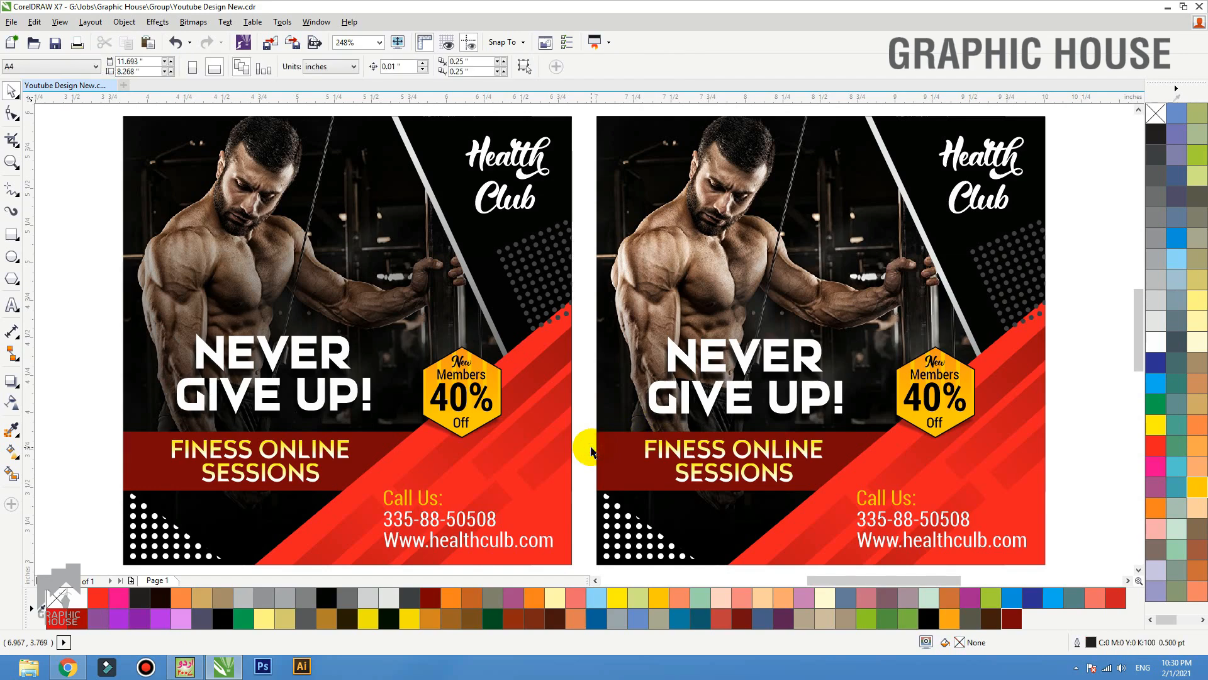